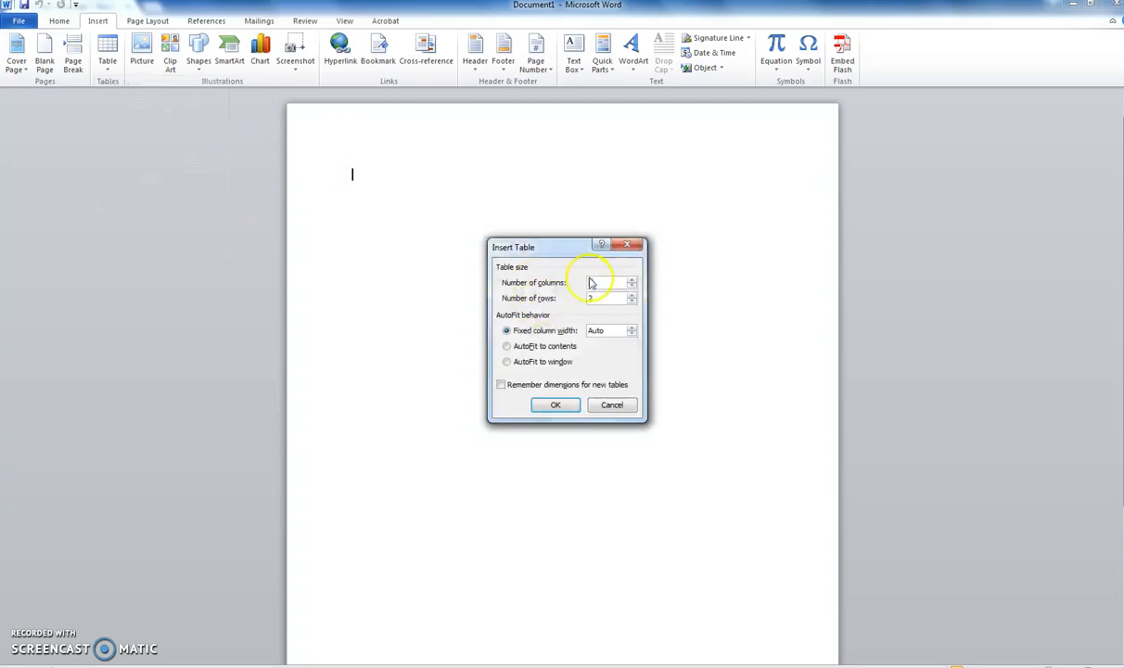
# Insert a table with 3 columns and 4 rows at the start of the blank document
pyautogui.click(590, 282)
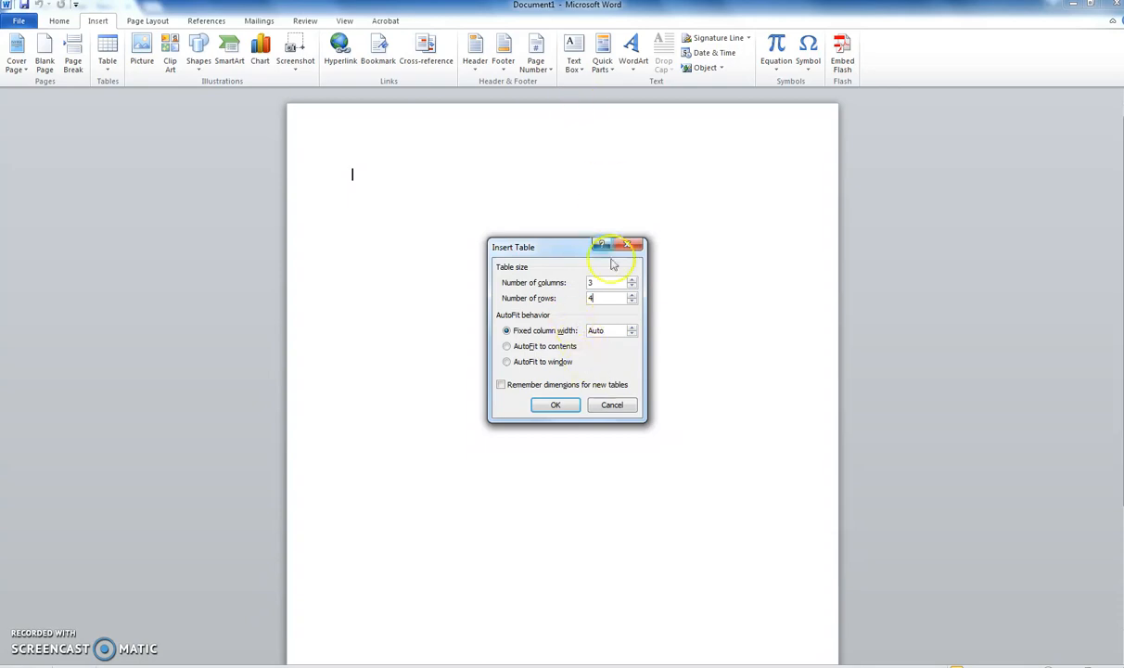
pyautogui.click(555, 405)
pyautogui.click(456, 217)
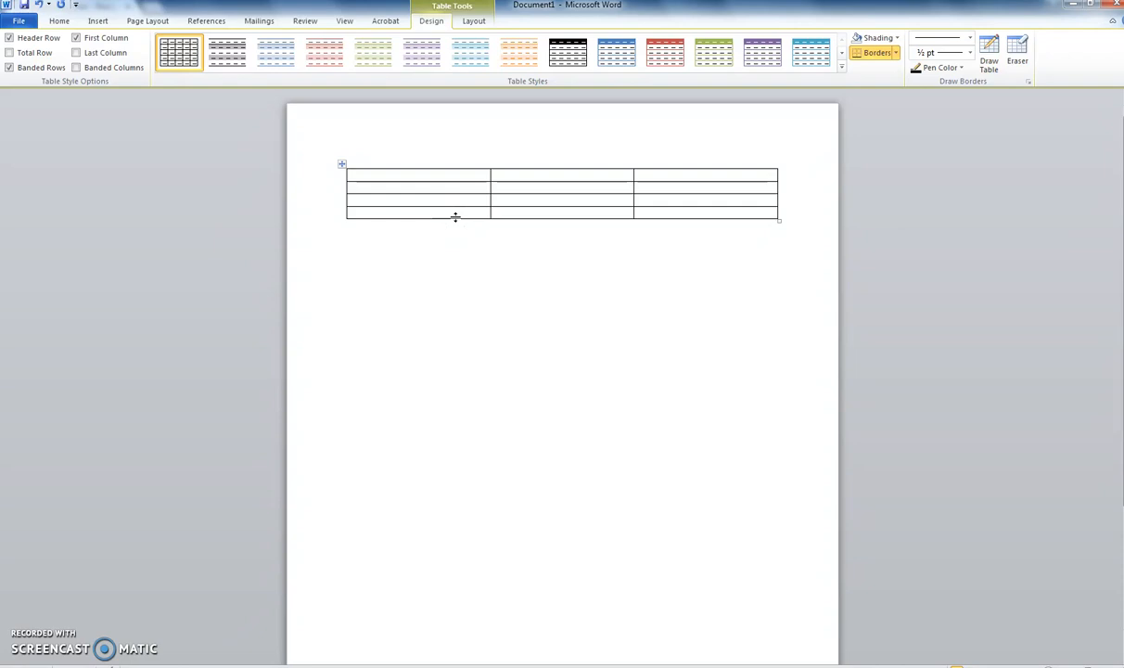
pyautogui.click(431, 178)
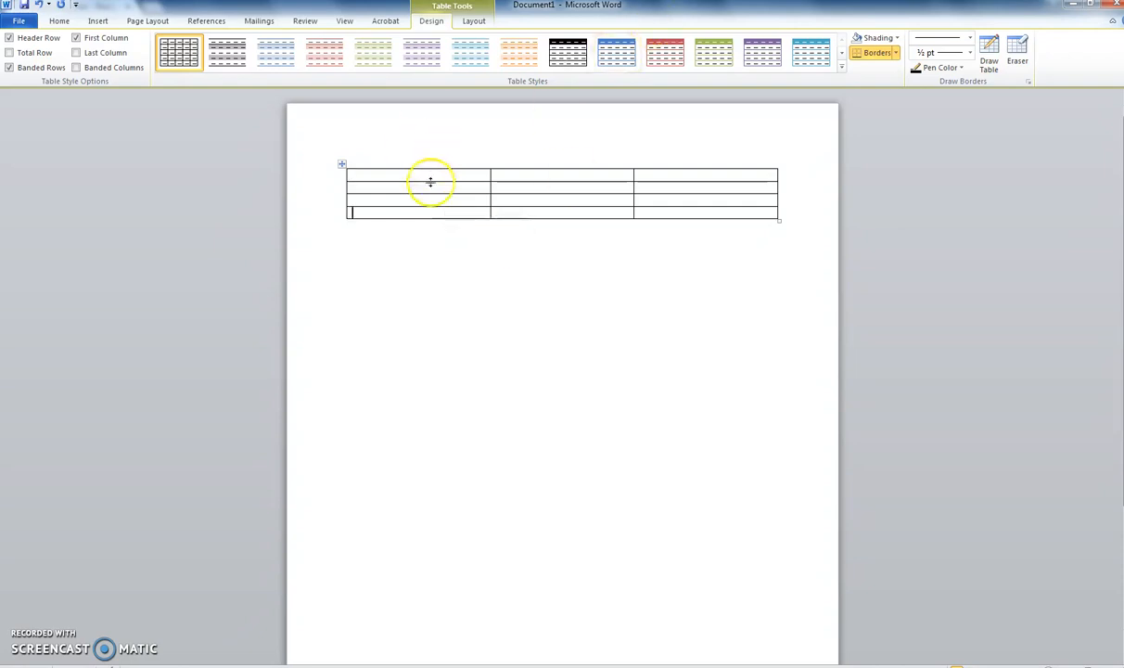
pyautogui.click(538, 178)
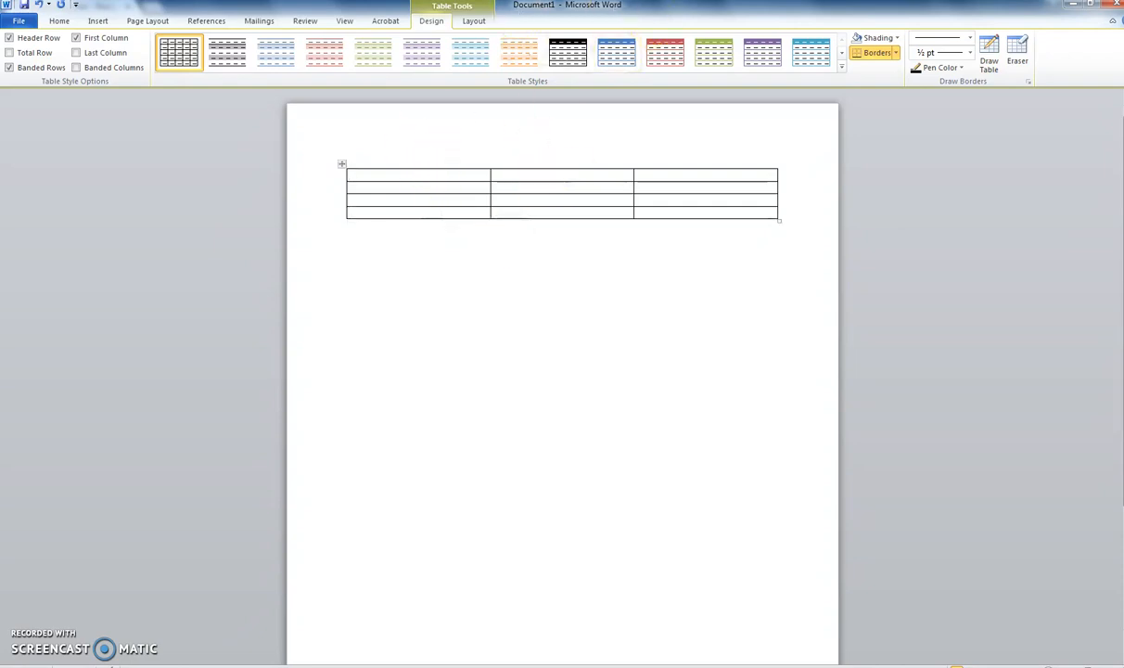
# Narrow the table's first column to about 2.2" by moving the border between the first and second columns
pyautogui.click(471, 21)
pyautogui.click(432, 21)
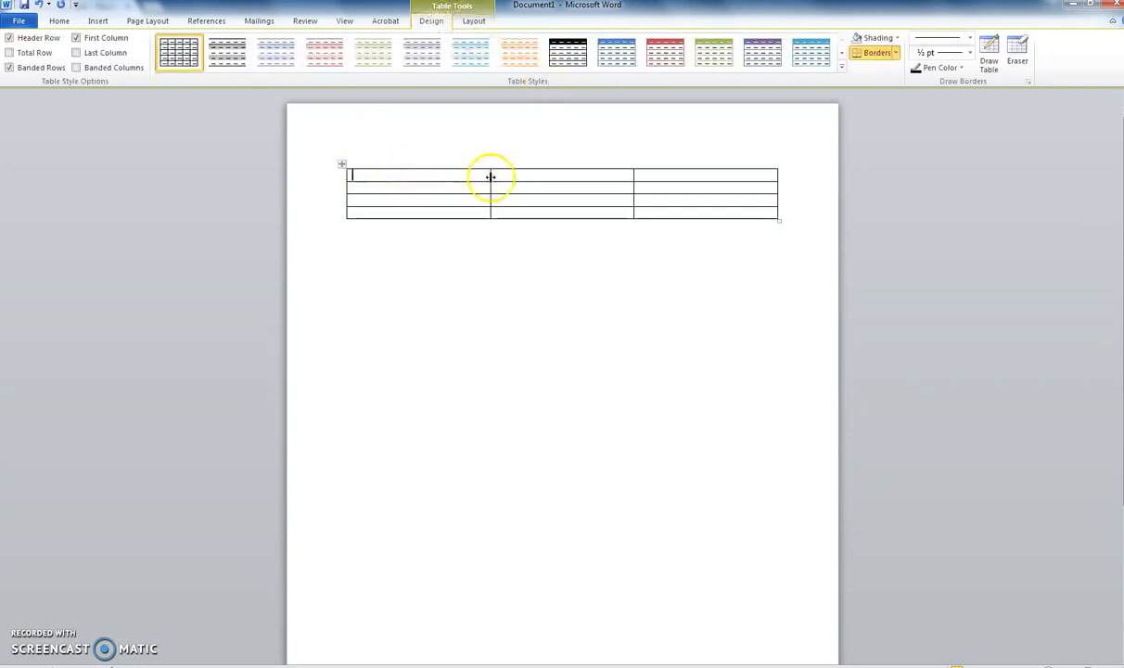
pyautogui.moveTo(491, 178)
pyautogui.mouseDown()
pyautogui.moveTo(394, 174)
pyautogui.moveTo(504, 174)
pyautogui.moveTo(489, 173)
pyautogui.mouseUp()
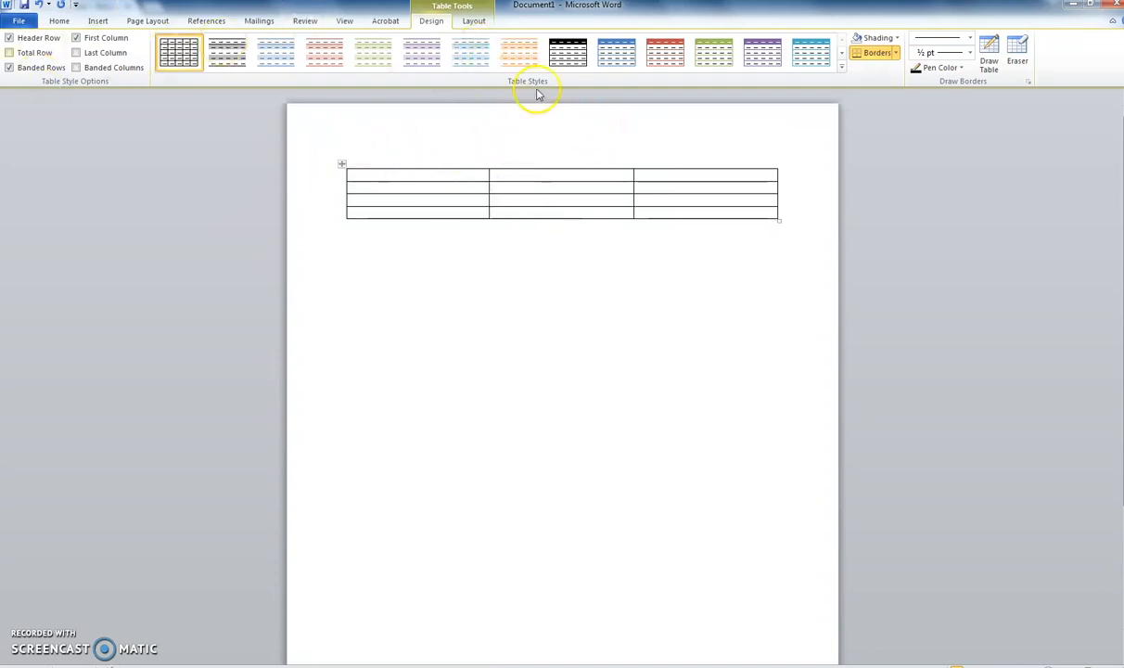
# Set the table's alignment to Center in the table properties, reviewing the row and column settings
pyautogui.click(474, 22)
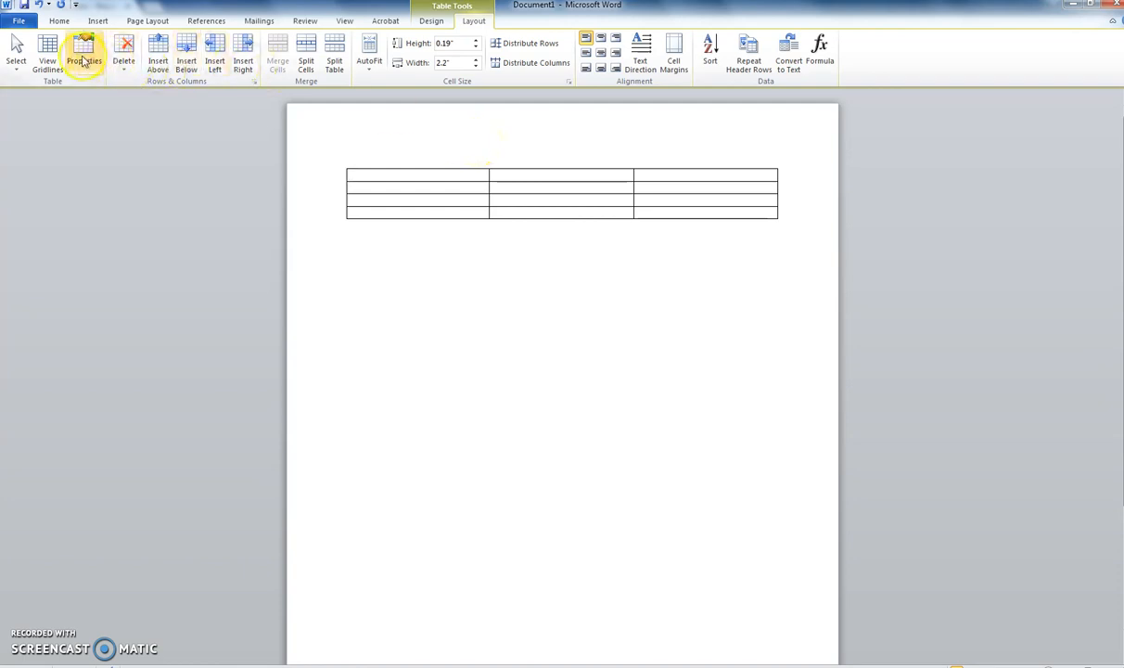
pyautogui.rightClick(433, 198)
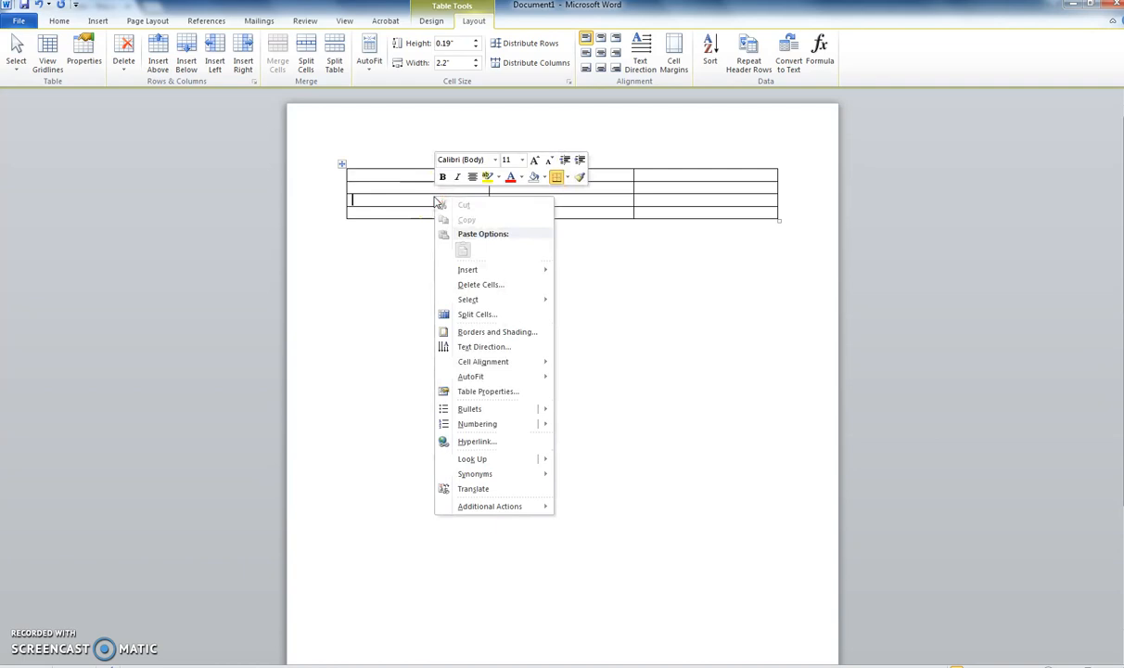
pyautogui.click(499, 392)
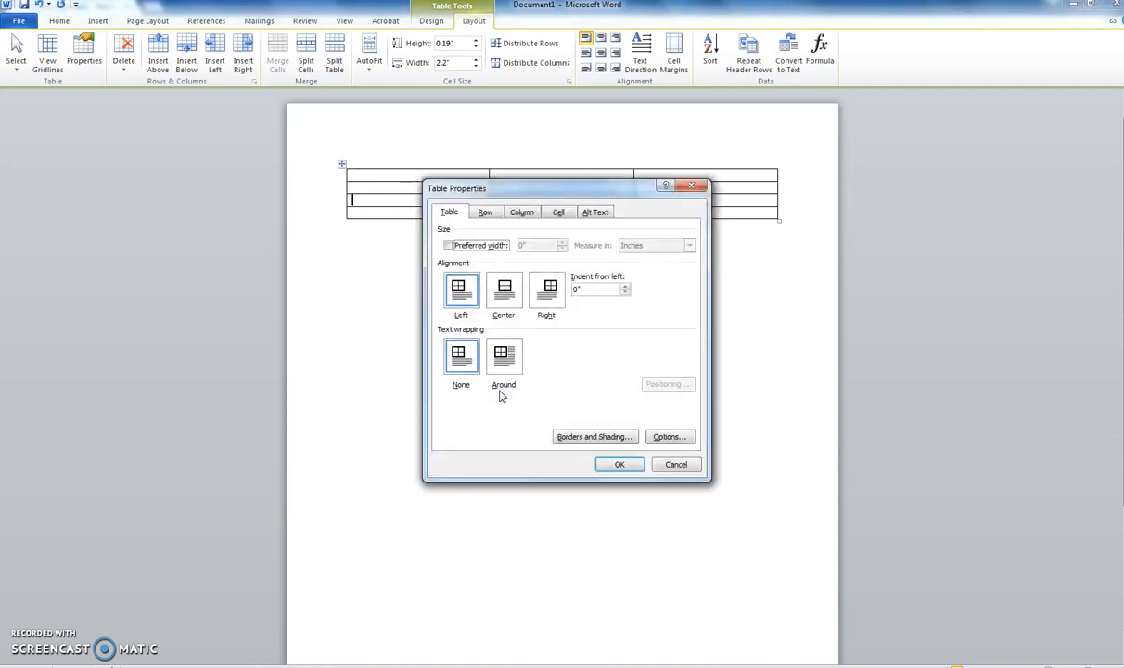
pyautogui.click(505, 303)
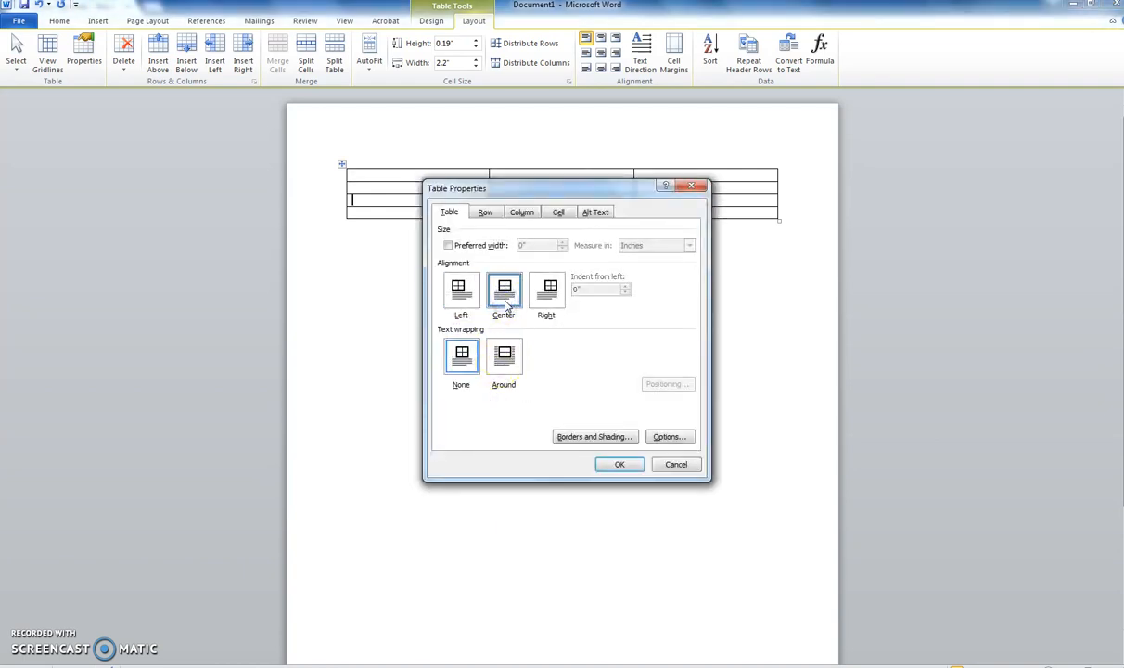
pyautogui.click(485, 213)
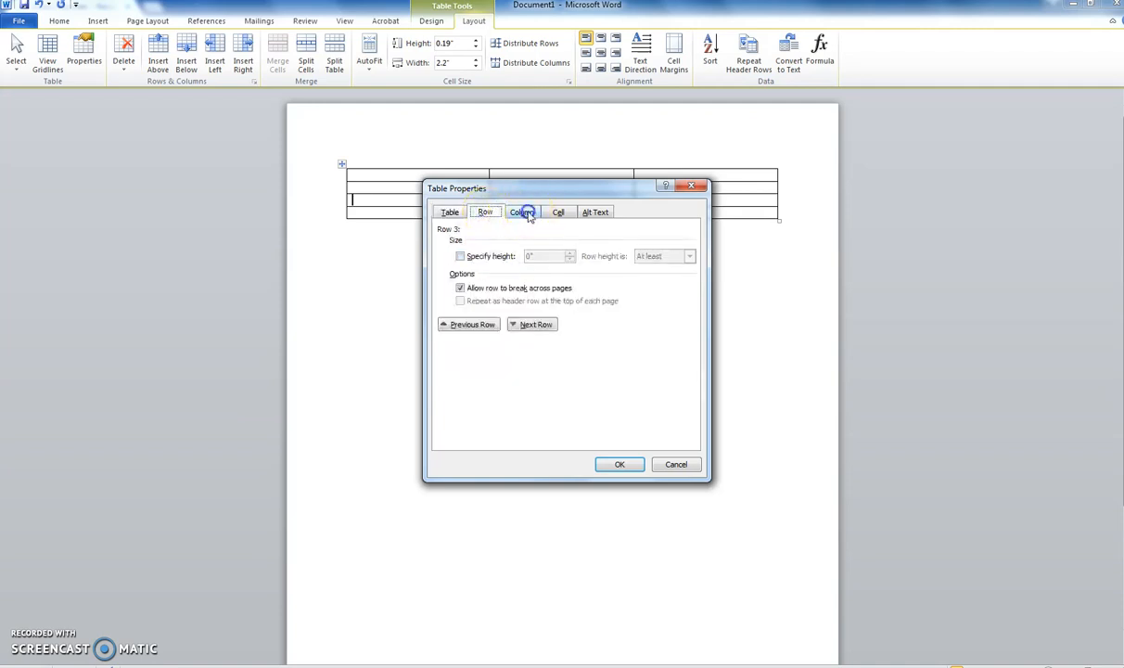
pyautogui.click(522, 212)
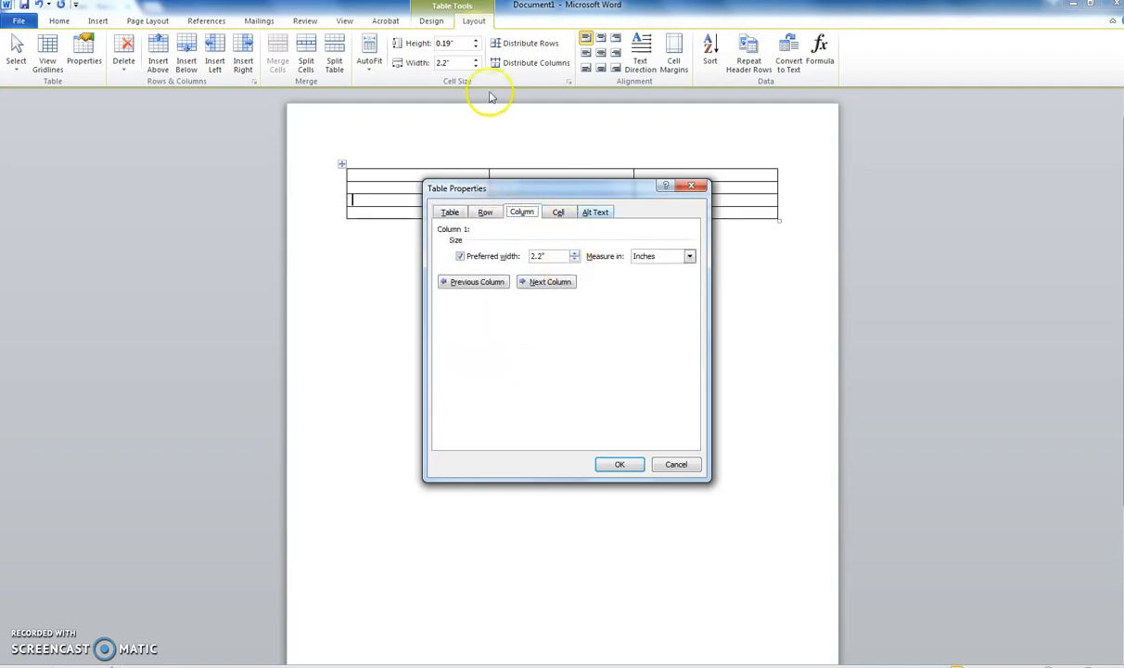
pyautogui.click(450, 212)
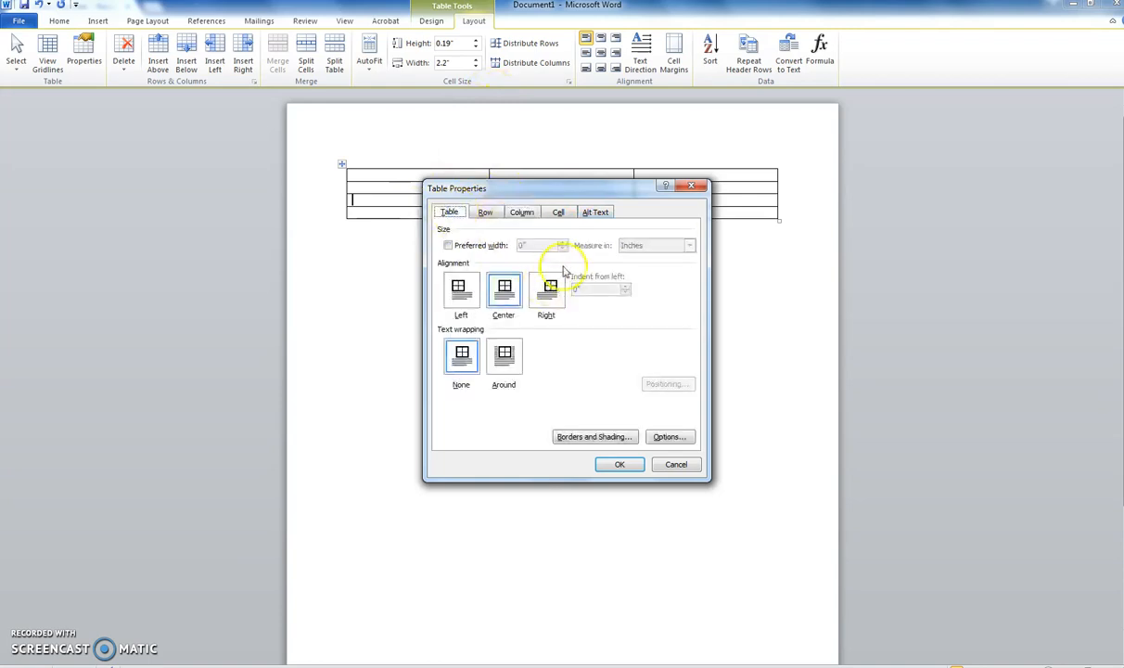
pyautogui.click(617, 464)
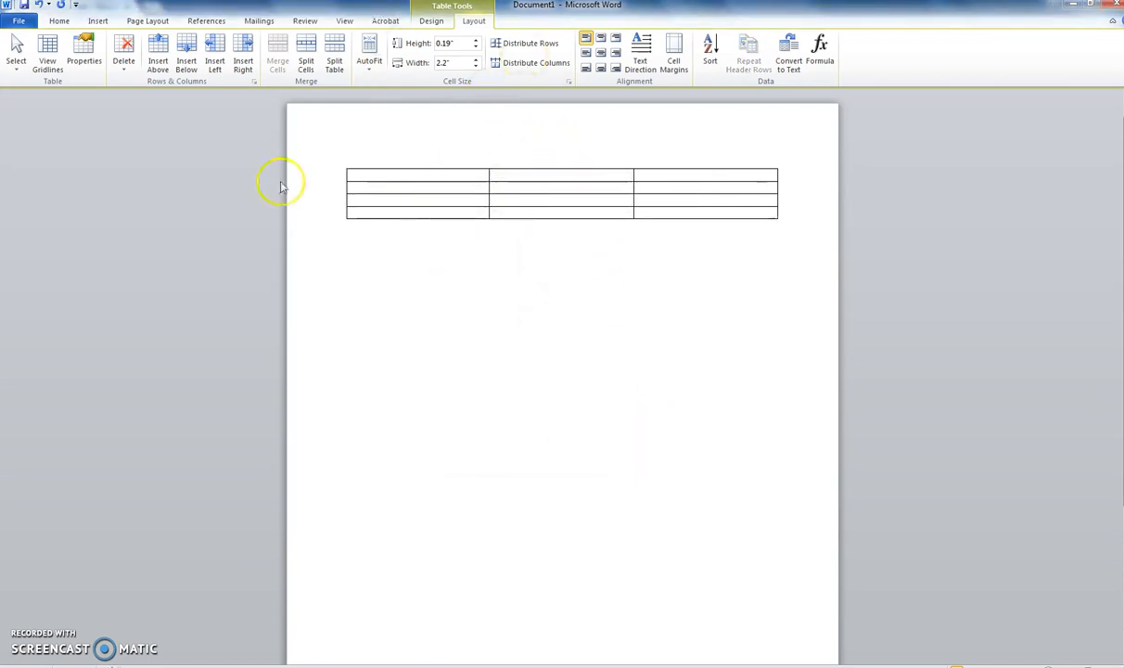
# Apply AutoFit to Contents to the empty table
pyautogui.rightClick(422, 188)
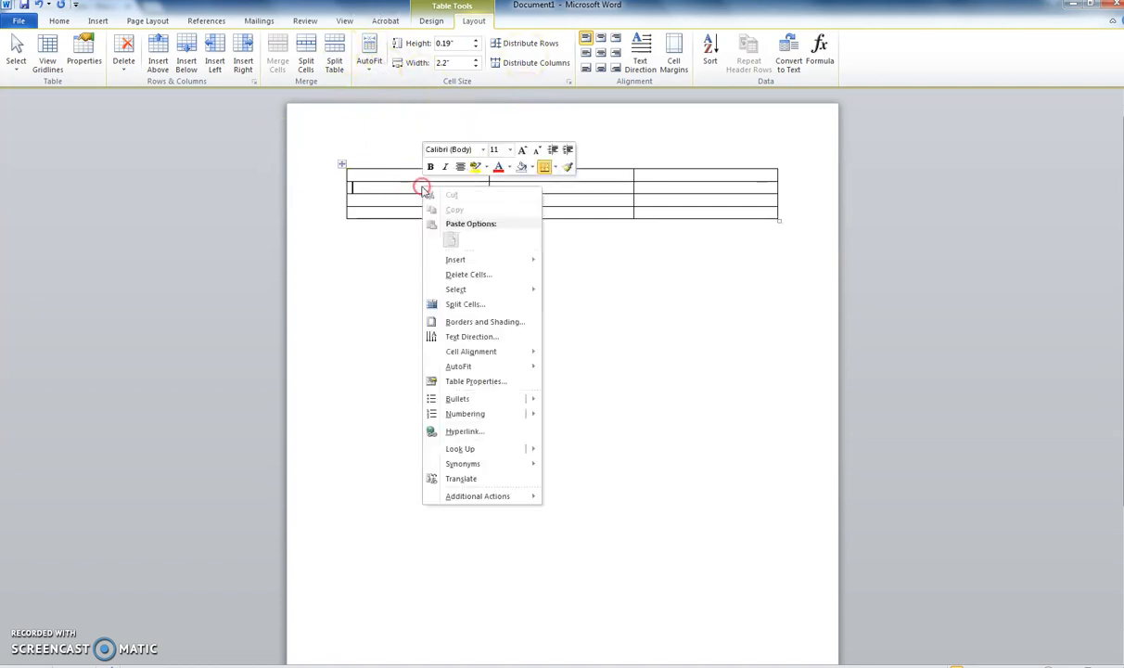
pyautogui.moveTo(501, 368)
pyautogui.click(569, 369)
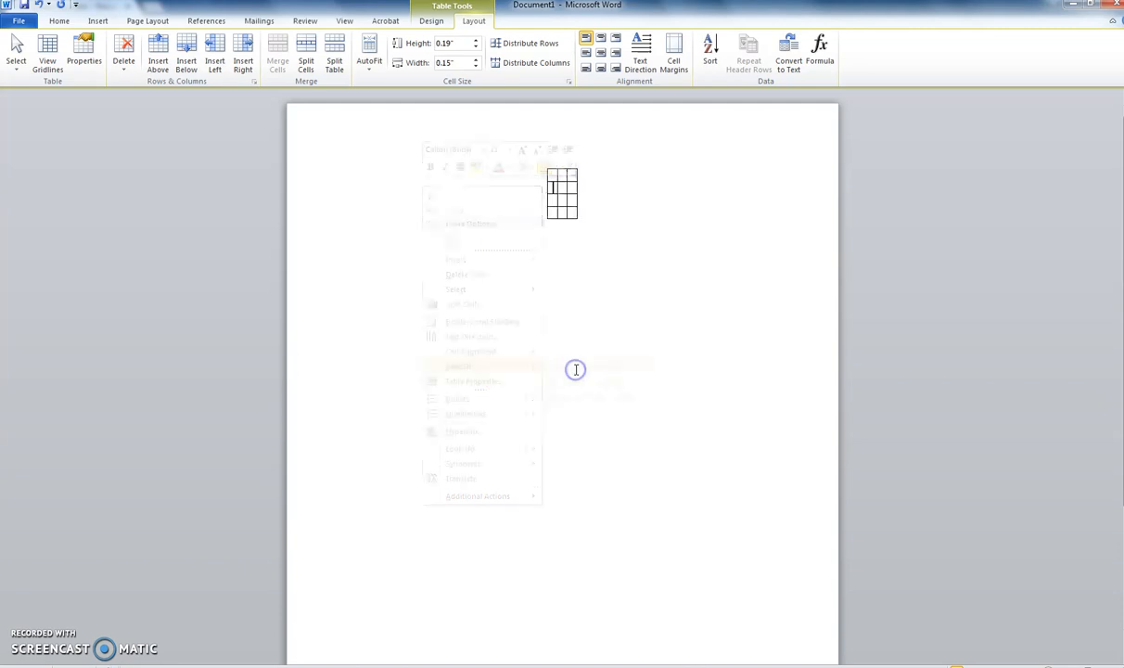
# Apply AutoFit to Window so the table spans the full text width of the page
pyautogui.rightClick(564, 202)
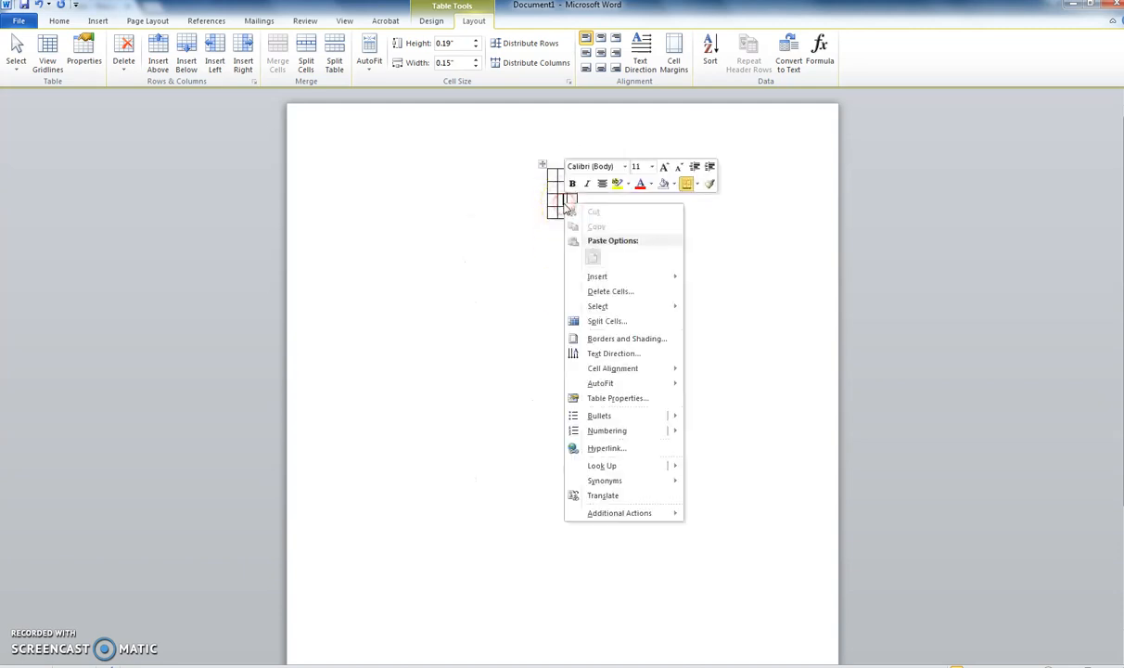
pyautogui.moveTo(611, 383)
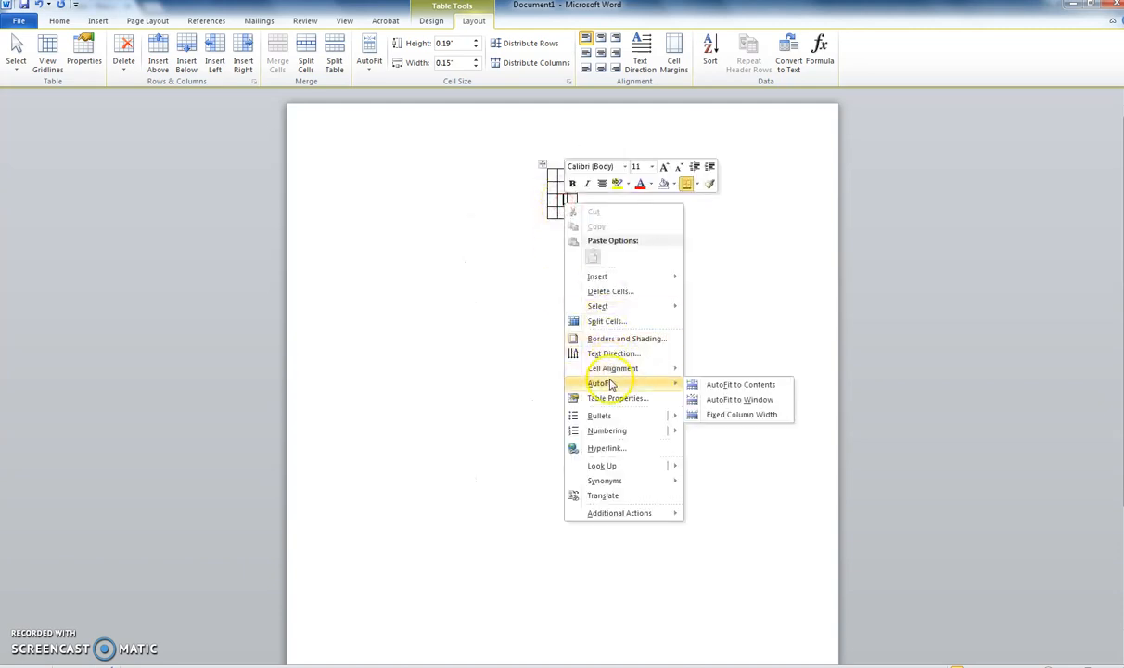
pyautogui.click(751, 400)
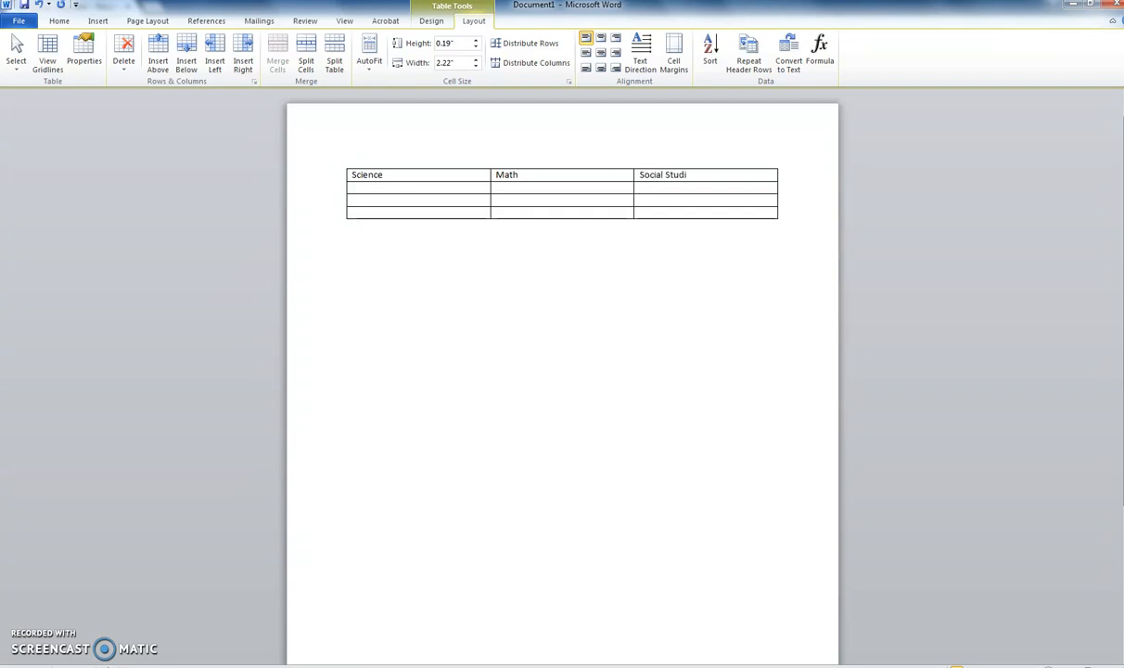
# Fill the table with headings Science, Math, Social Studies and rows Biology, Geometry, Civics and Chemistry, Algebra, US History
pyautogui.press('Tab')
pyautogui.write('B')
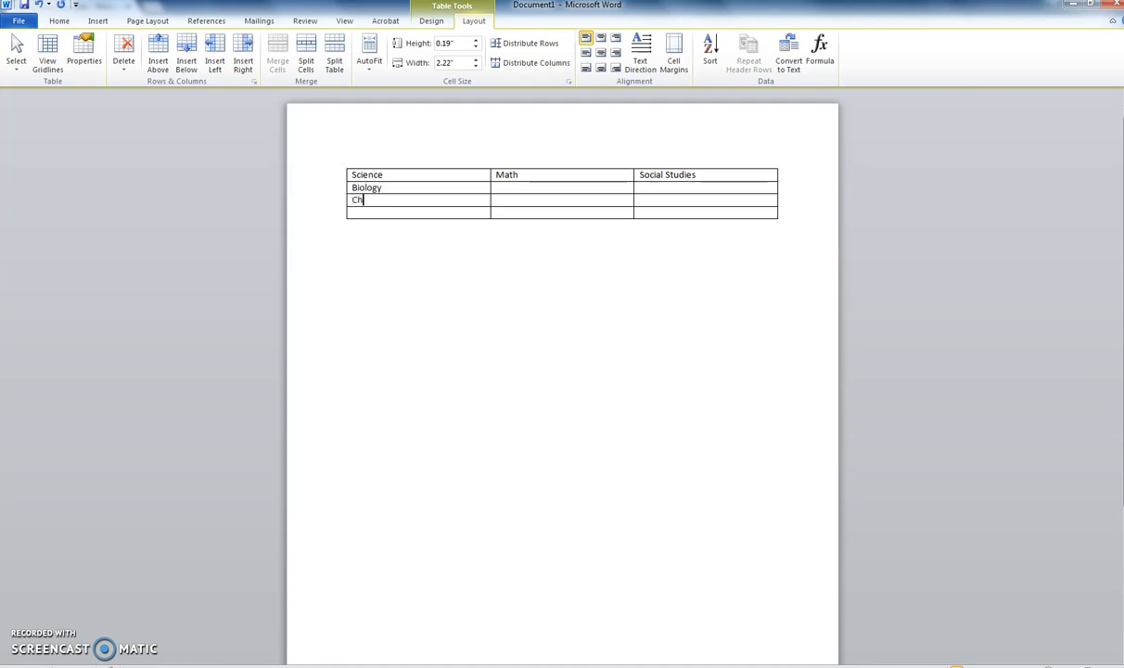
pyautogui.write('Chemistry')
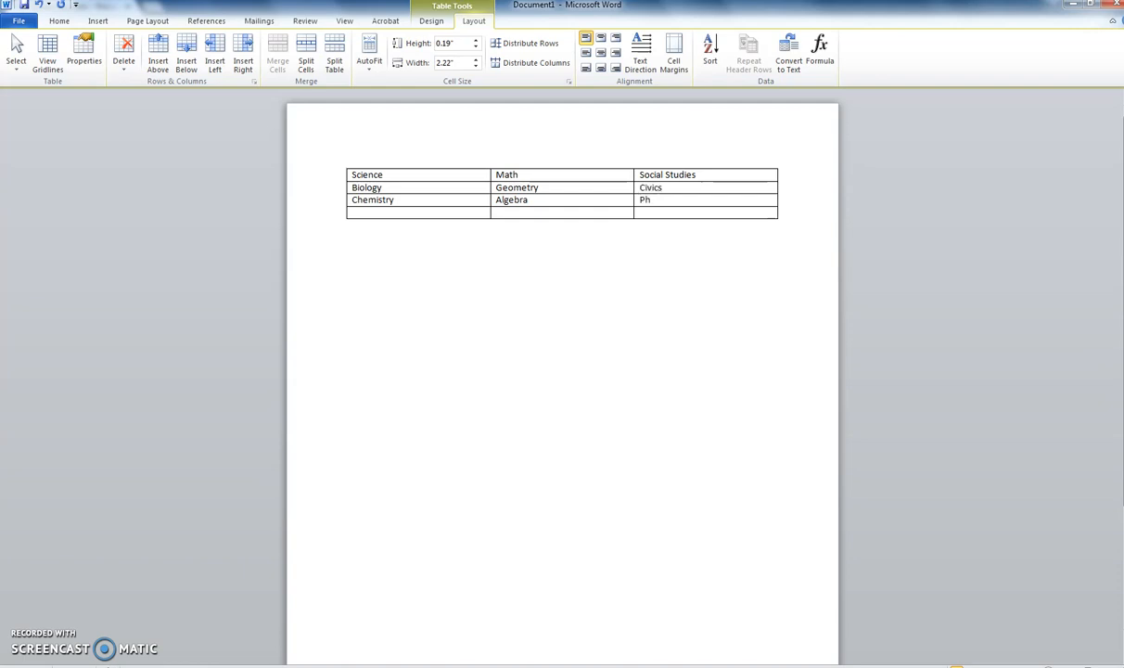
pyautogui.press('Tab')
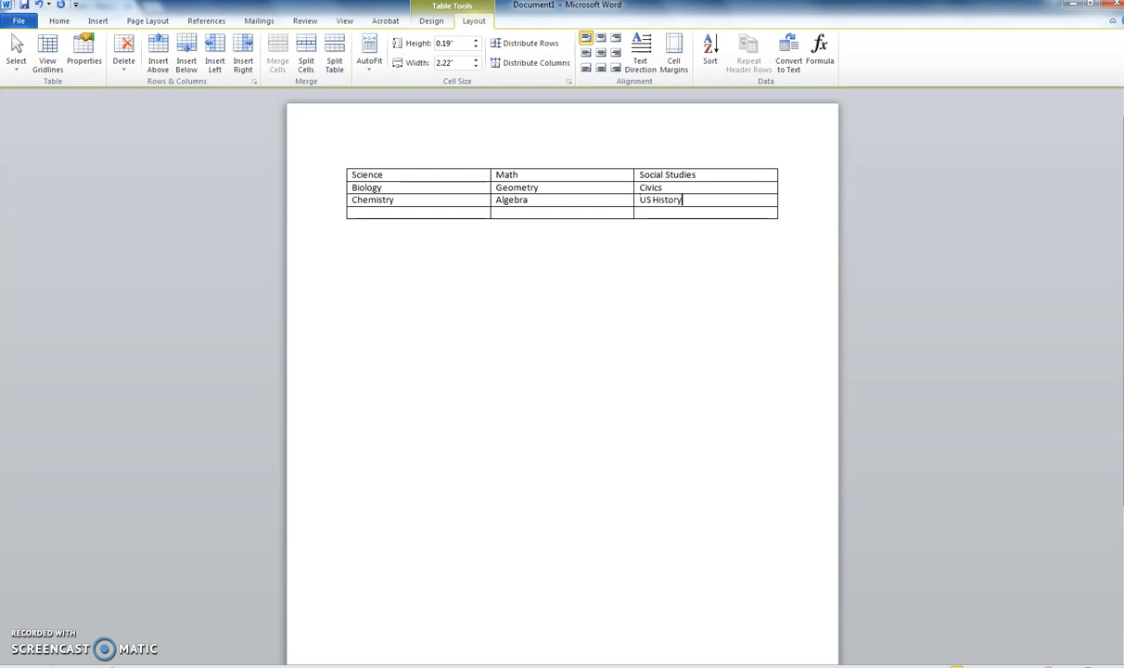
# Delete the empty fourth row beneath the Chemistry, Algebra, US History row
pyautogui.click(471, 213)
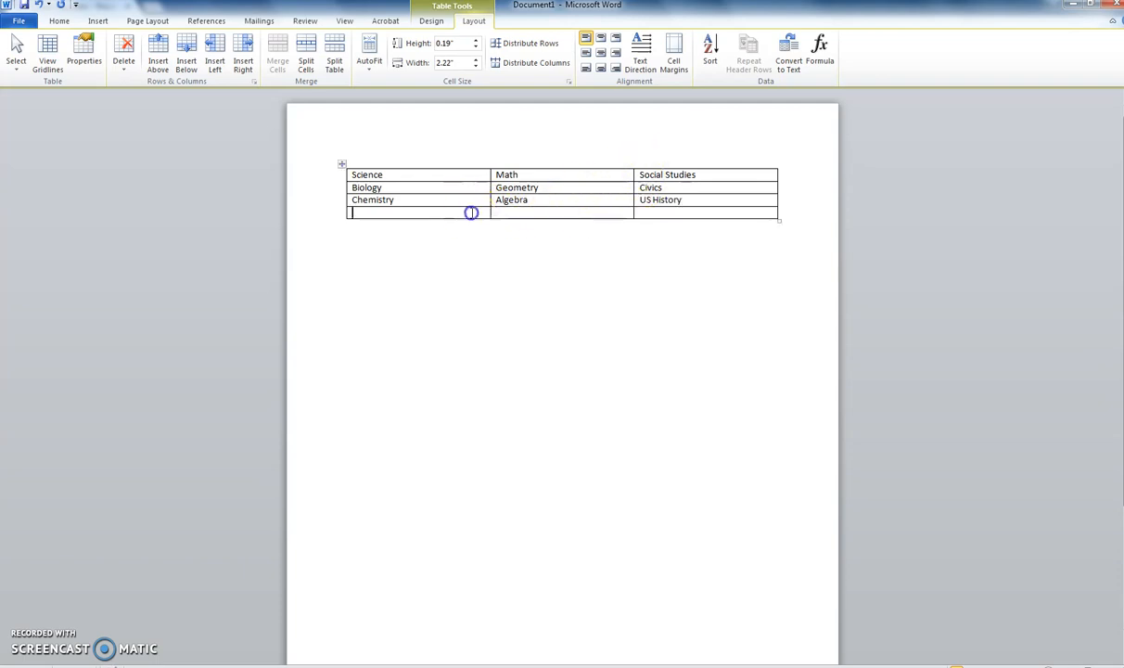
pyautogui.rightClick(472, 214)
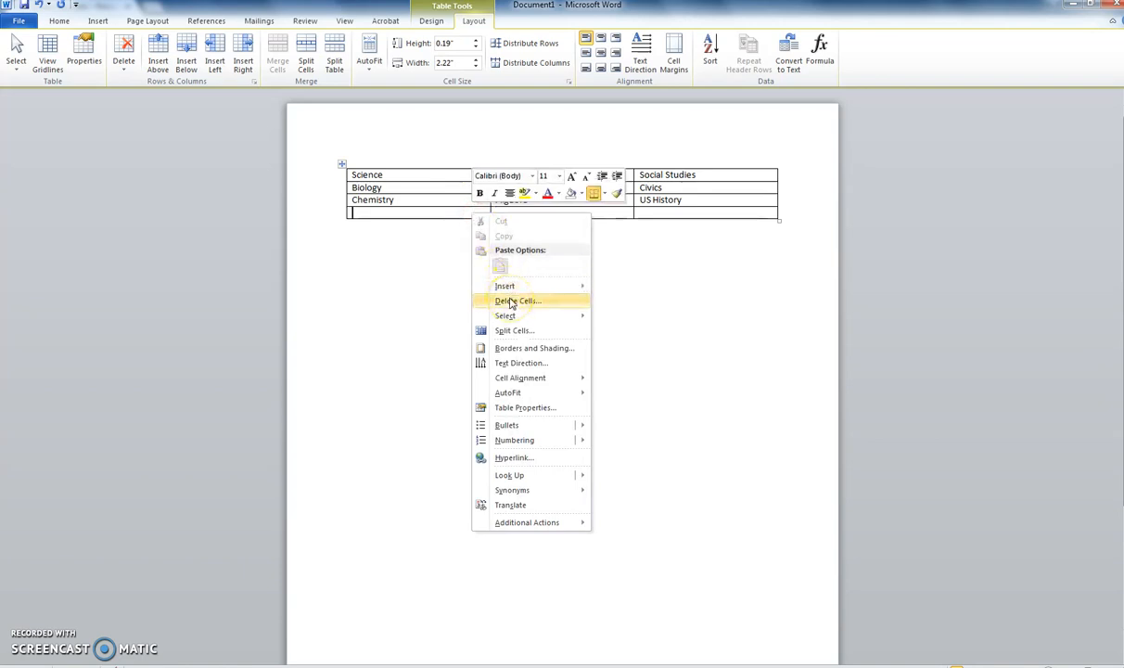
pyautogui.click(433, 21)
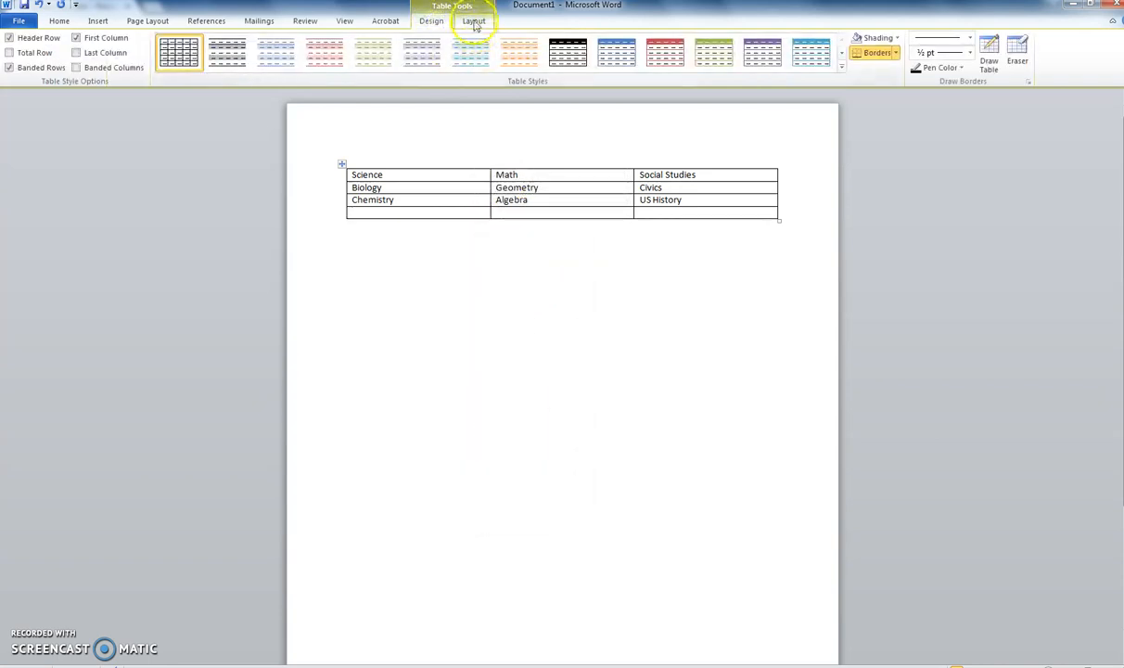
pyautogui.click(473, 20)
pyautogui.click(123, 57)
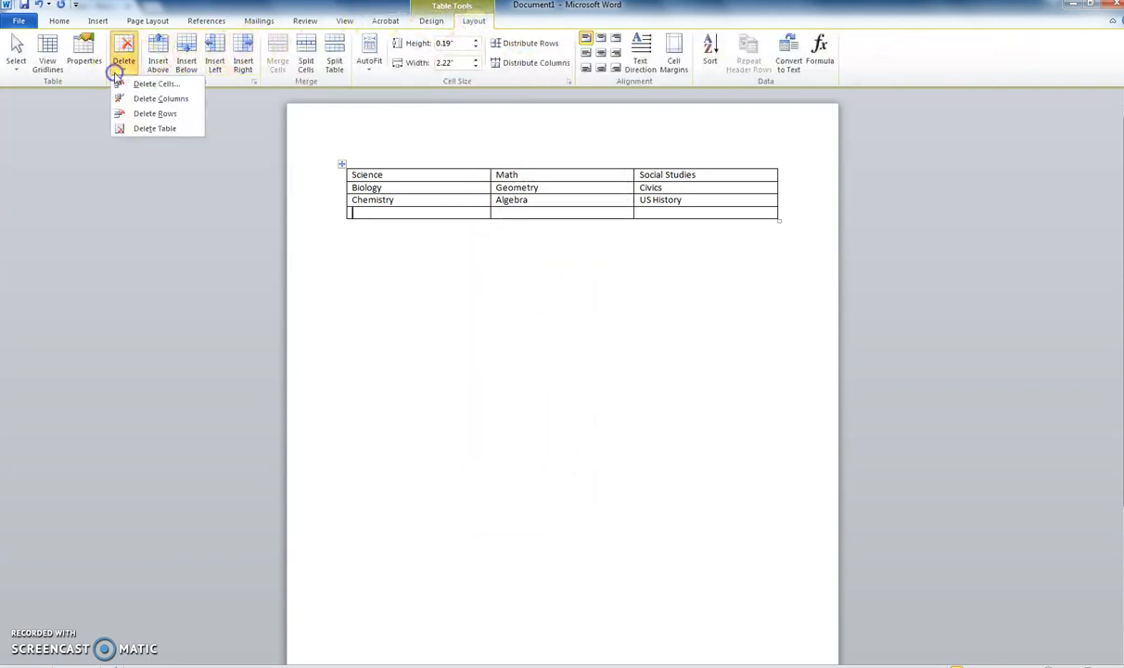
pyautogui.click(162, 113)
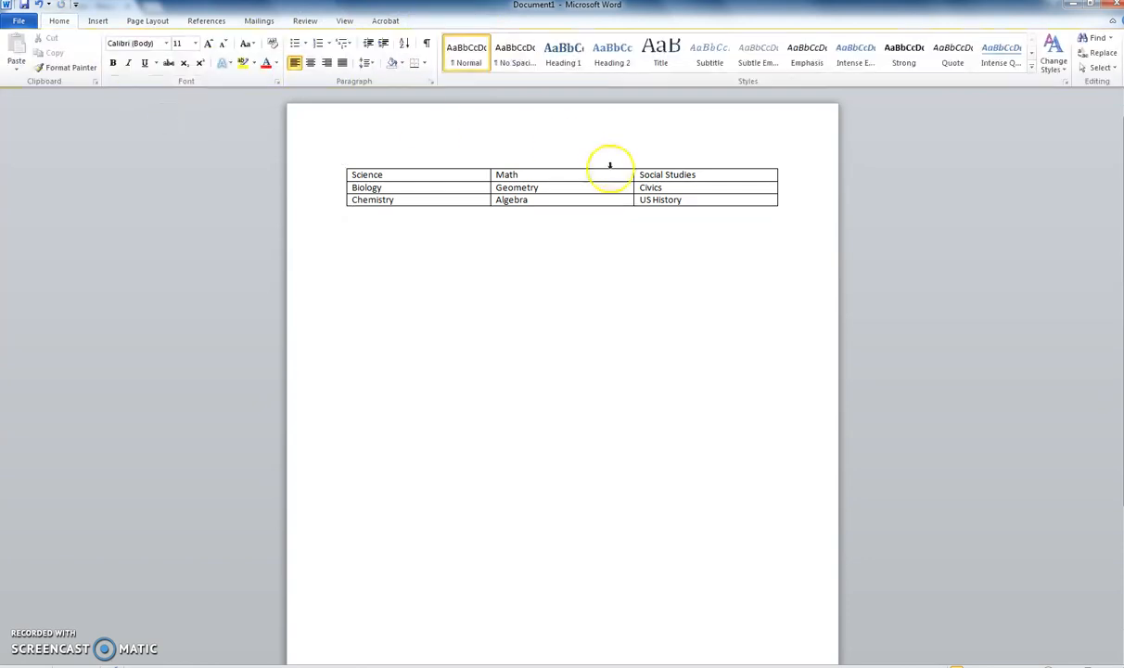
# Add two empty rows beneath the Chemistry, Algebra, US History row
pyautogui.click(698, 203)
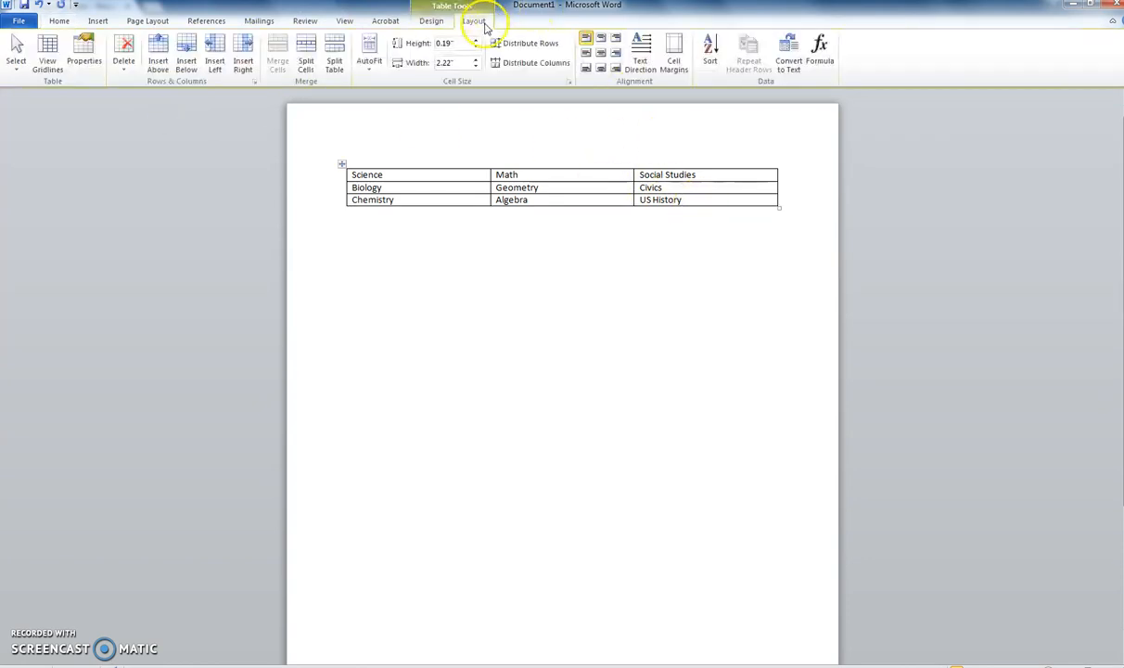
pyautogui.click(187, 65)
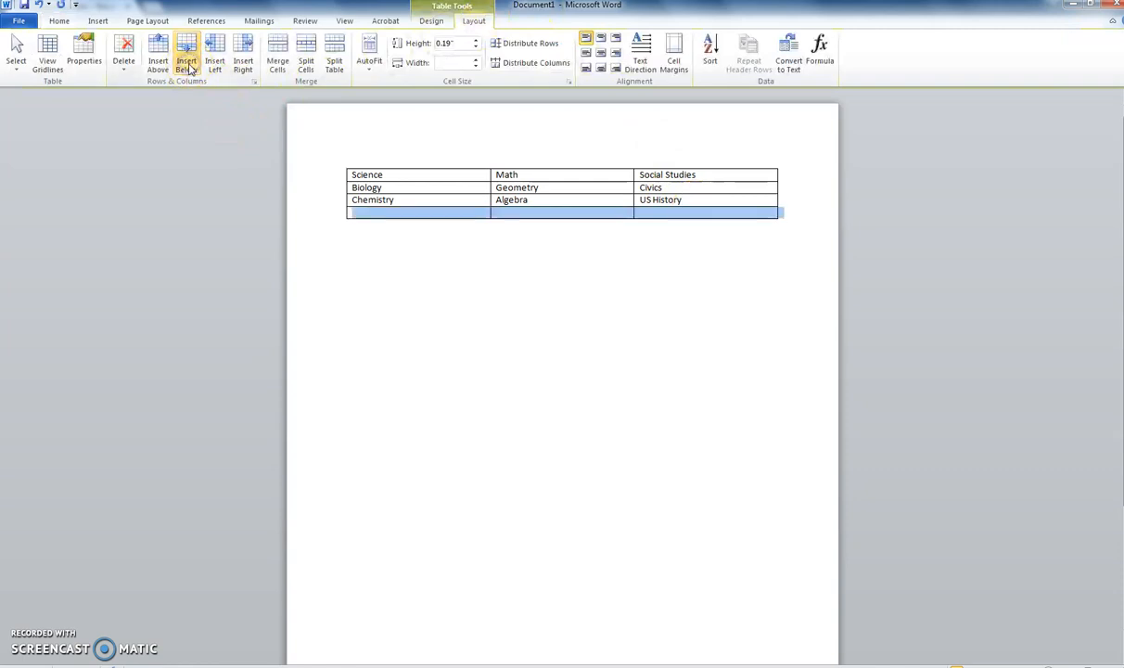
pyautogui.click(157, 62)
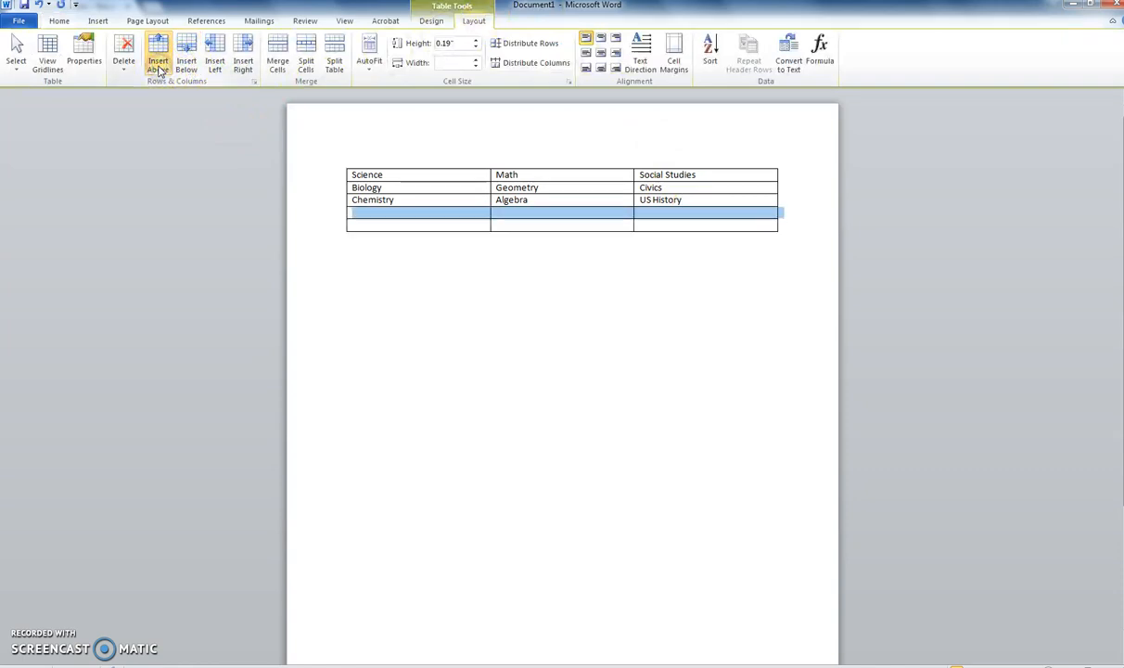
# Insert three columns left of Science and three more to the right of those, and undo both column insertions
pyautogui.click(223, 71)
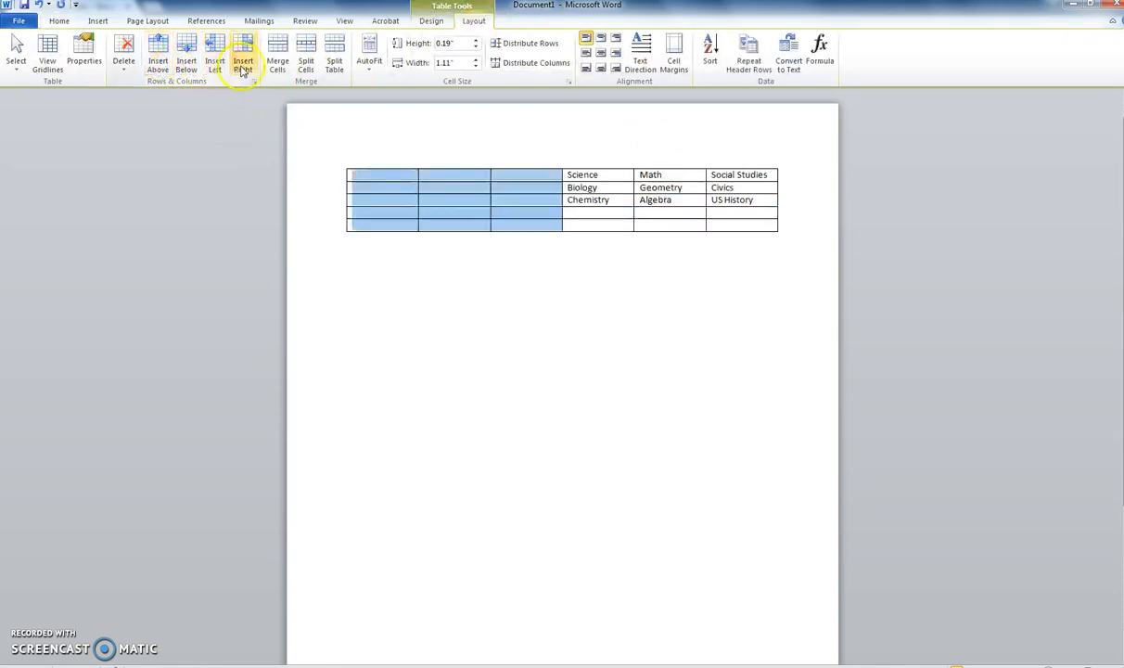
pyautogui.click(240, 68)
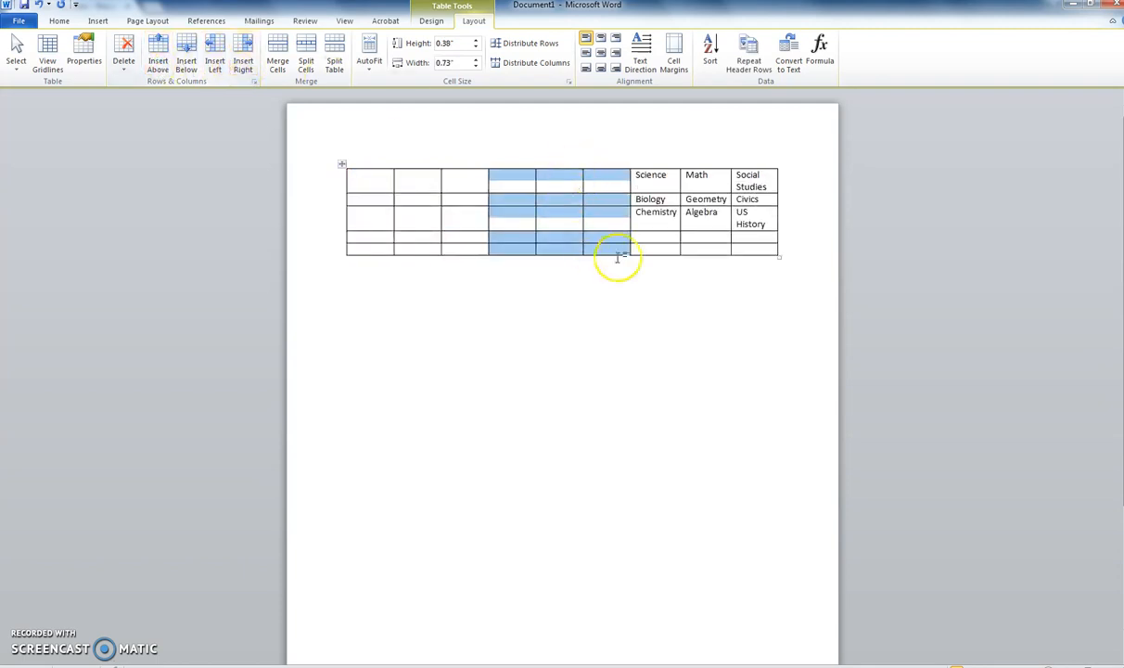
pyautogui.click(652, 248)
pyautogui.hotkey('ctrl', 'z')
pyautogui.hotkey('ctrl', 'z')
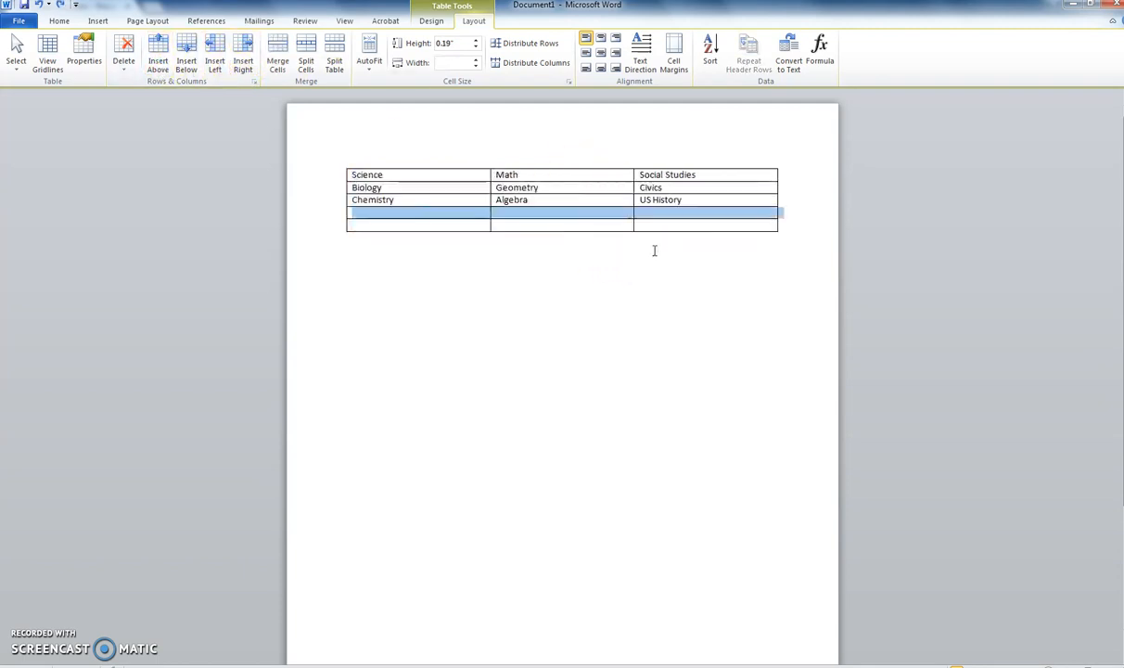
pyautogui.click(444, 219)
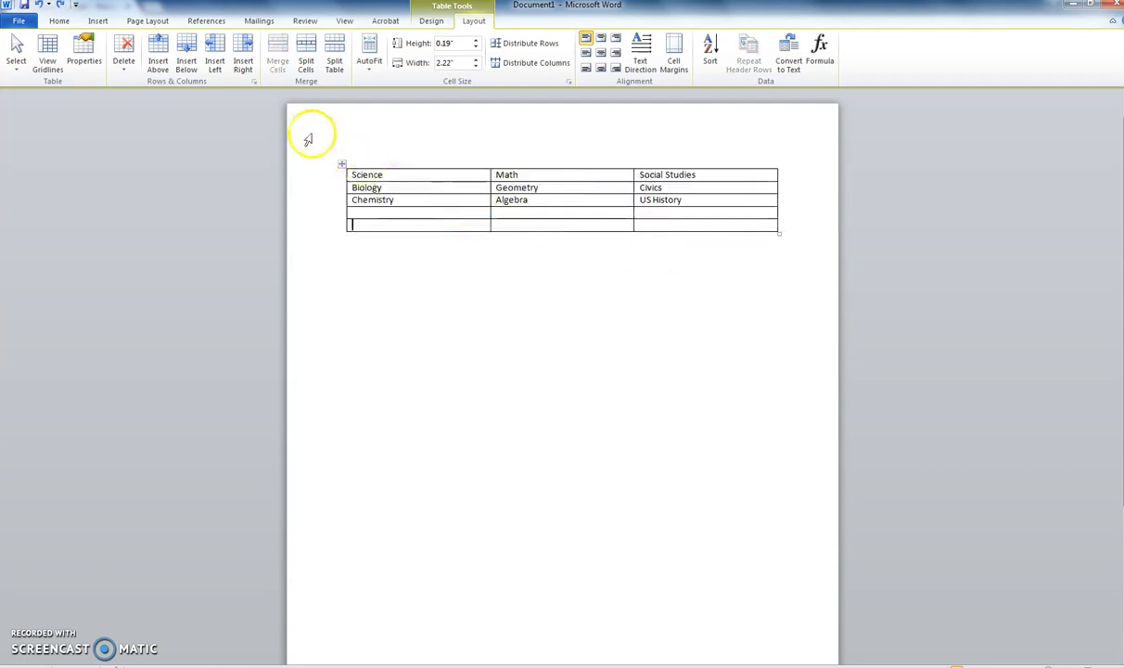
pyautogui.click(123, 63)
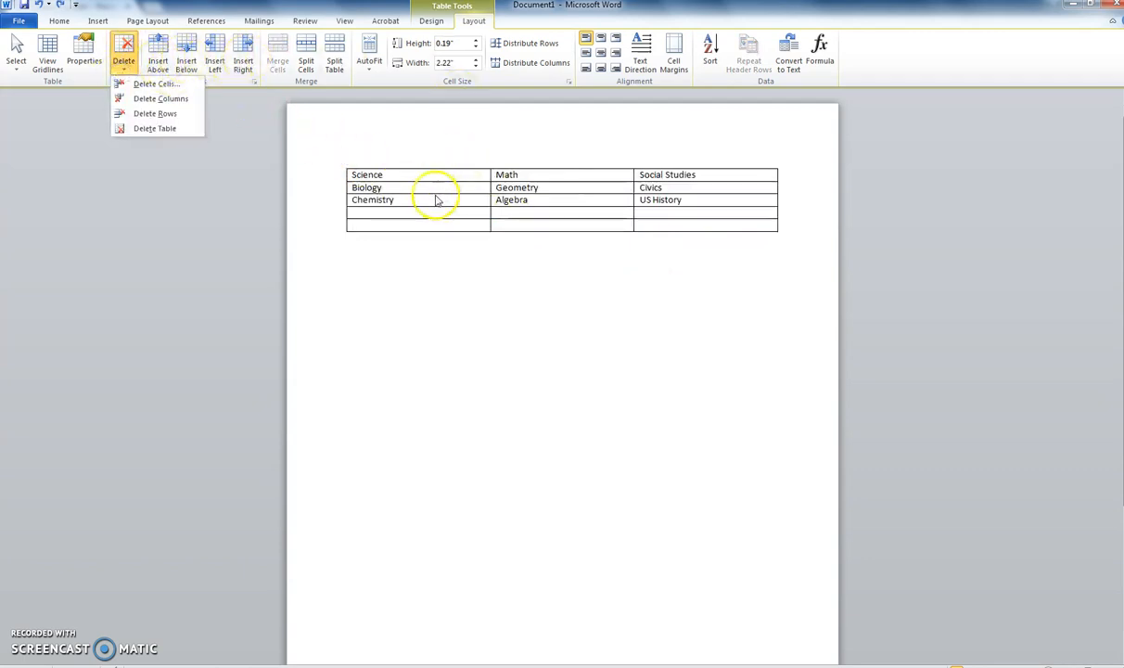
pyautogui.click(408, 215)
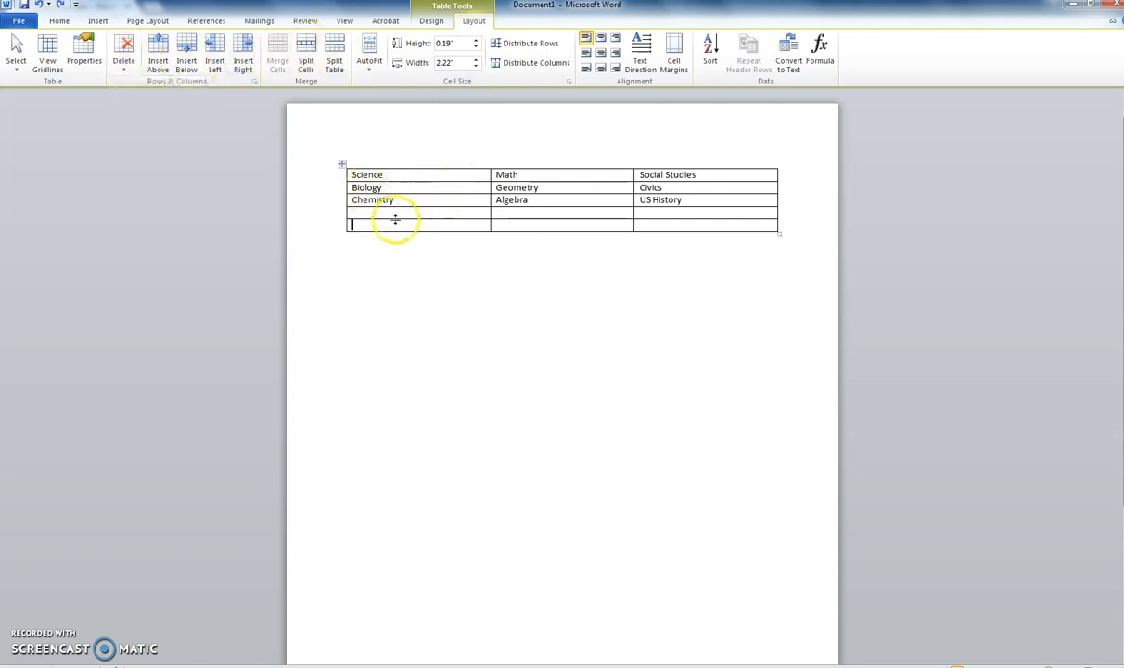
# Insert an empty row above the Science, Math, Social Studies headings and merge its three cells into one
pyautogui.click(399, 174)
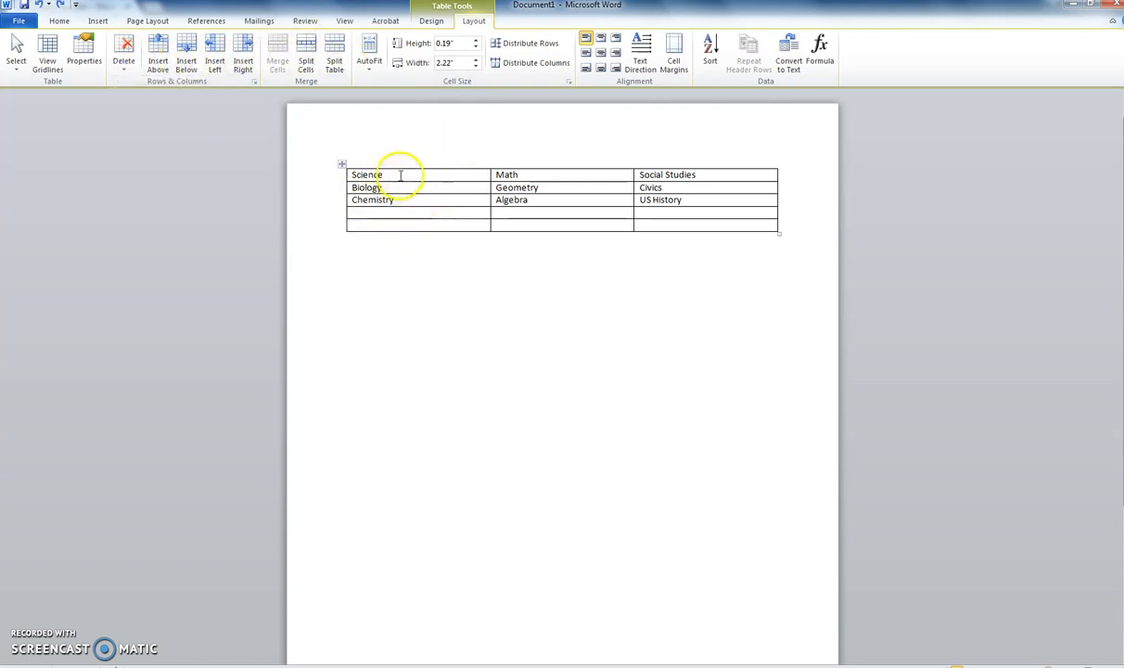
pyautogui.click(158, 53)
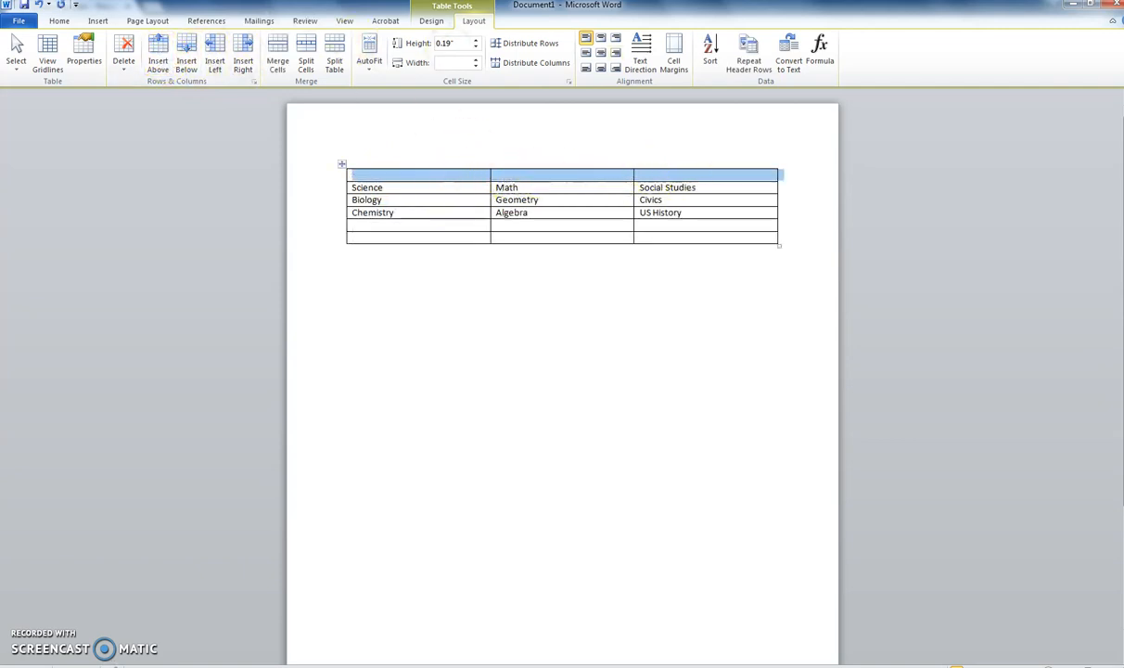
pyautogui.click(438, 22)
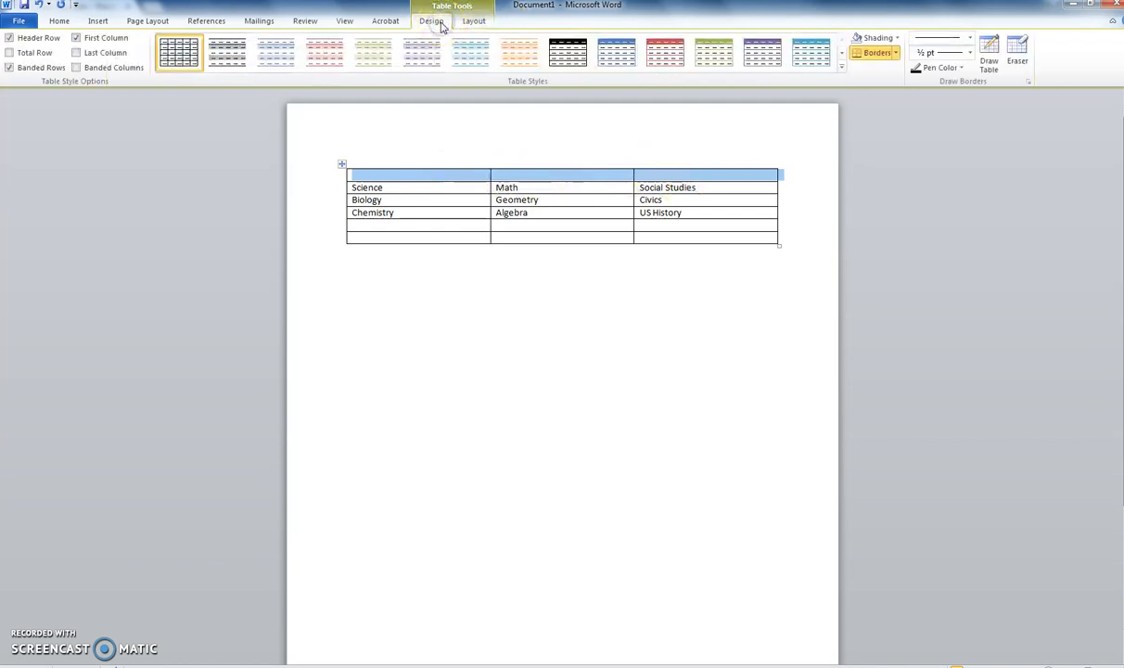
pyautogui.click(473, 22)
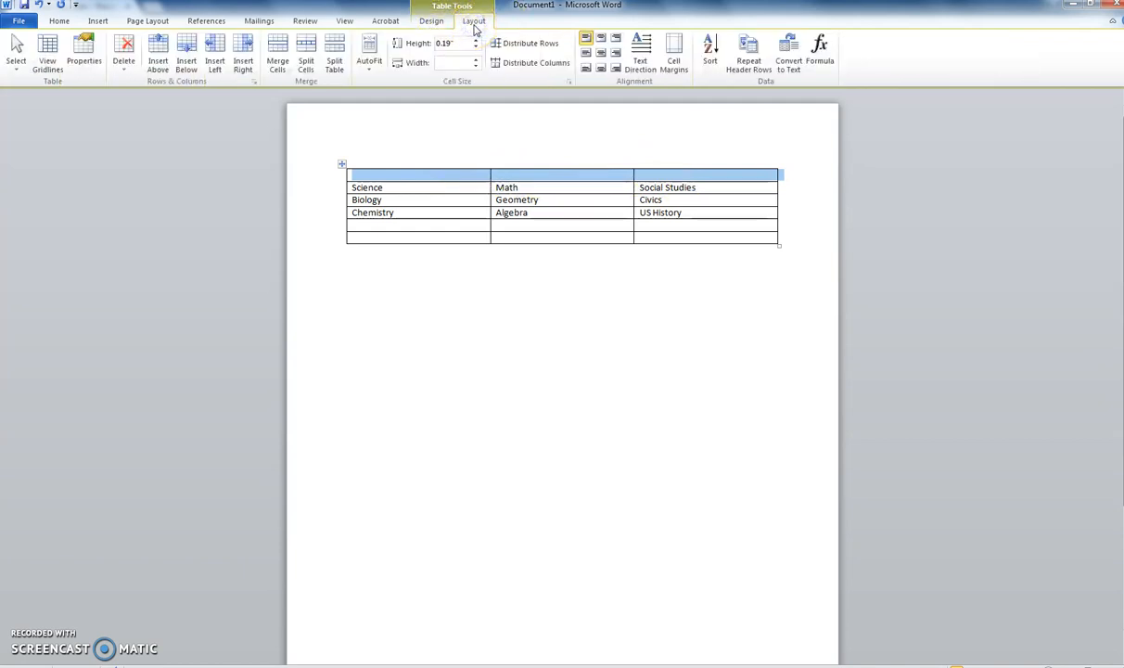
pyautogui.click(277, 57)
pyautogui.moveTo(551, 221); pyautogui.dragTo(551, 221)
pyautogui.click(474, 238)
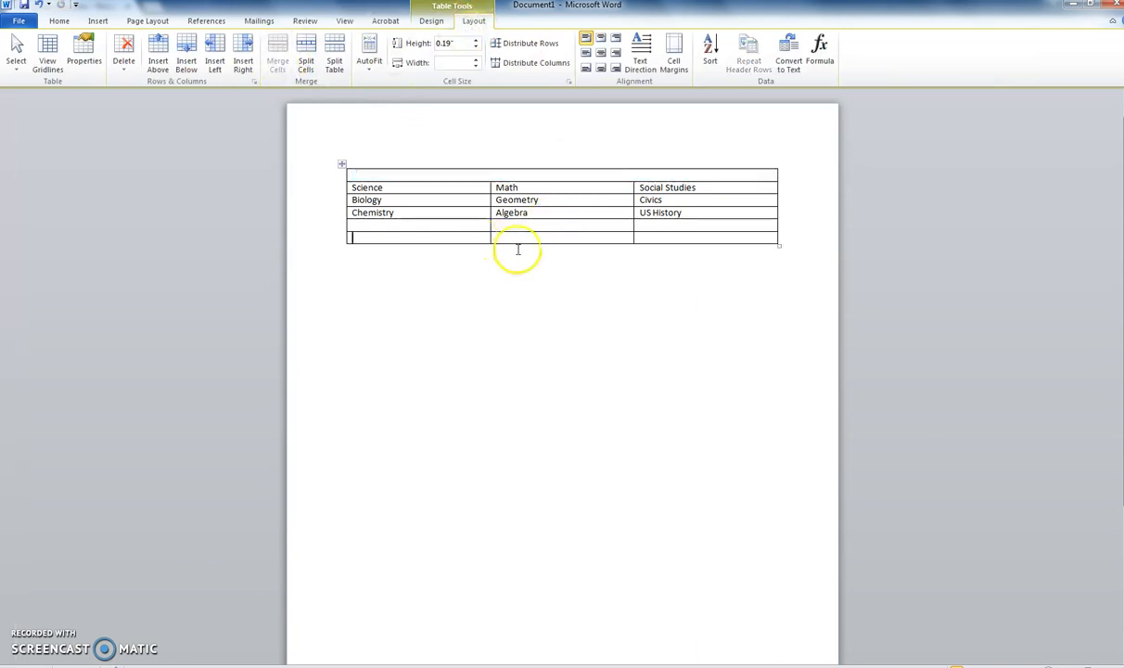
# Center the Science, Math and Social Studies headings and make them bold
pyautogui.moveTo(353, 188); pyautogui.dragTo(676, 184)
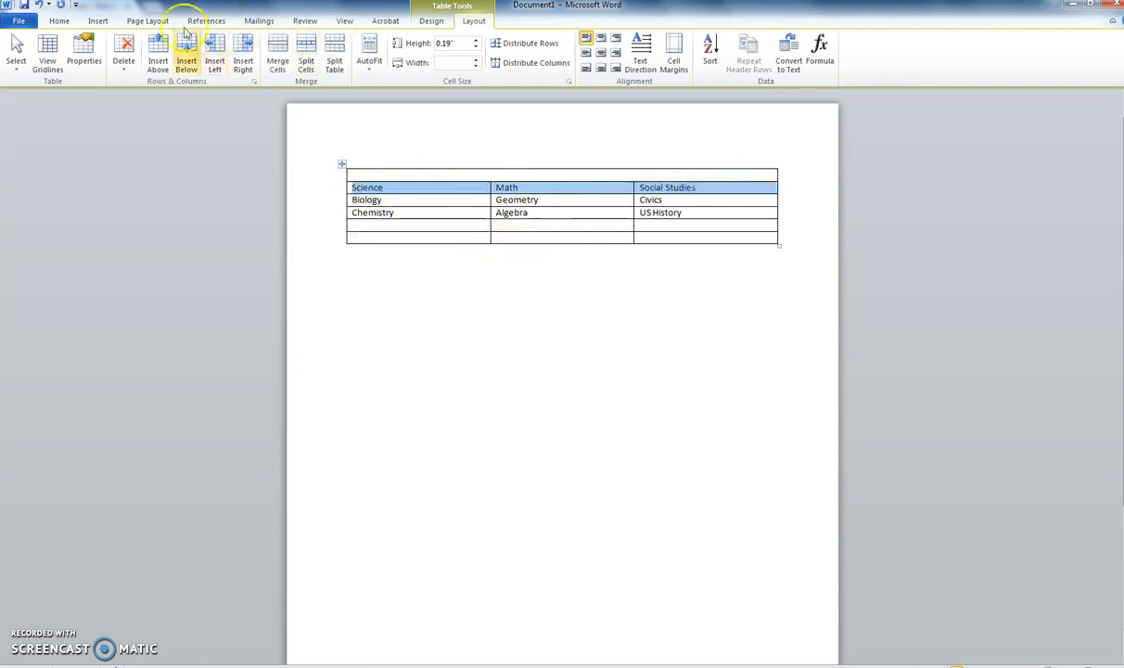
pyautogui.click(59, 20)
pyautogui.click(309, 63)
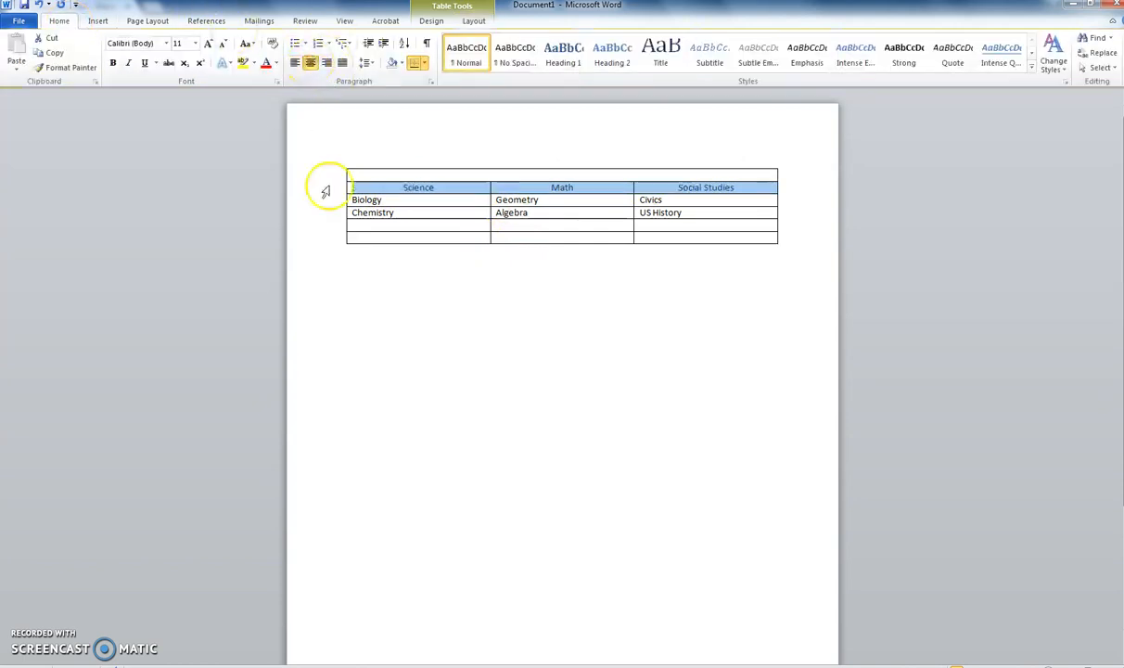
pyautogui.click(112, 63)
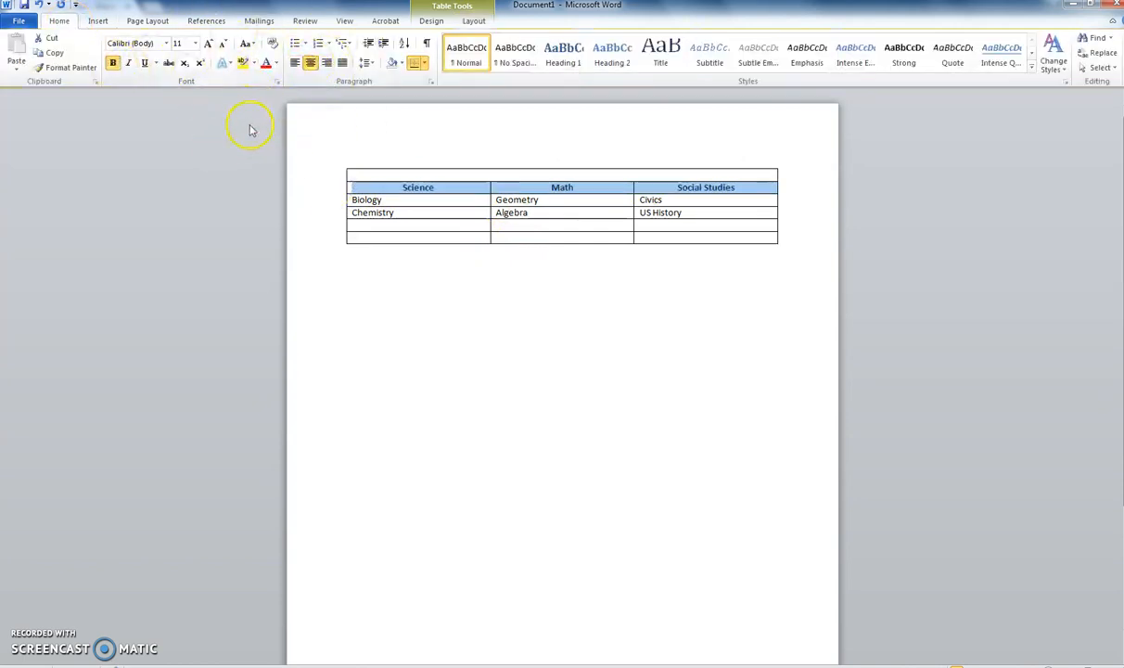
pyautogui.click(409, 215)
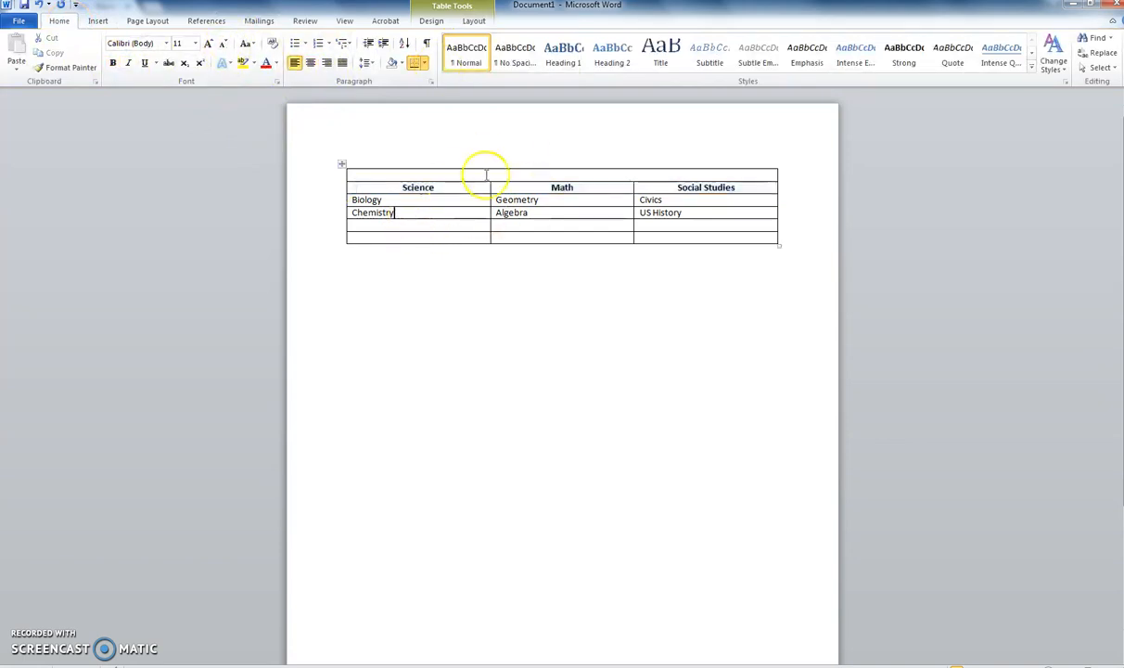
# Delete the merged empty row above the Science, Math, Social Studies headings
pyautogui.click(434, 227)
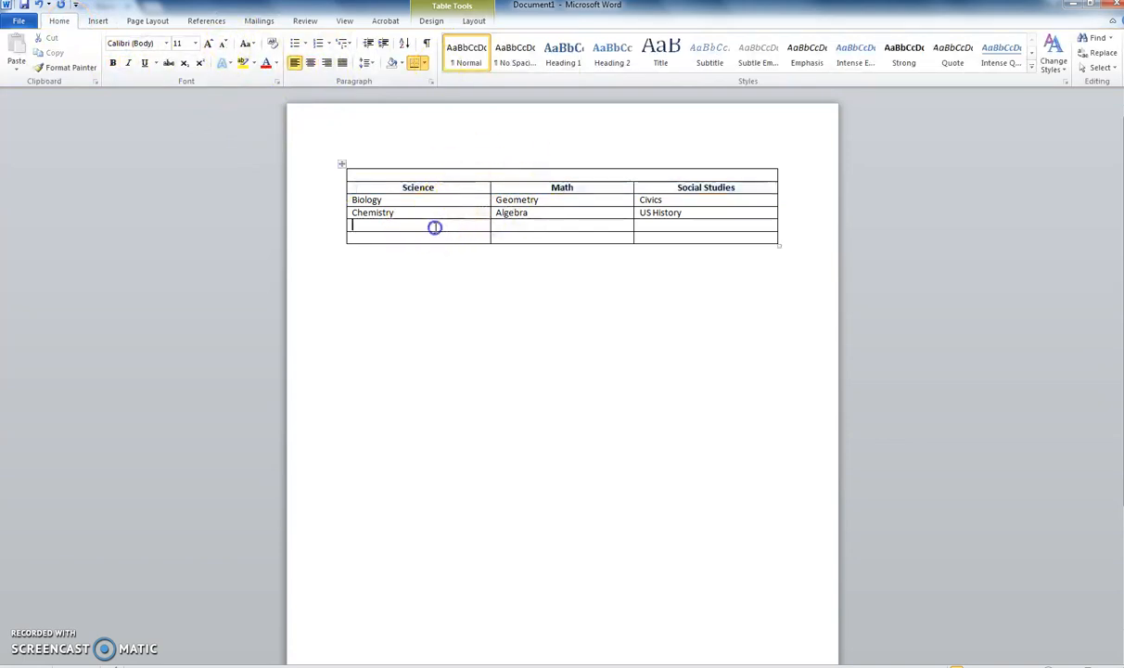
pyautogui.click(473, 21)
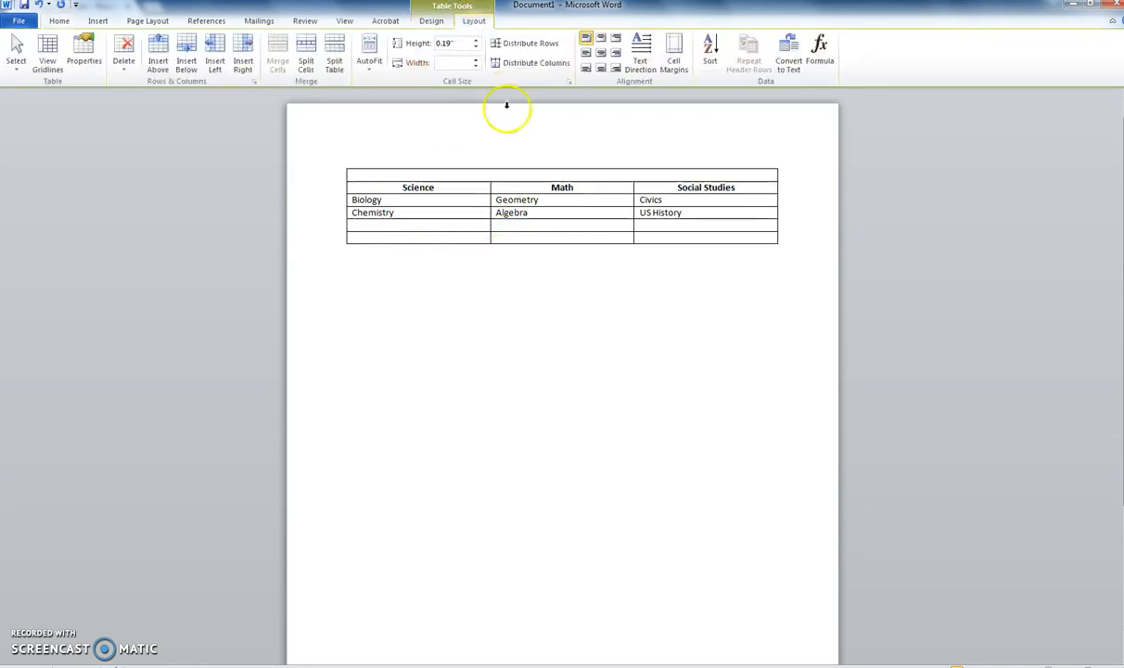
pyautogui.click(408, 173)
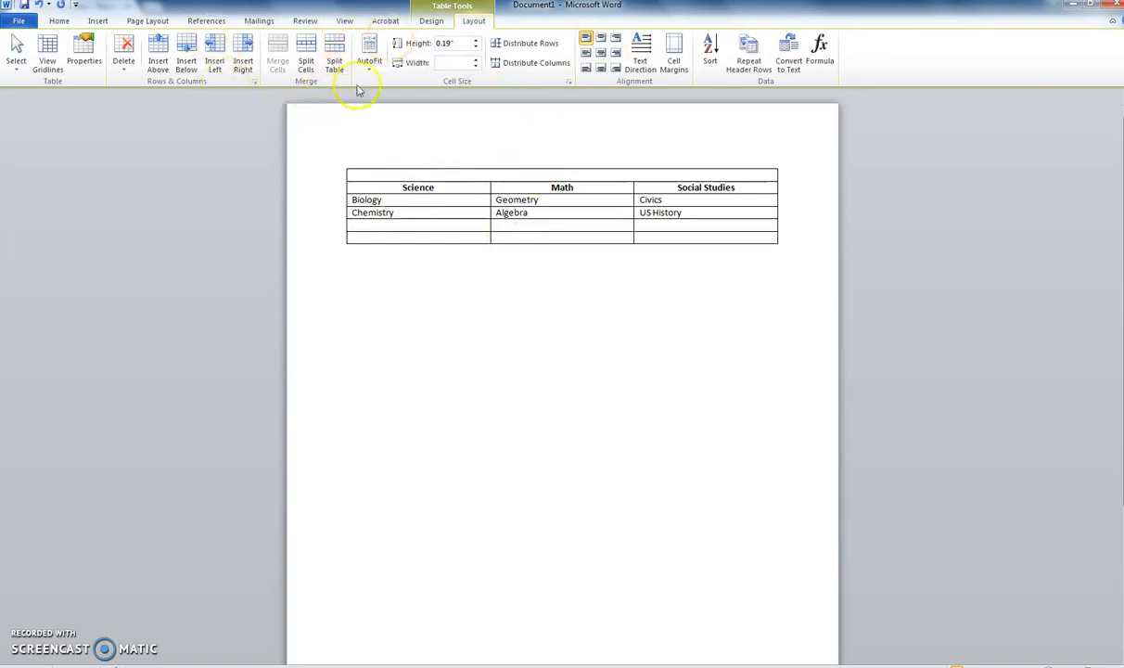
pyautogui.click(127, 57)
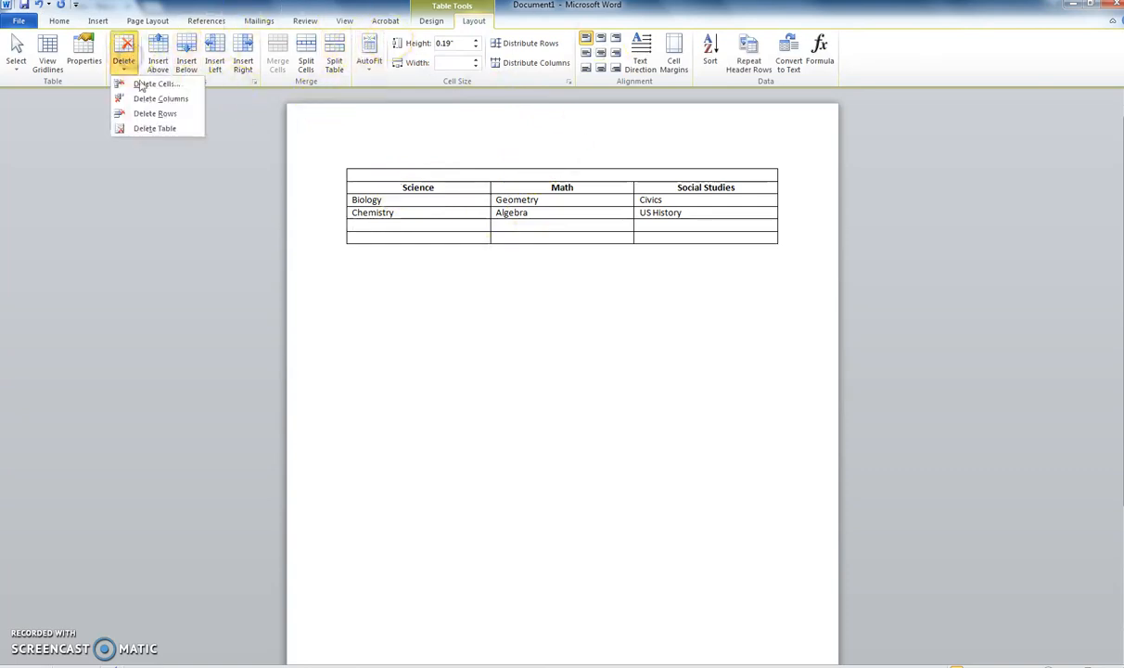
pyautogui.click(151, 112)
# Shade the Science, Math, Social Studies heading row with the standard light green color
pyautogui.moveTo(402, 176); pyautogui.dragTo(720, 174)
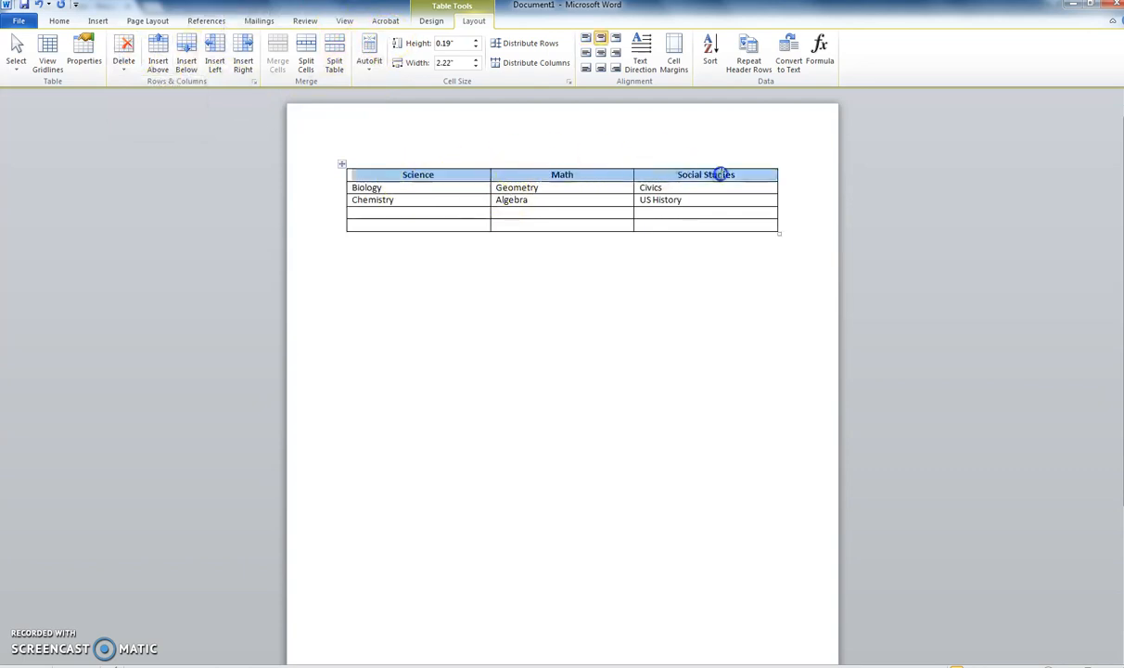
pyautogui.click(430, 22)
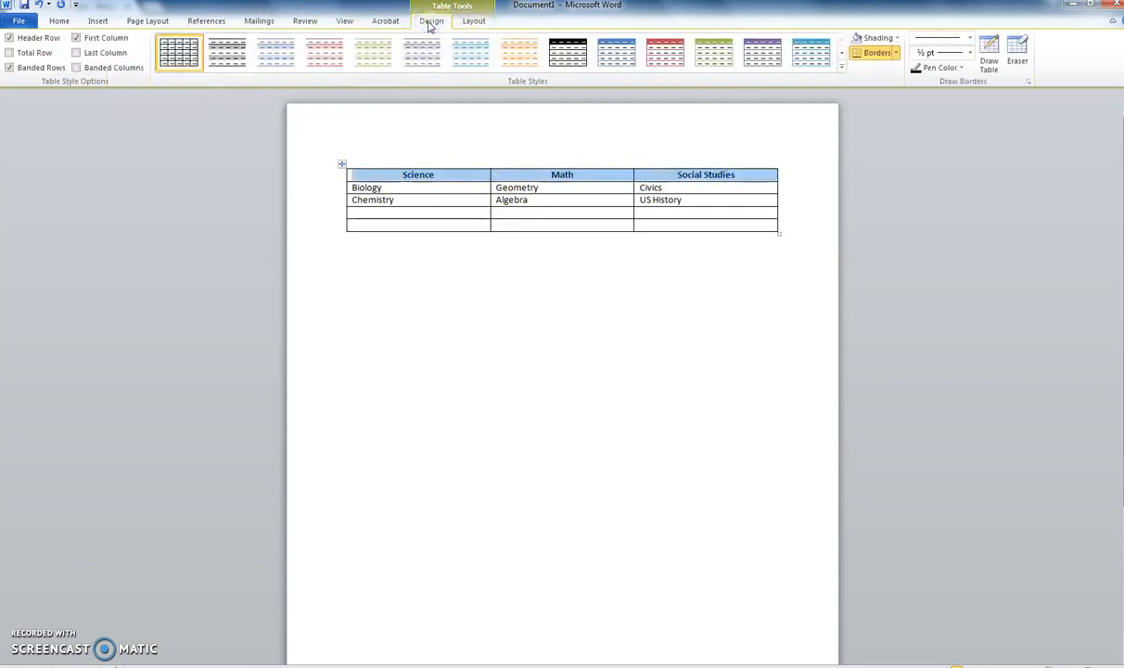
pyautogui.click(895, 38)
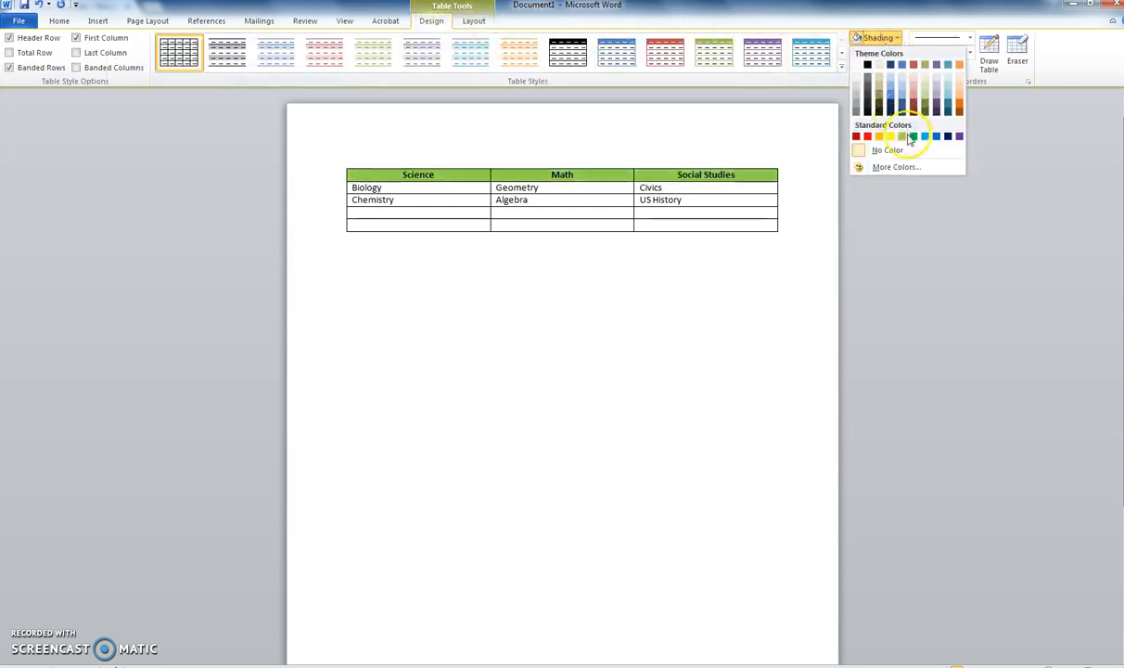
pyautogui.click(902, 138)
pyautogui.click(454, 192)
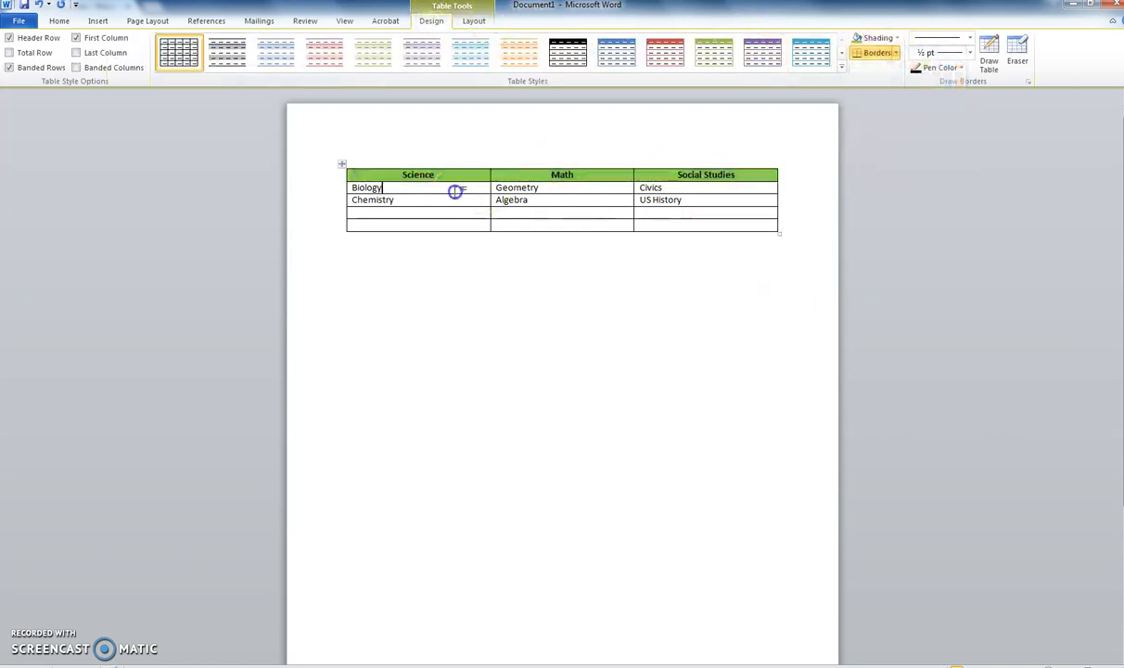
# Apply ½ pt double-line borders in standard orange to all cells of the heading row
pyautogui.moveTo(384, 170); pyautogui.dragTo(768, 175)
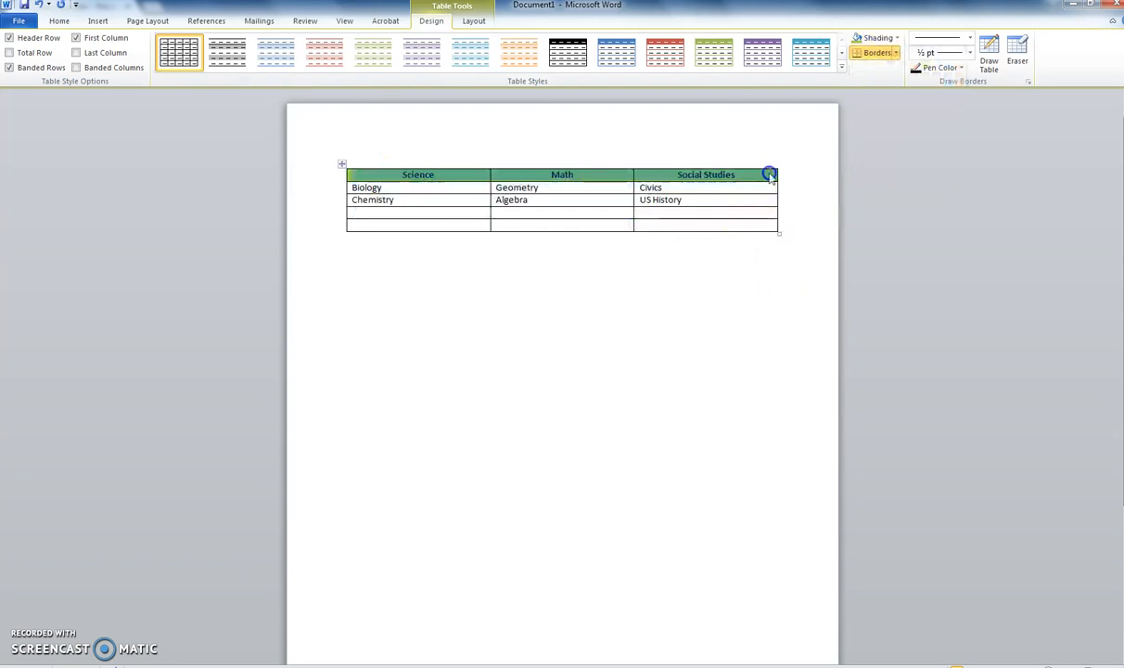
pyautogui.click(895, 53)
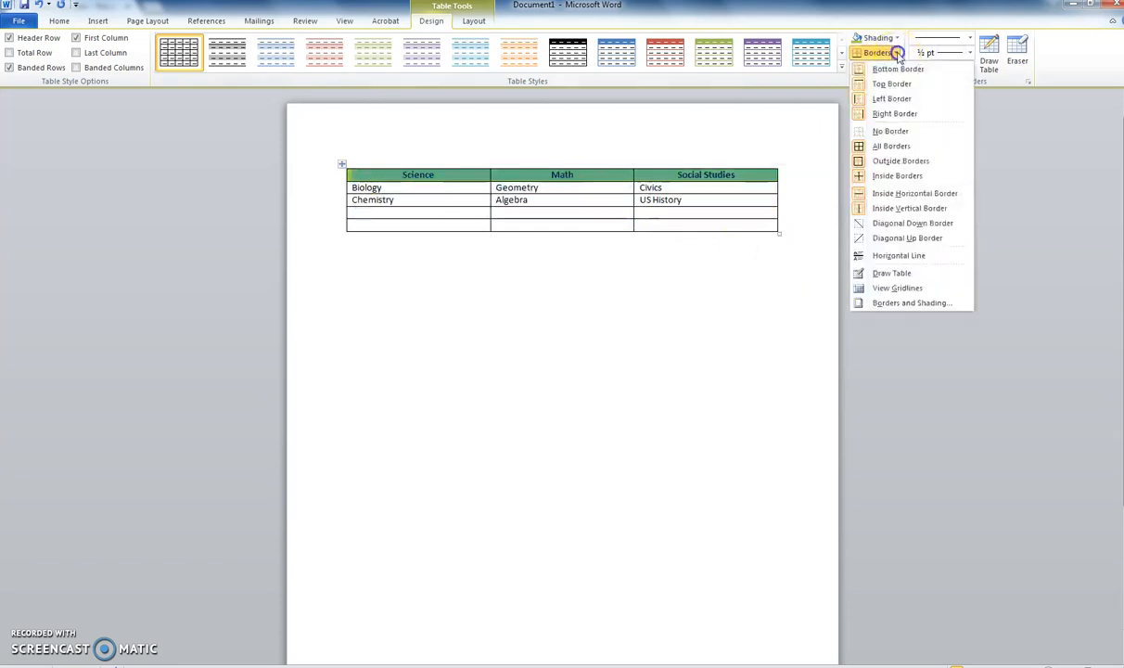
pyautogui.click(904, 302)
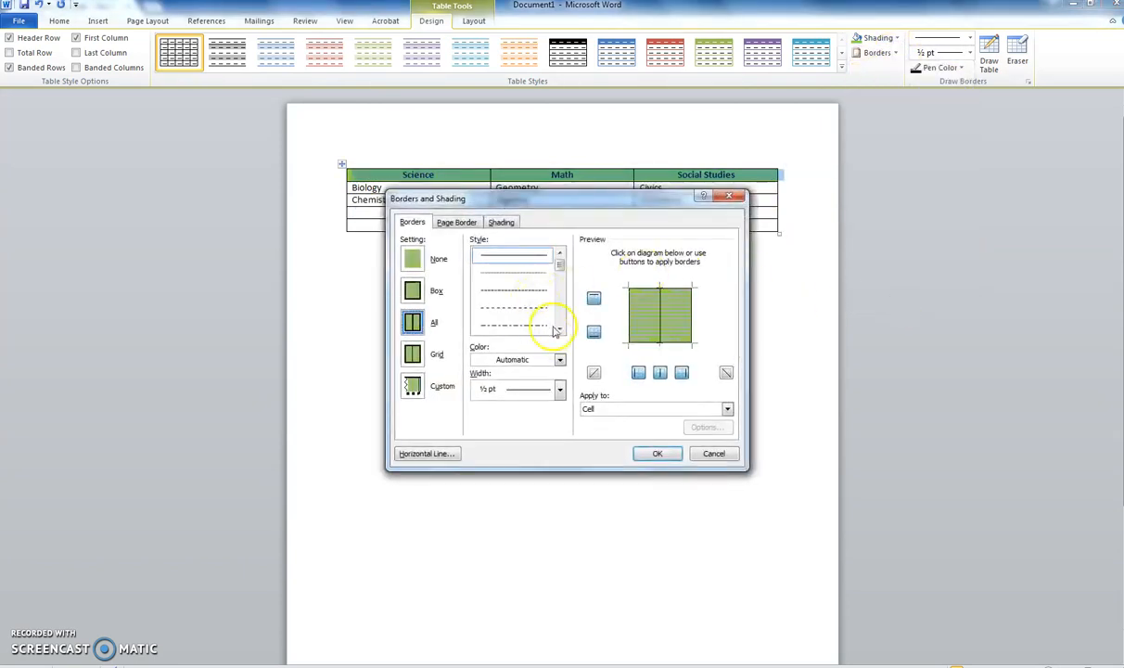
pyautogui.moveTo(559, 261); pyautogui.dragTo(561, 284)
pyautogui.click(516, 273)
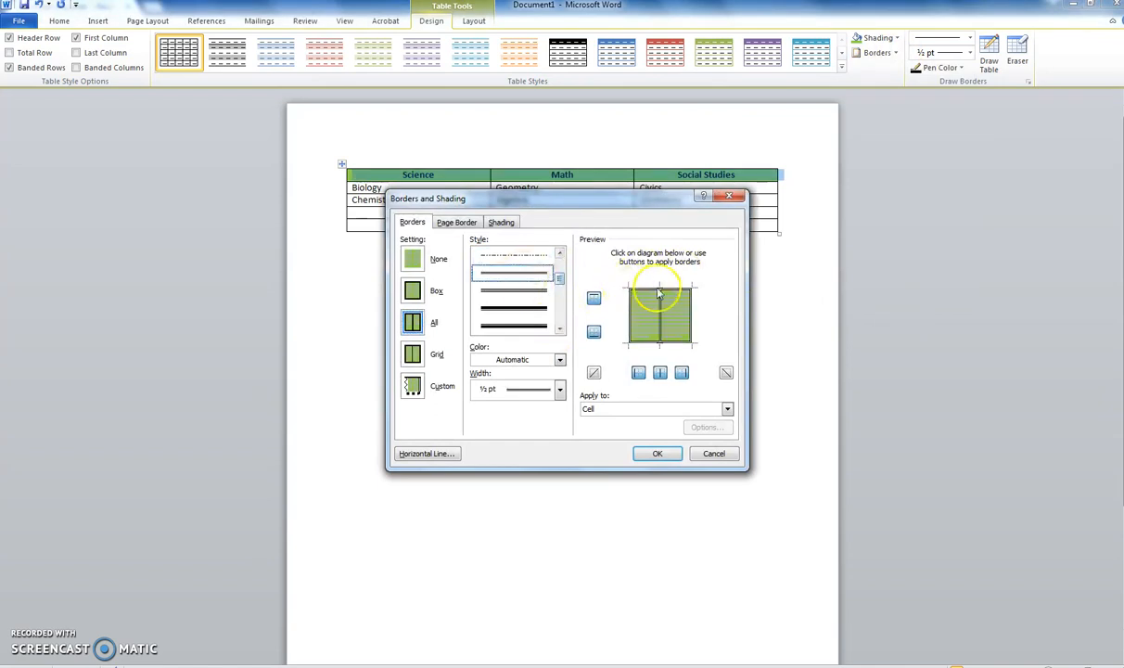
pyautogui.click(559, 360)
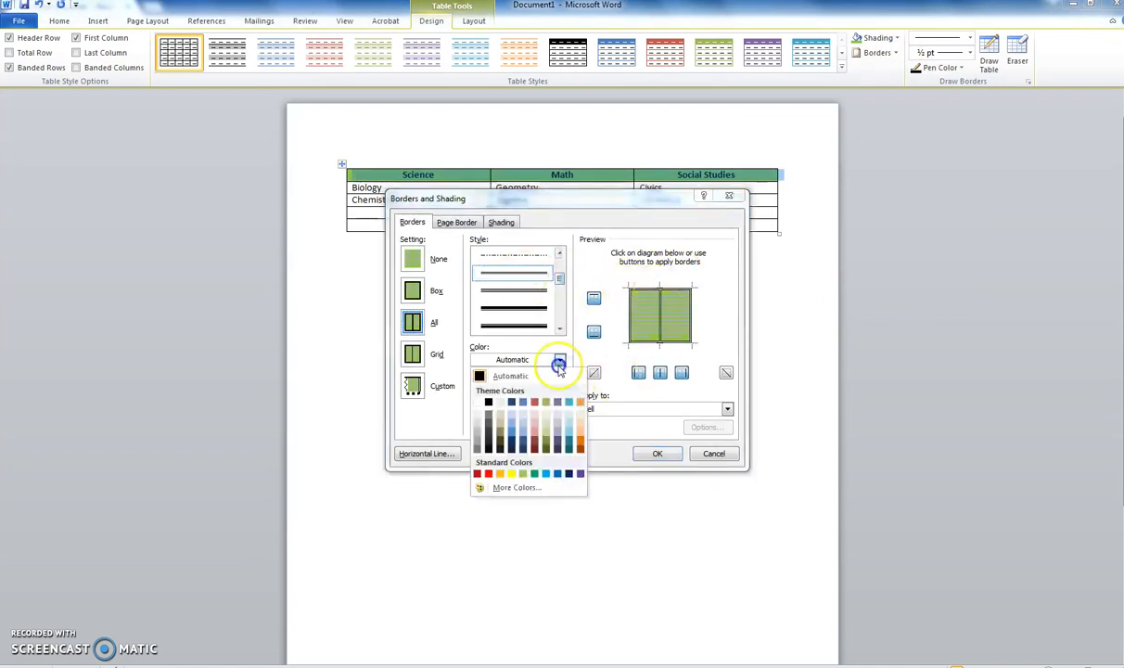
pyautogui.click(500, 473)
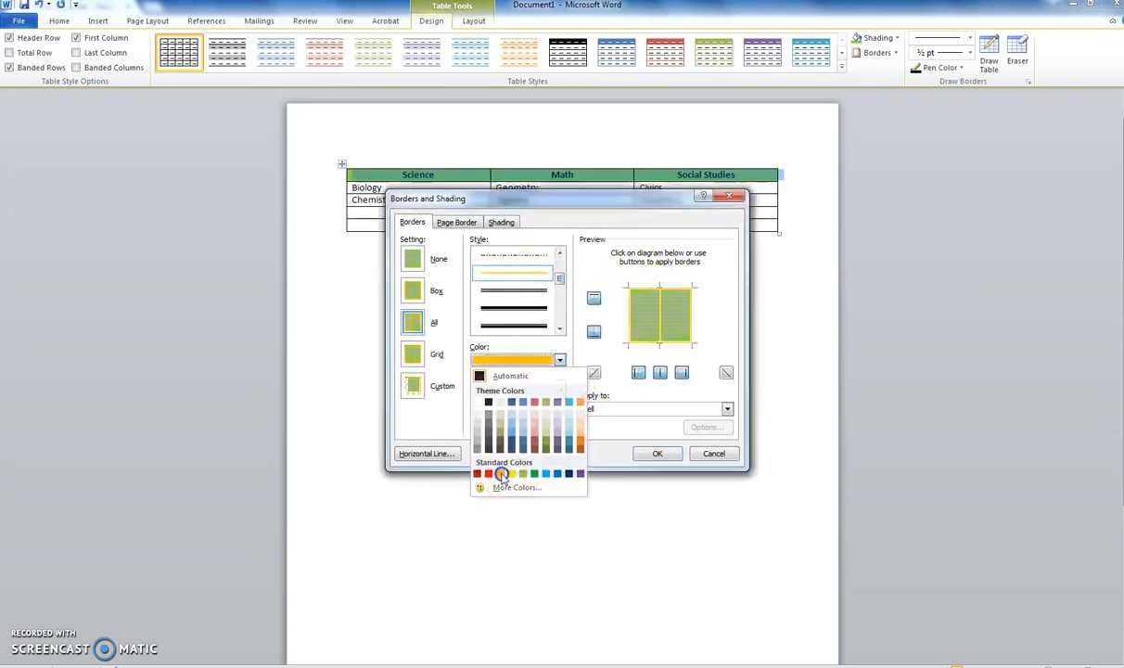
pyautogui.click(658, 453)
pyautogui.click(583, 422)
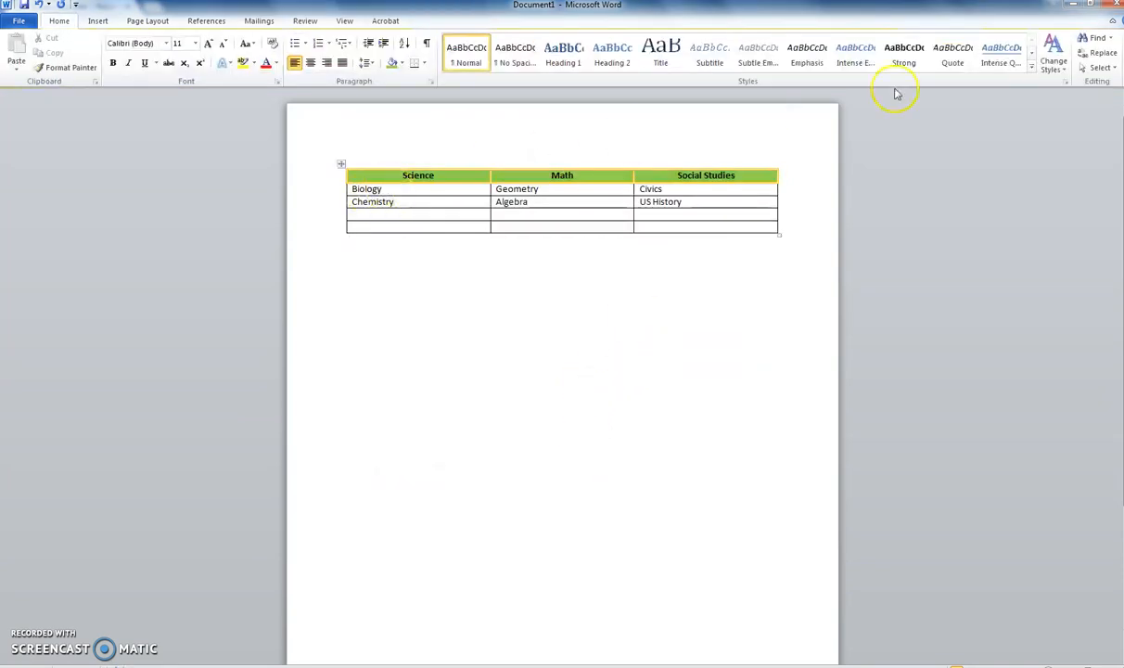
pyautogui.click(474, 175)
pyautogui.click(458, 21)
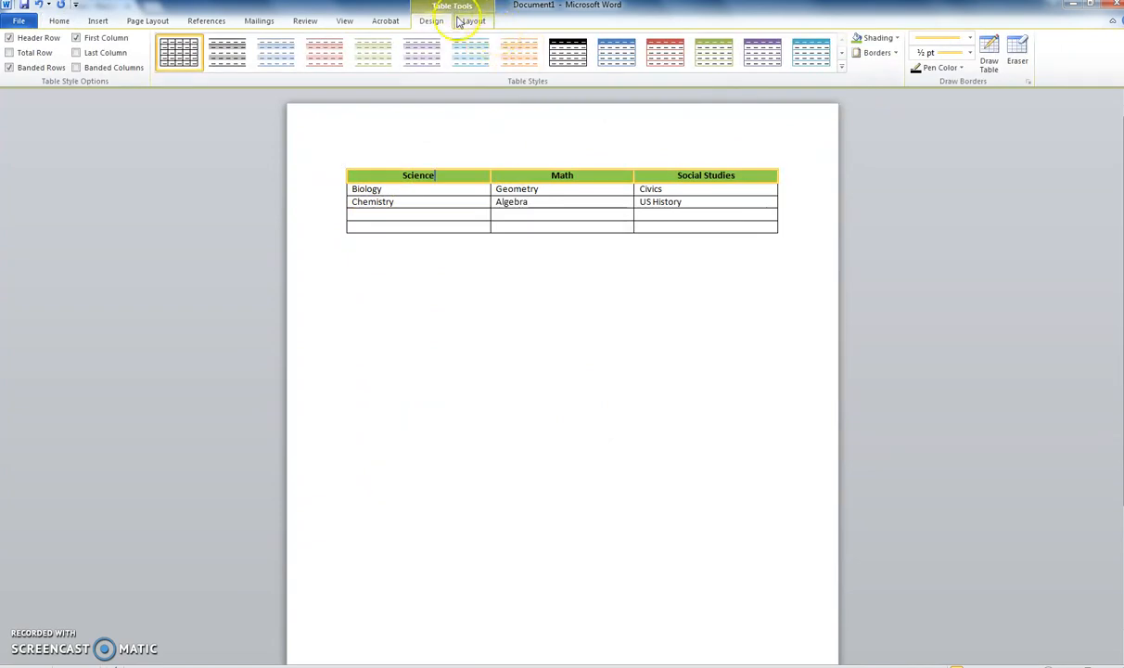
pyautogui.click(896, 39)
pyautogui.click(896, 53)
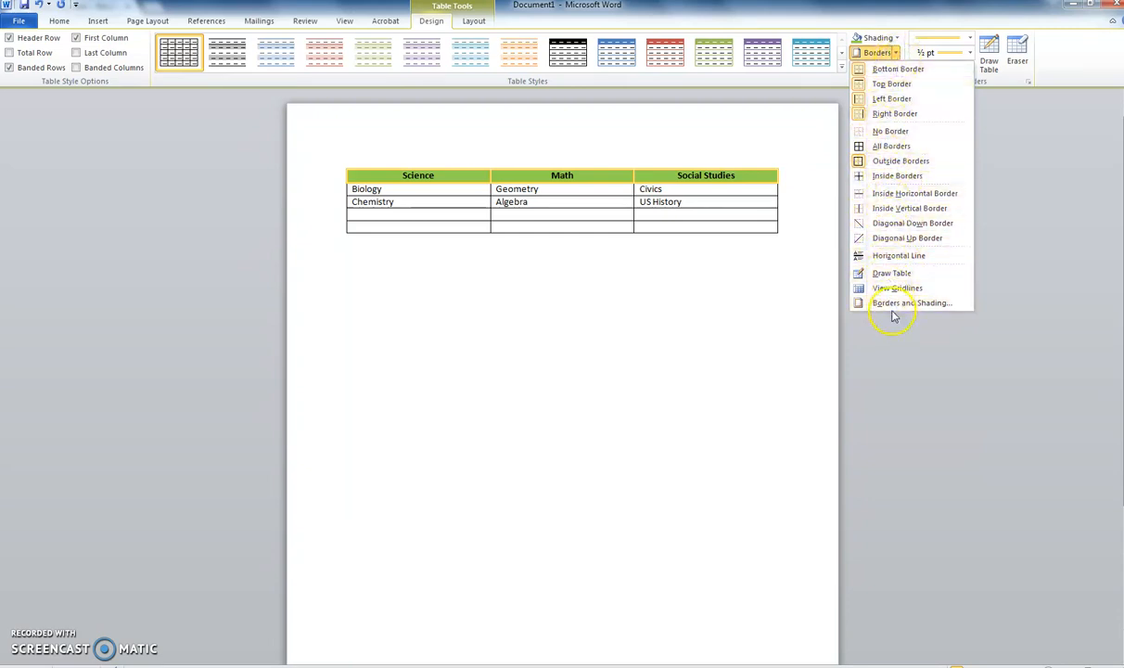
pyautogui.click(763, 315)
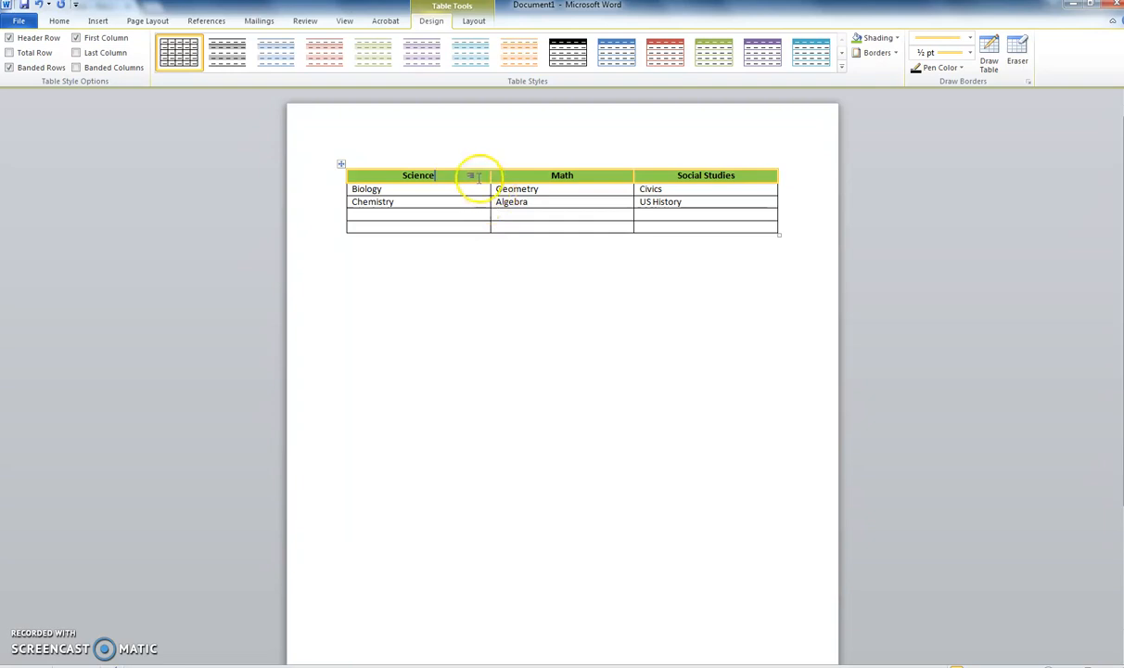
# Apply a built-in green grid table style to the whole subjects table
pyautogui.moveTo(477, 176); pyautogui.dragTo(683, 223)
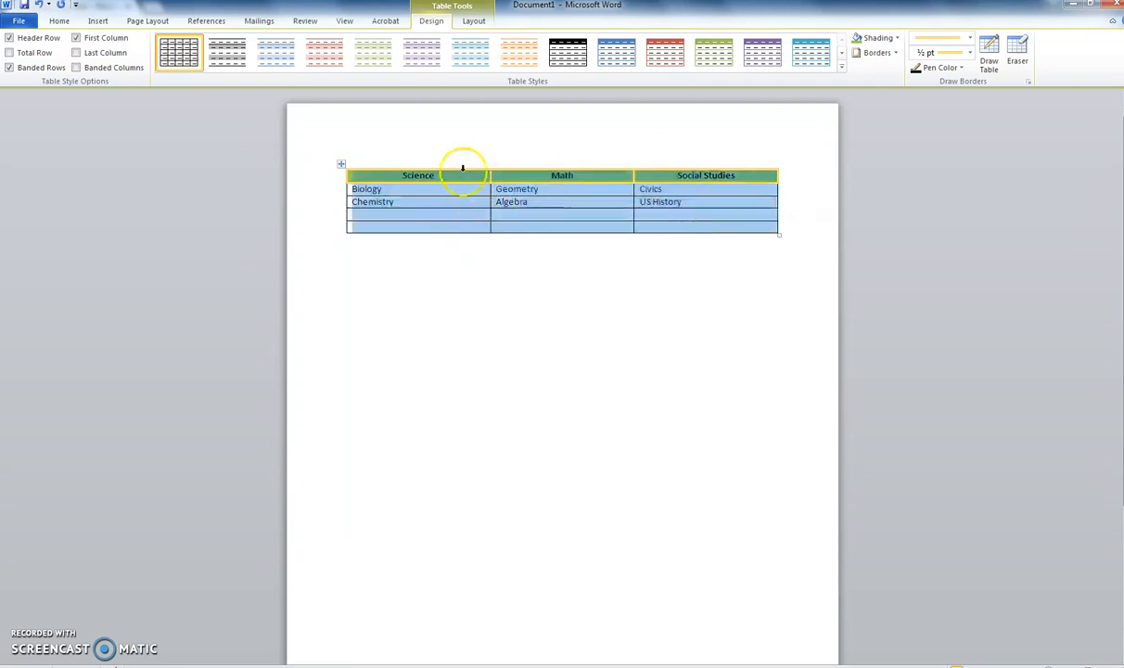
pyautogui.click(841, 70)
pyautogui.click(321, 262)
pyautogui.click(620, 372)
# Restyle the whole table with the aqua built-in style that has a filled header row, filled first column and banded rows
pyautogui.moveTo(402, 174); pyautogui.dragTo(697, 224)
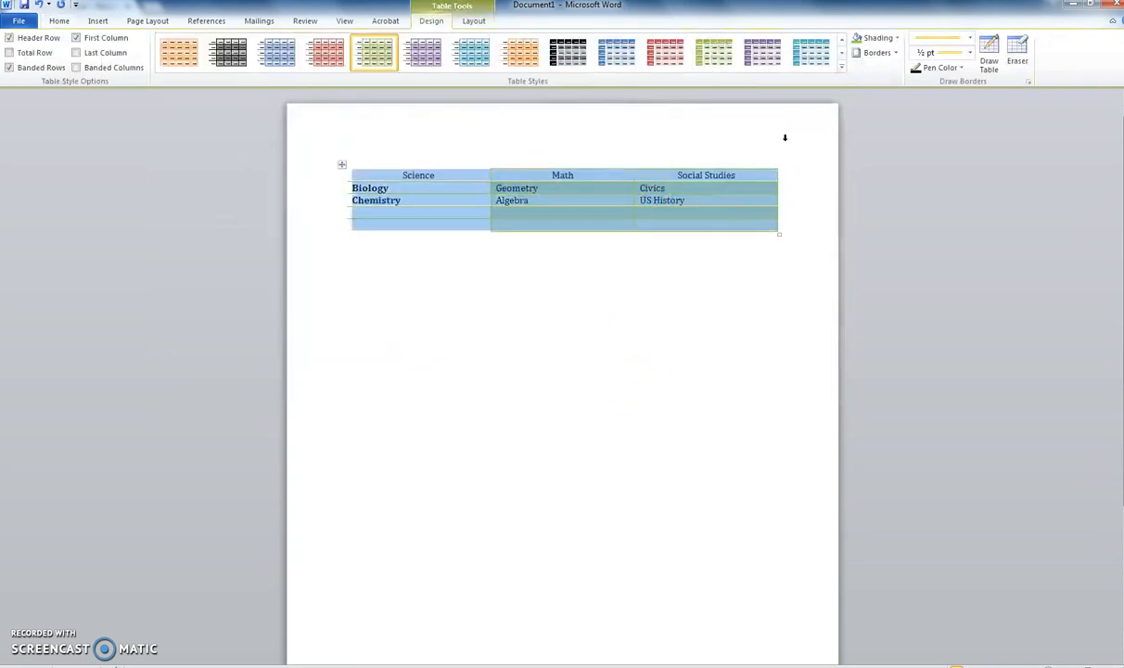
pyautogui.click(810, 51)
pyautogui.click(806, 289)
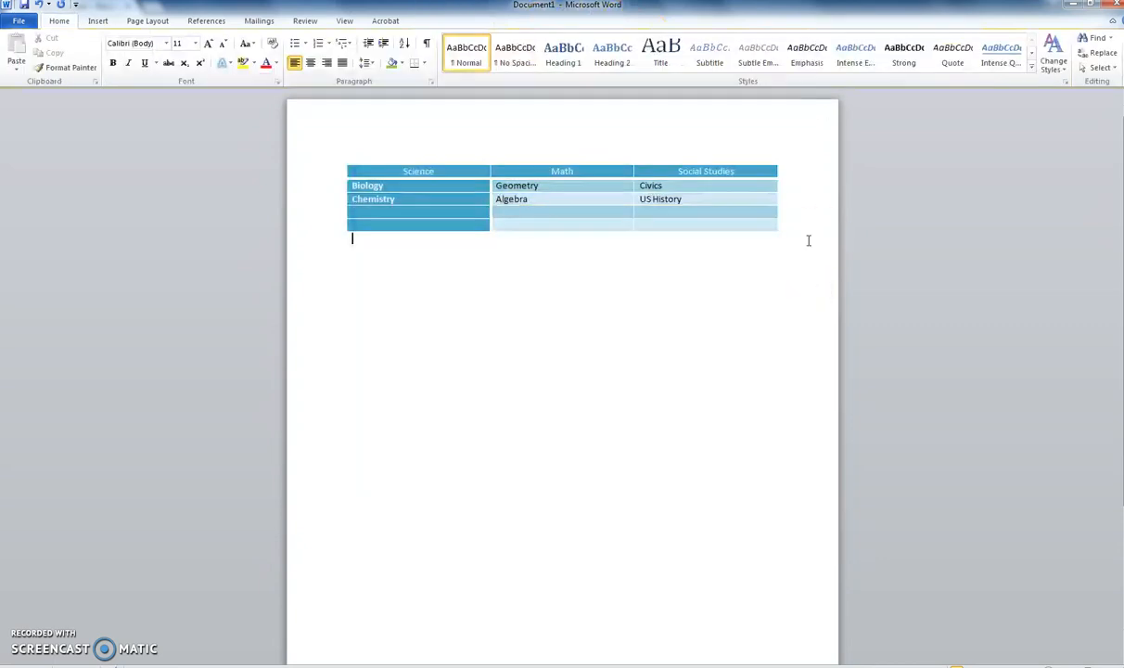
# Restyle the whole subjects table with the black built-in grid style that has grey banded rows
pyautogui.moveTo(488, 176); pyautogui.dragTo(723, 223)
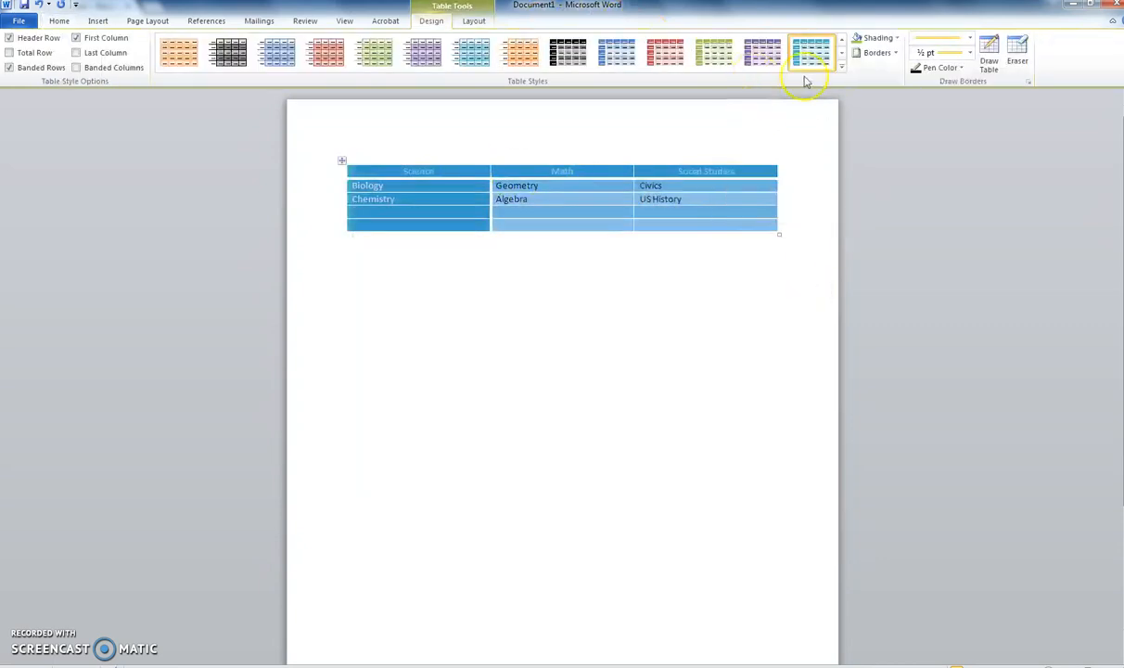
pyautogui.click(841, 67)
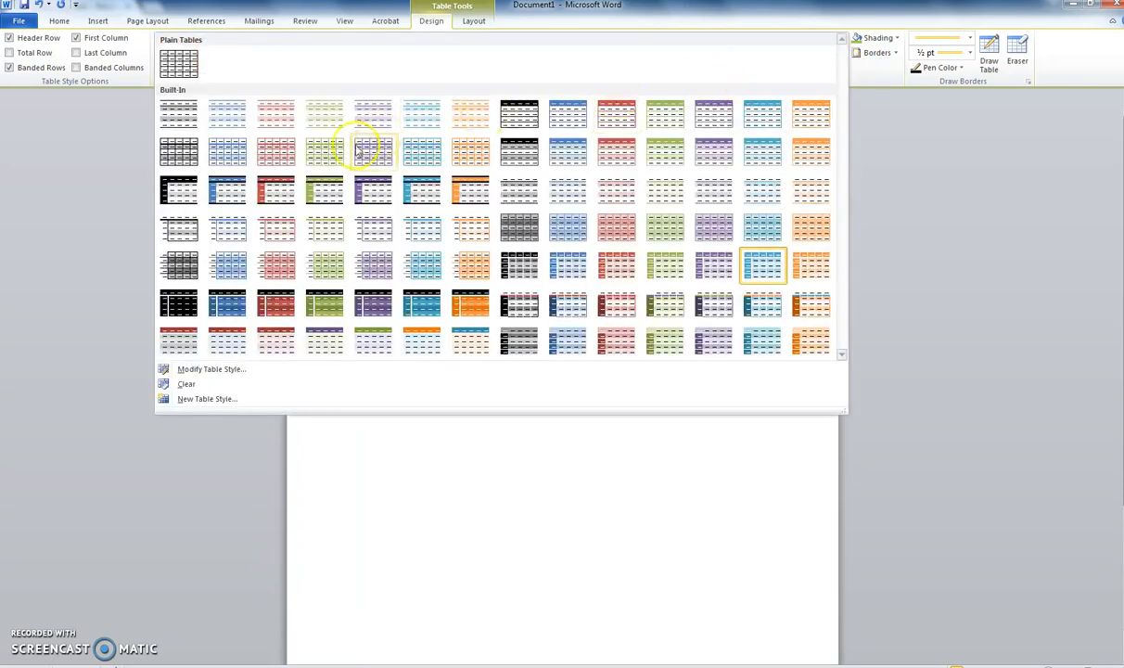
pyautogui.click(177, 149)
pyautogui.click(575, 263)
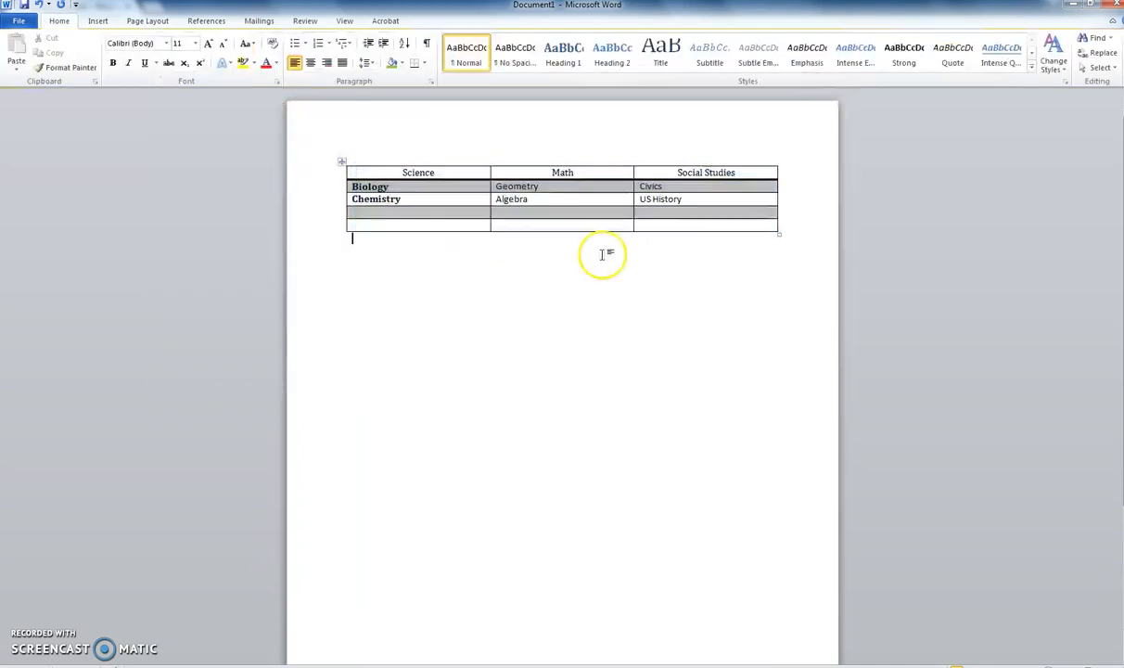
# Select the table's Biology row as a whole and extend the selection to the entire table
pyautogui.click(447, 173)
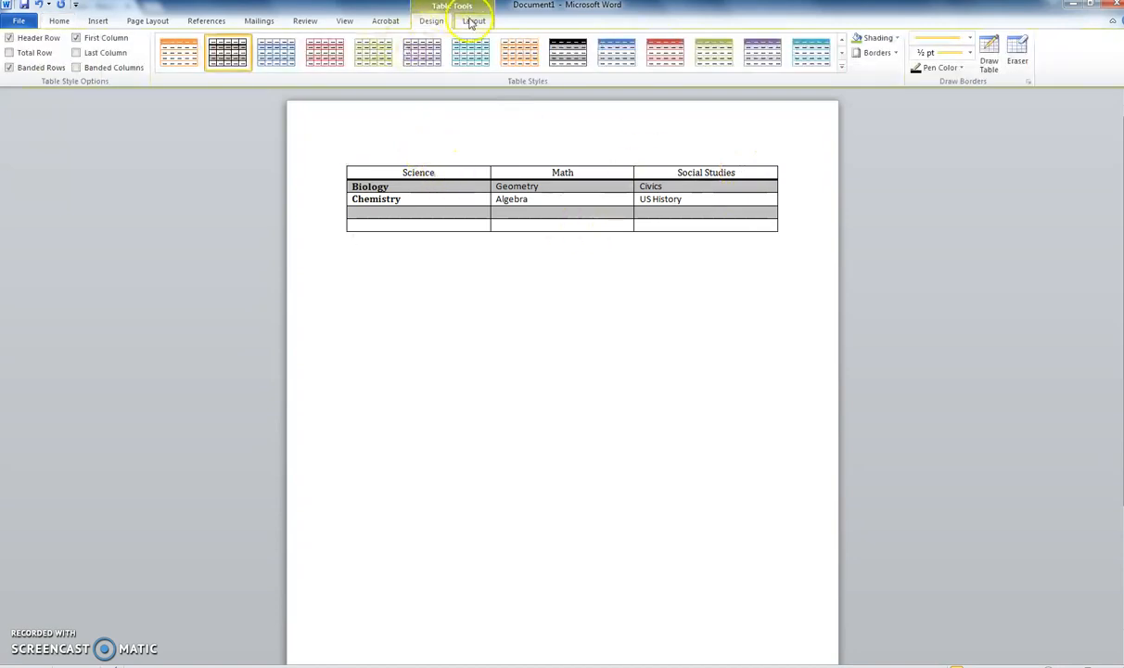
pyautogui.click(413, 199)
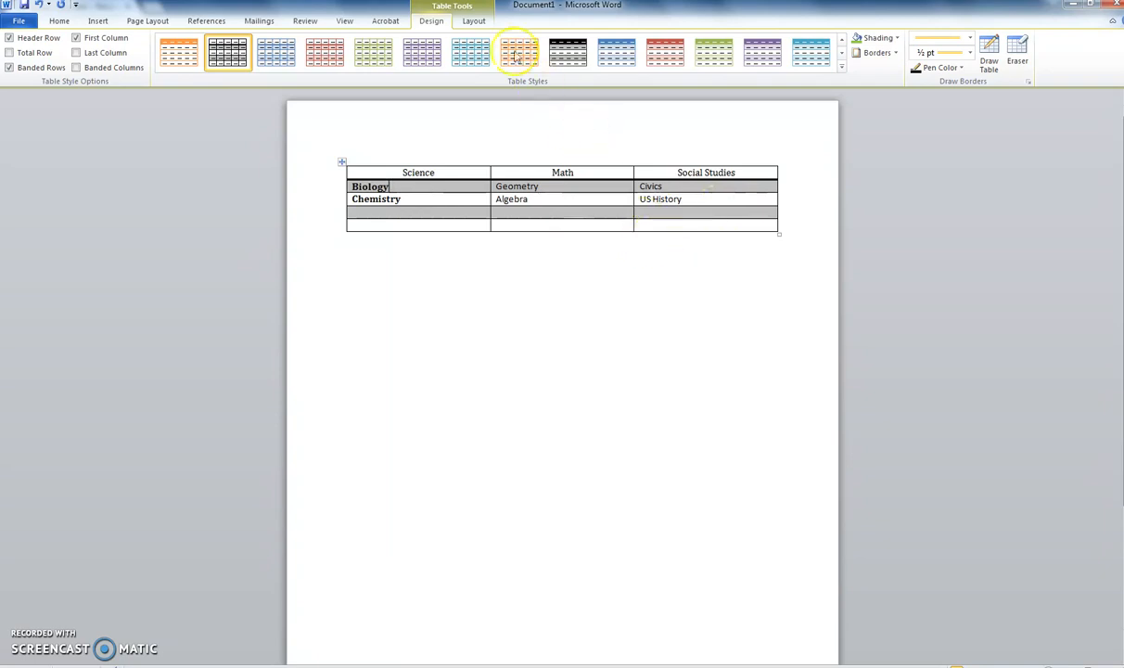
pyautogui.click(475, 23)
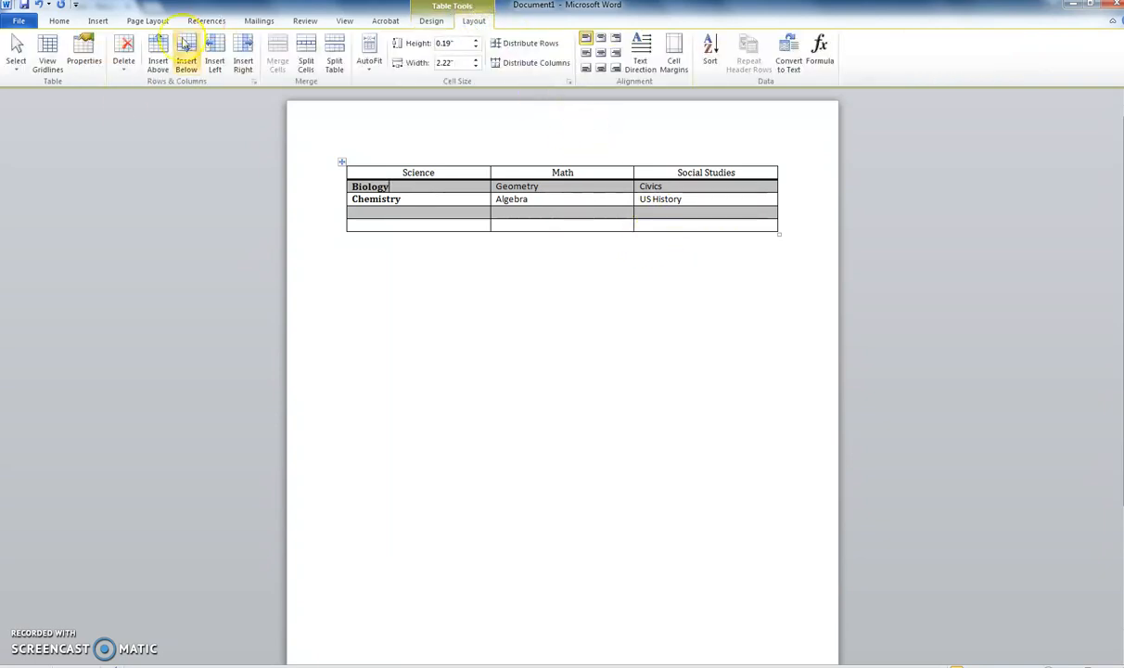
pyautogui.click(16, 58)
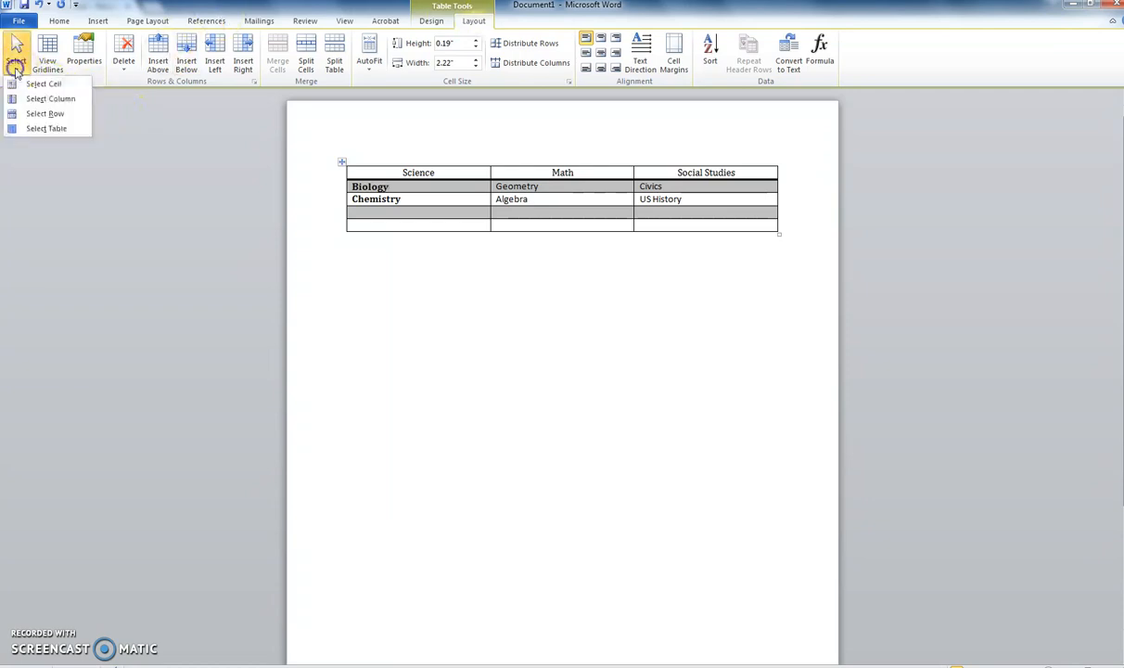
pyautogui.click(49, 115)
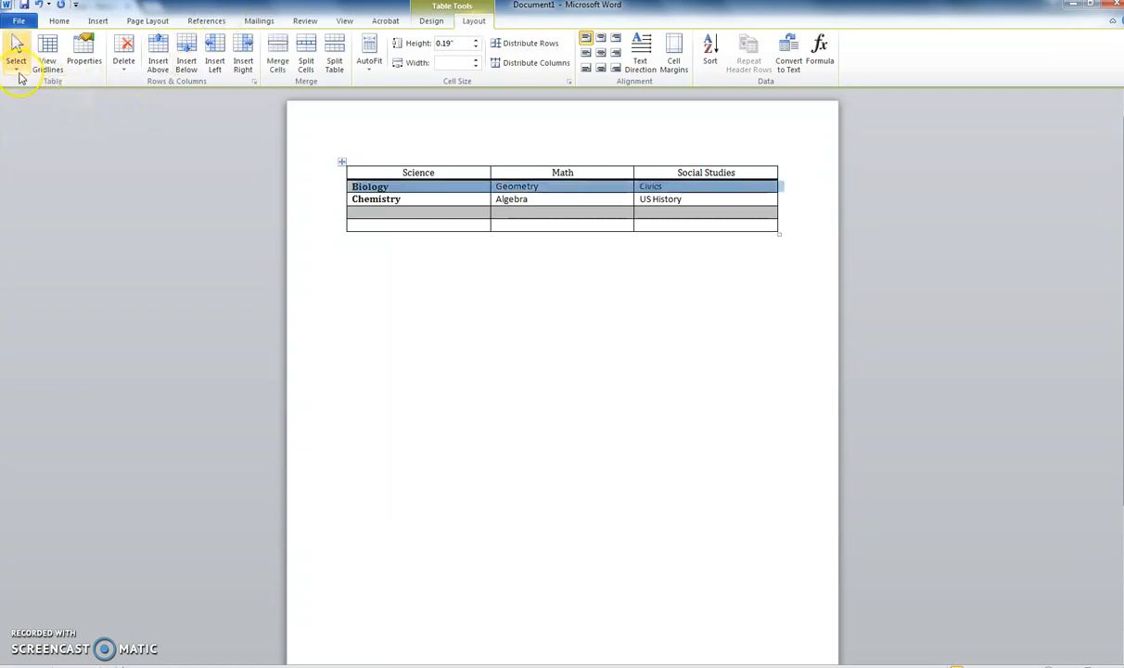
pyautogui.click(16, 65)
pyautogui.click(44, 129)
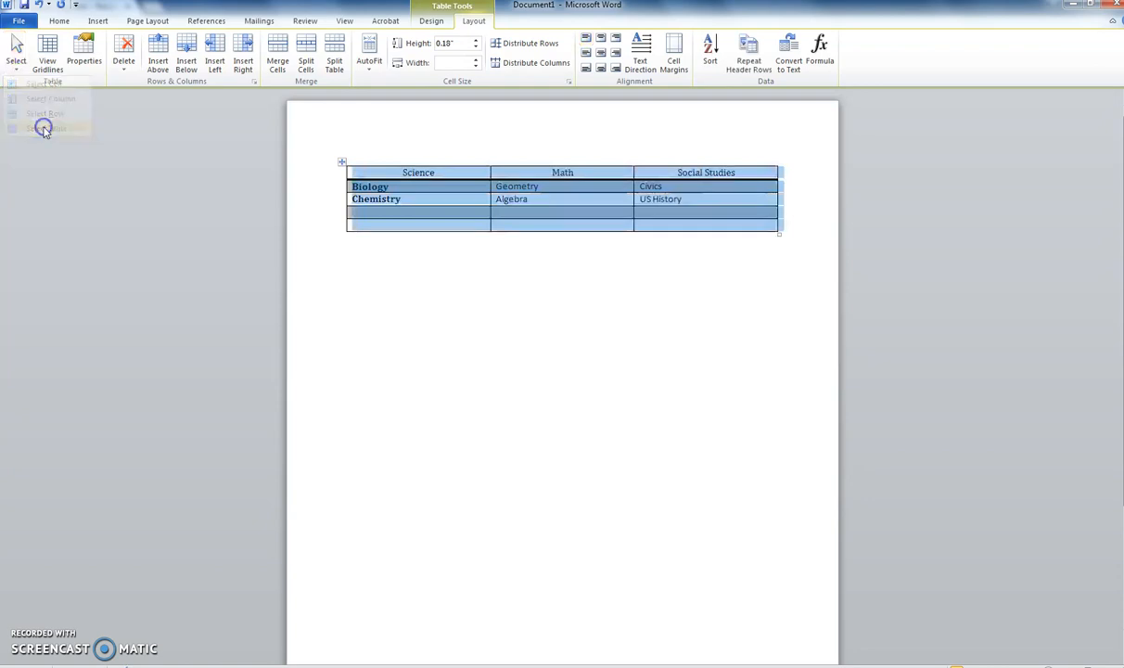
pyautogui.click(18, 67)
pyautogui.click(32, 84)
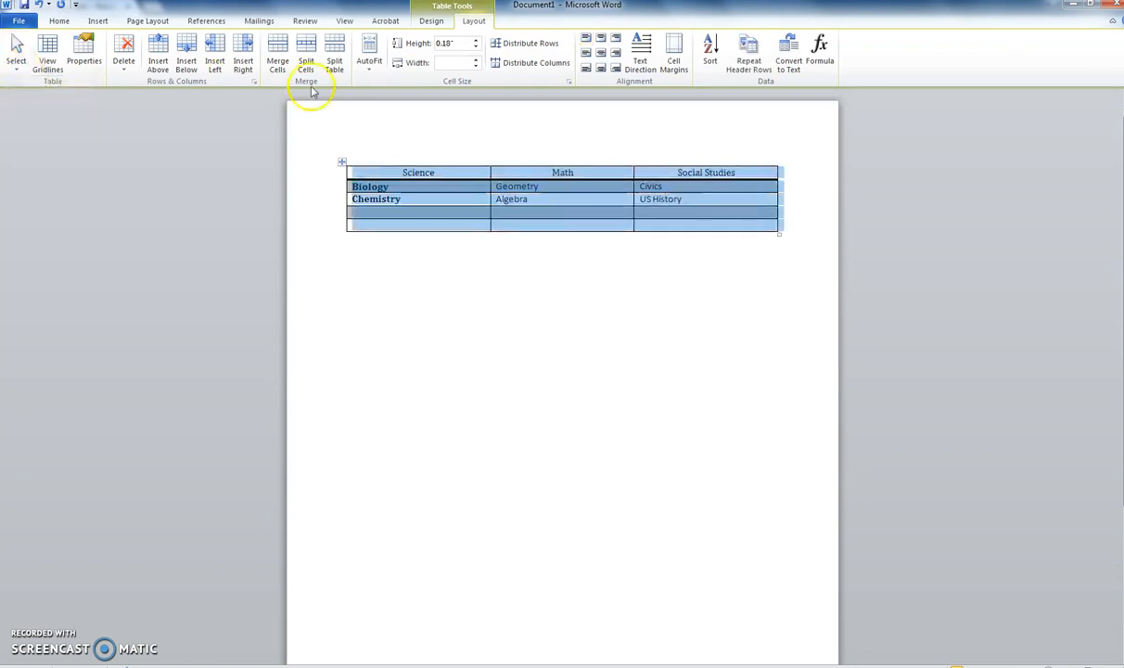
# Append three empty rows to the end of the subjects table
pyautogui.click(456, 214)
pyautogui.click(554, 183)
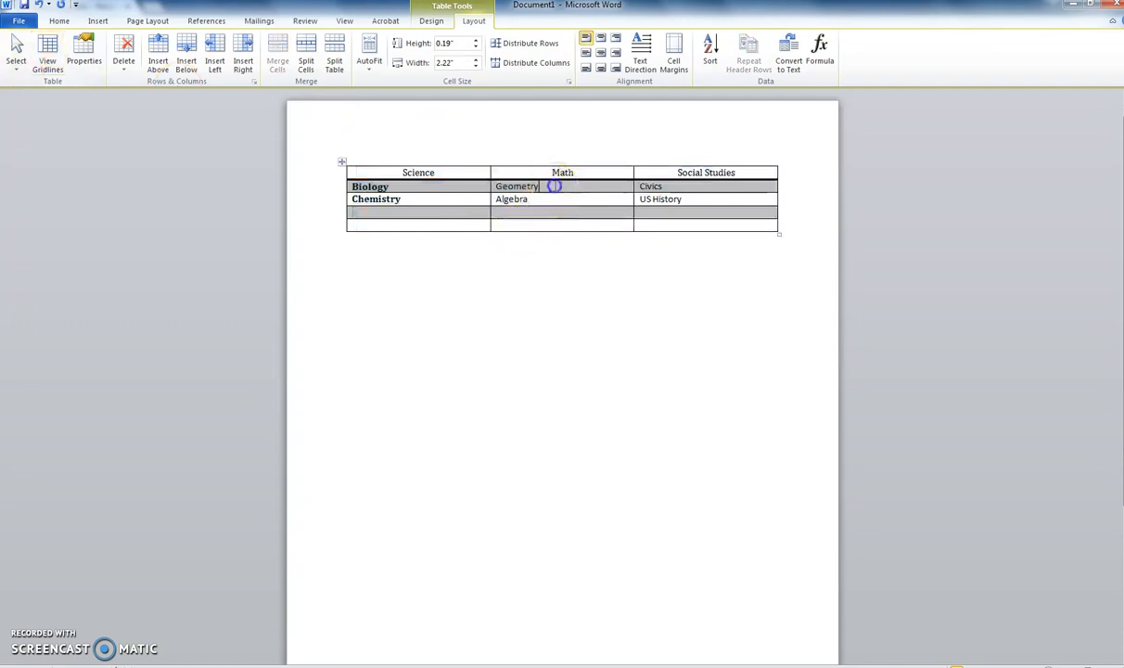
pyautogui.click(672, 223)
pyautogui.press('Tab')
pyautogui.press('Tab')
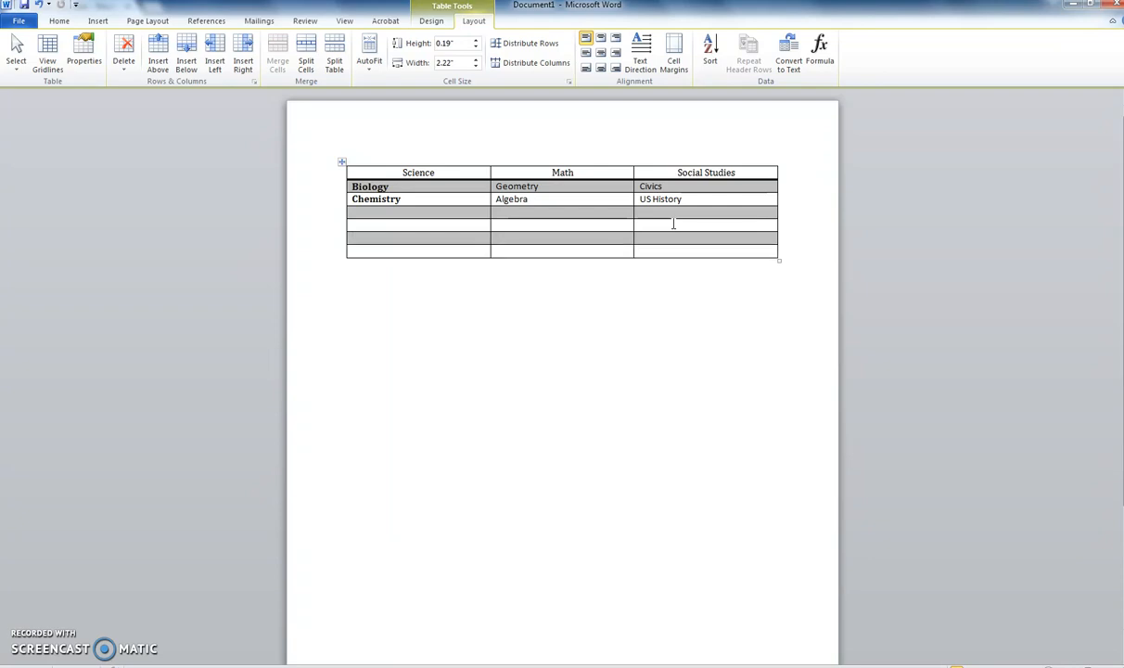
pyautogui.press('Tab')
pyautogui.press('Tab')
# Enter "Earth Science" in the Science column cell directly below Chemistry
pyautogui.click(419, 250)
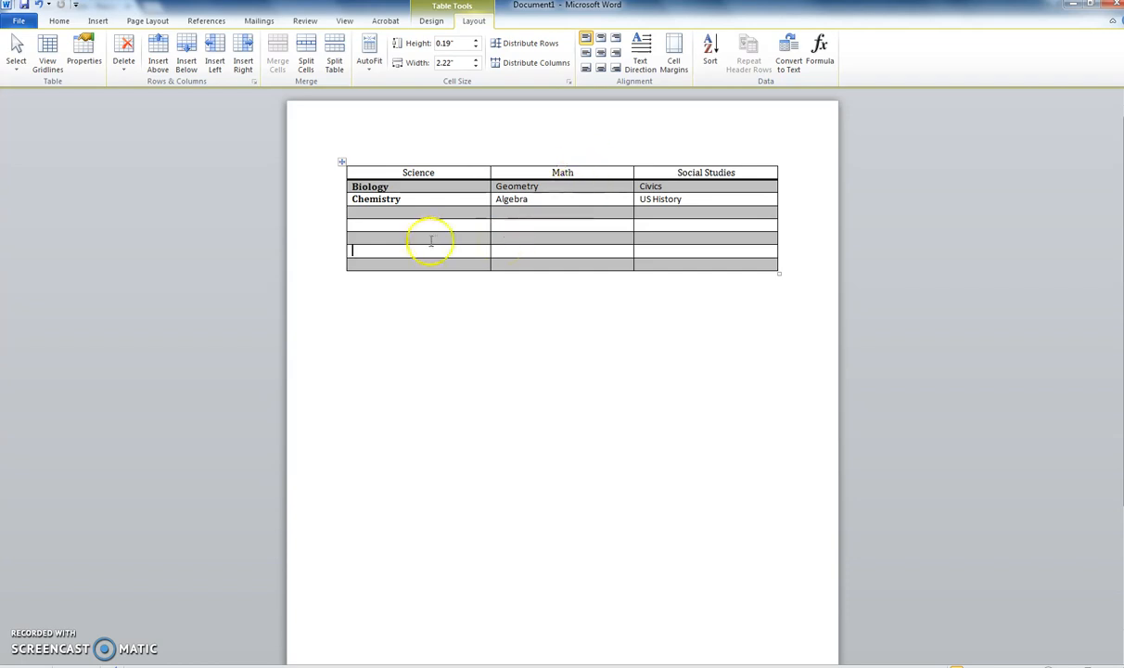
pyautogui.click(396, 214)
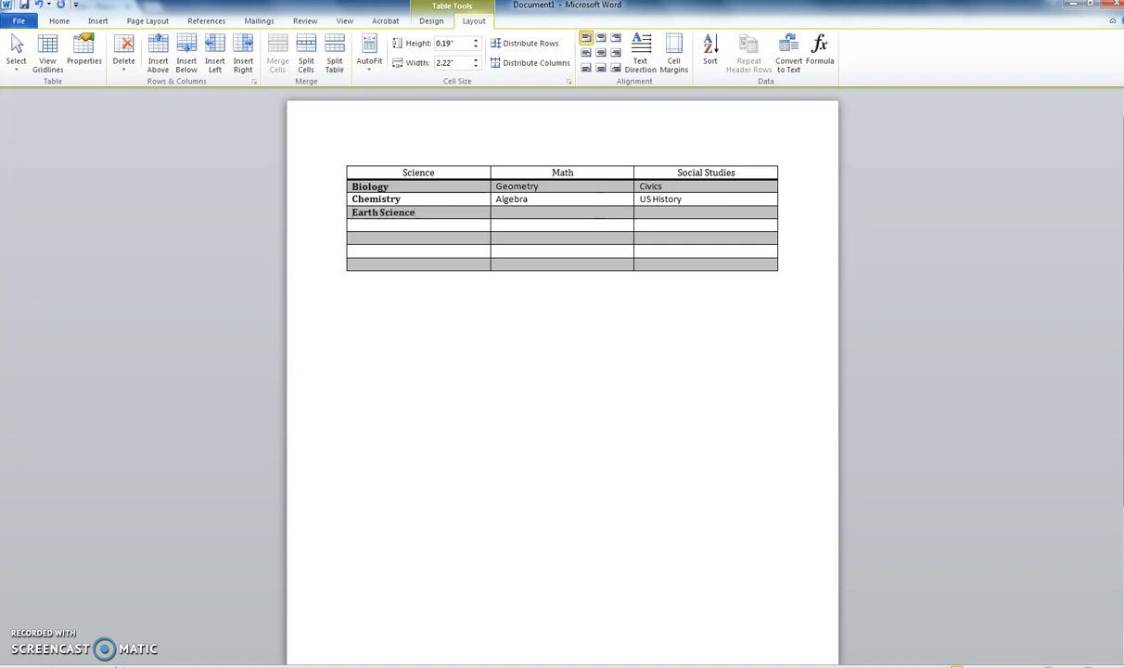
# Sort the table by the Science column as text in ascending order, with the first row as header
pyautogui.click(417, 212)
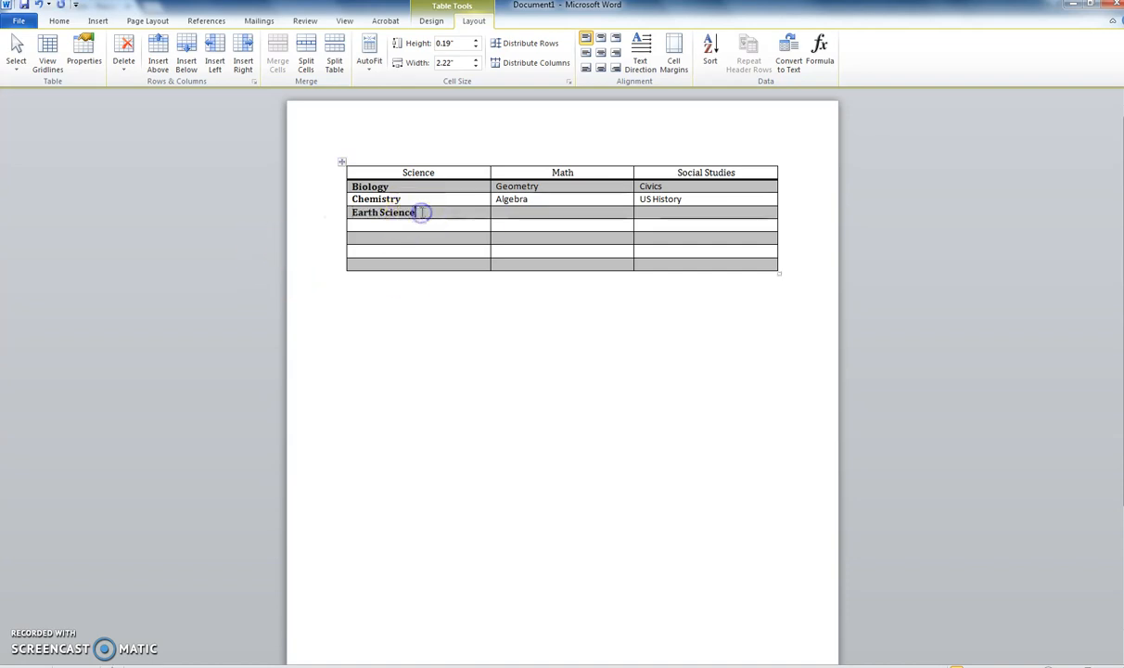
pyautogui.click(713, 54)
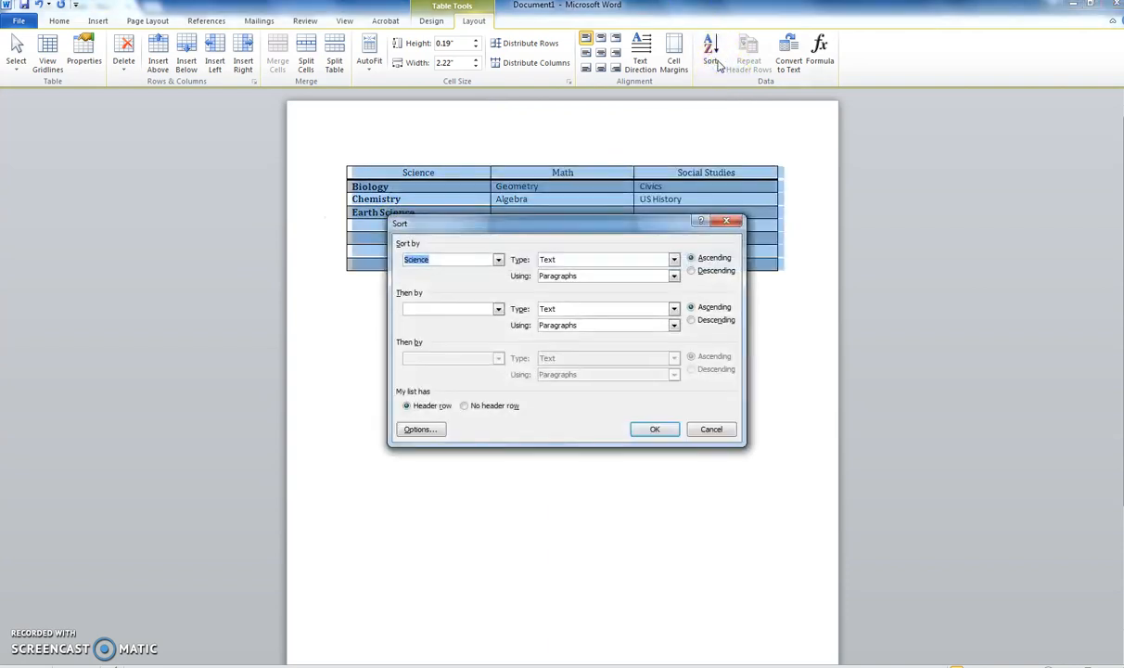
pyautogui.click(660, 431)
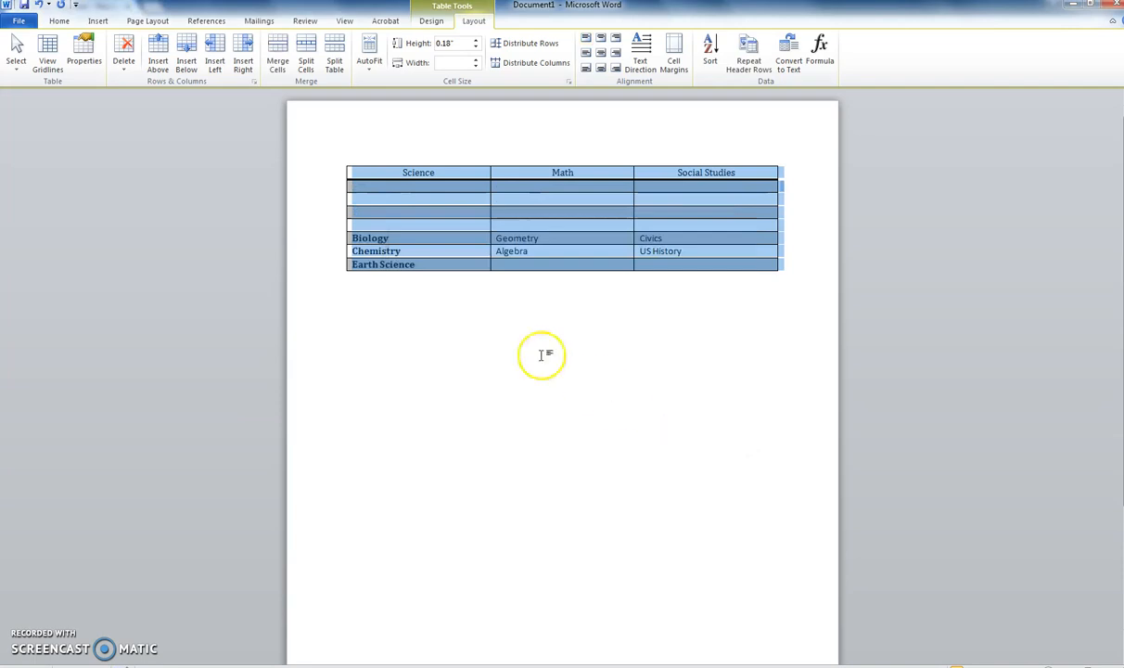
pyautogui.click(411, 240)
pyautogui.click(431, 264)
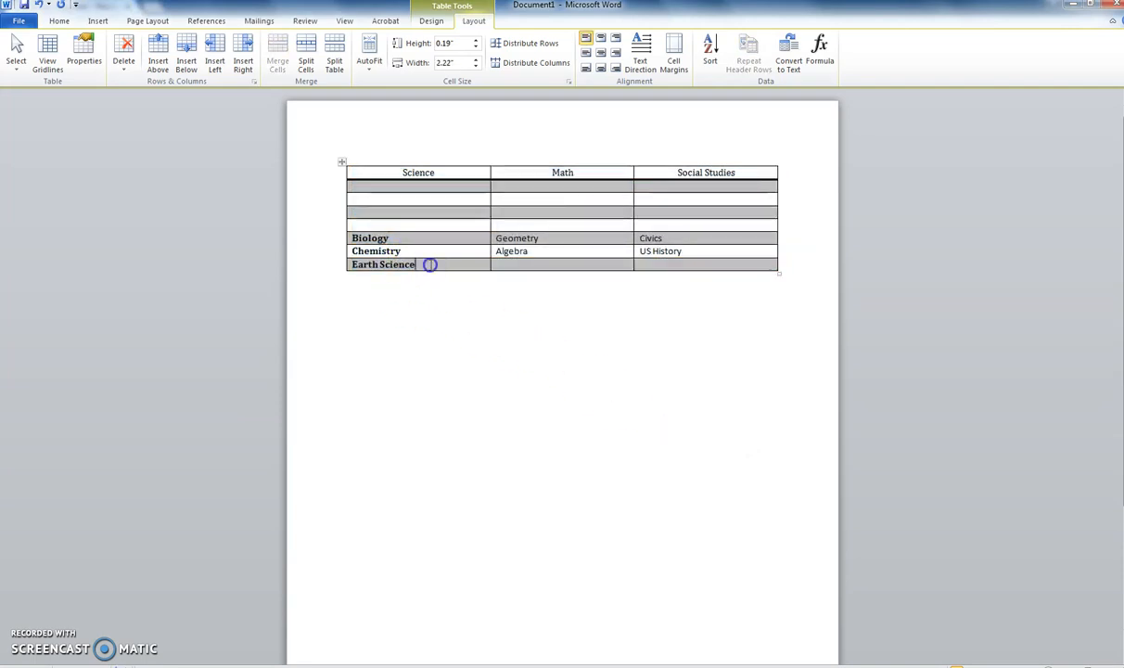
# Move the Chemistry and Earth Science entries into the two empty Science cells directly above Biology
pyautogui.moveTo(431, 265); pyautogui.dragTo(356, 224)
pyautogui.moveTo(408, 257); pyautogui.dragTo(362, 212)
pyautogui.click(360, 196)
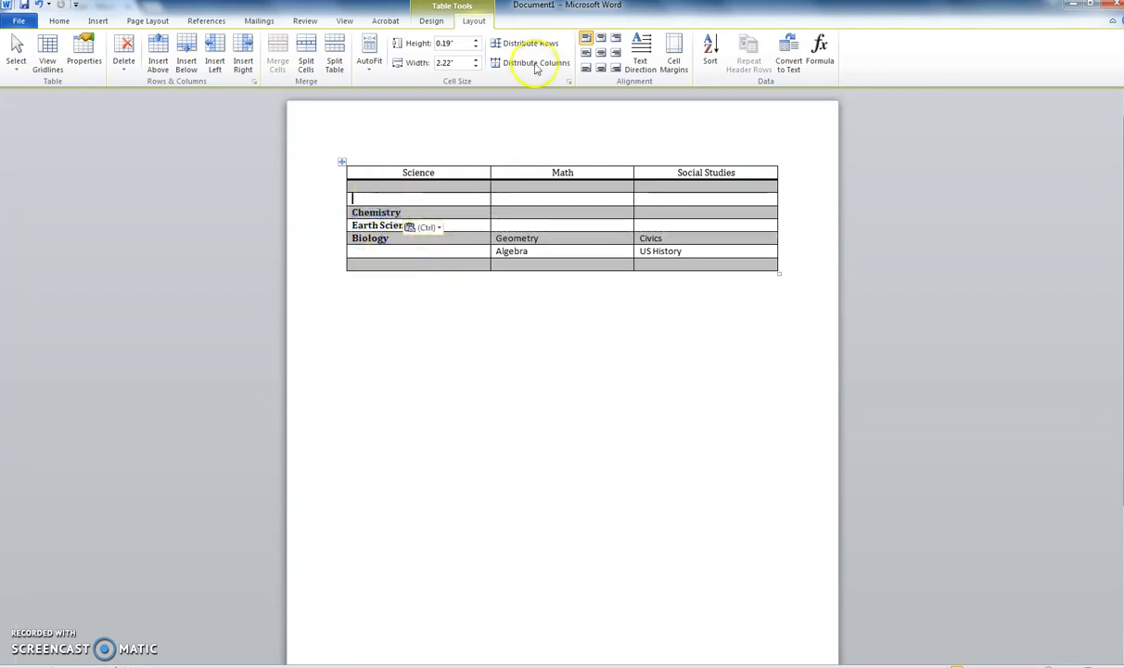
# Sort the rearranged table again by Science, ascending text order, keeping the header row in place
pyautogui.click(710, 54)
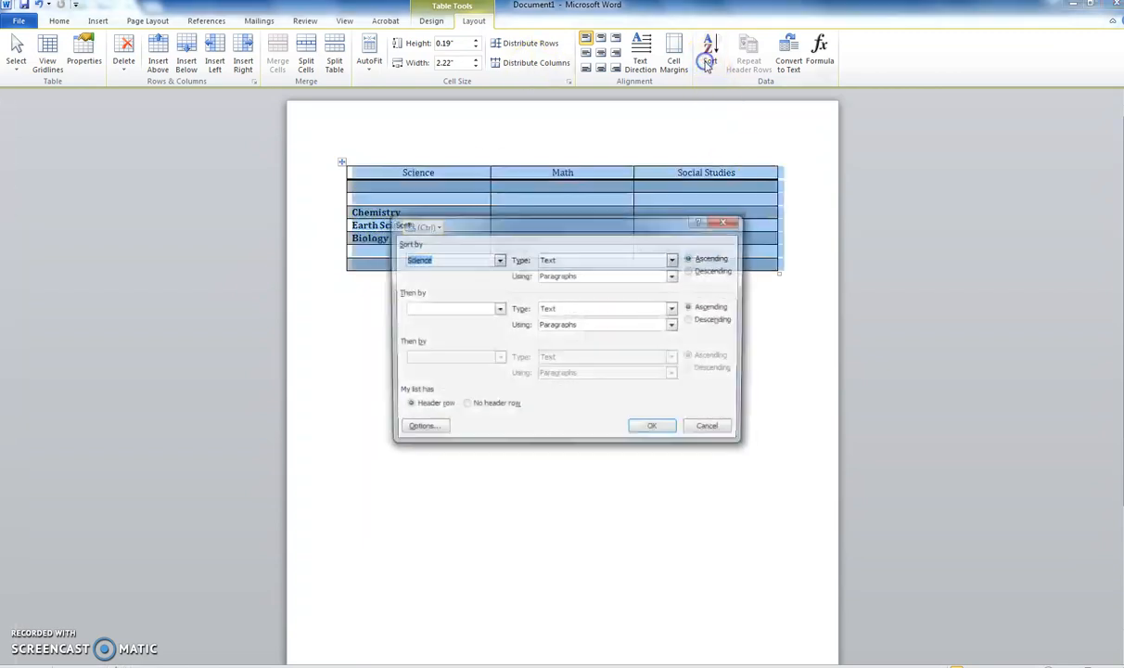
pyautogui.click(652, 427)
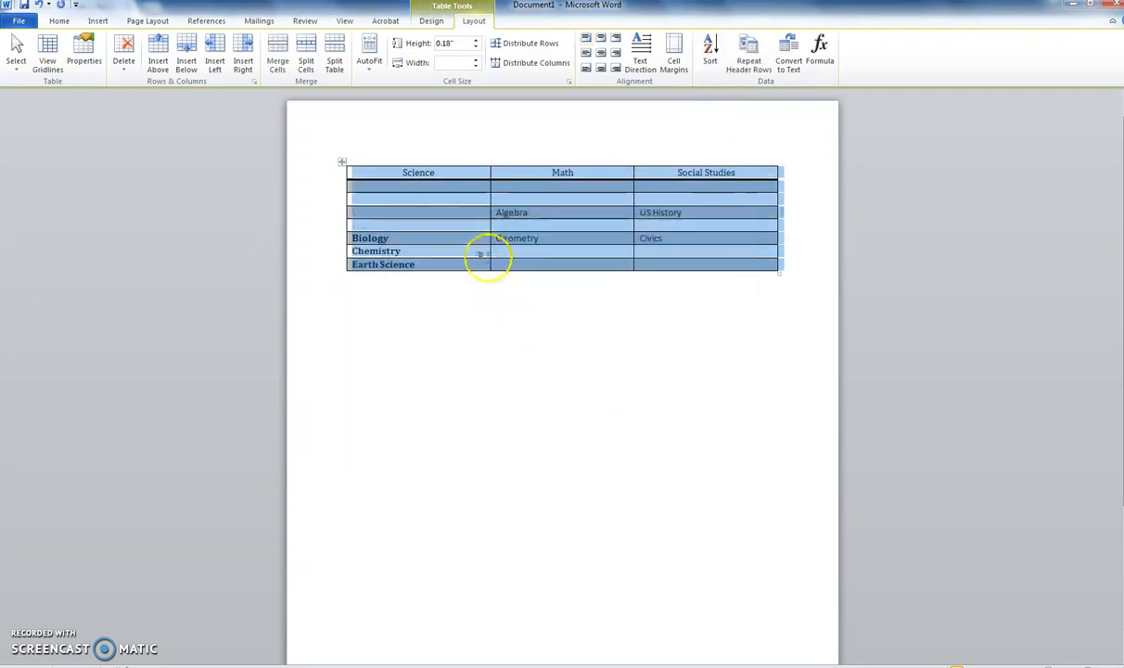
pyautogui.click(491, 327)
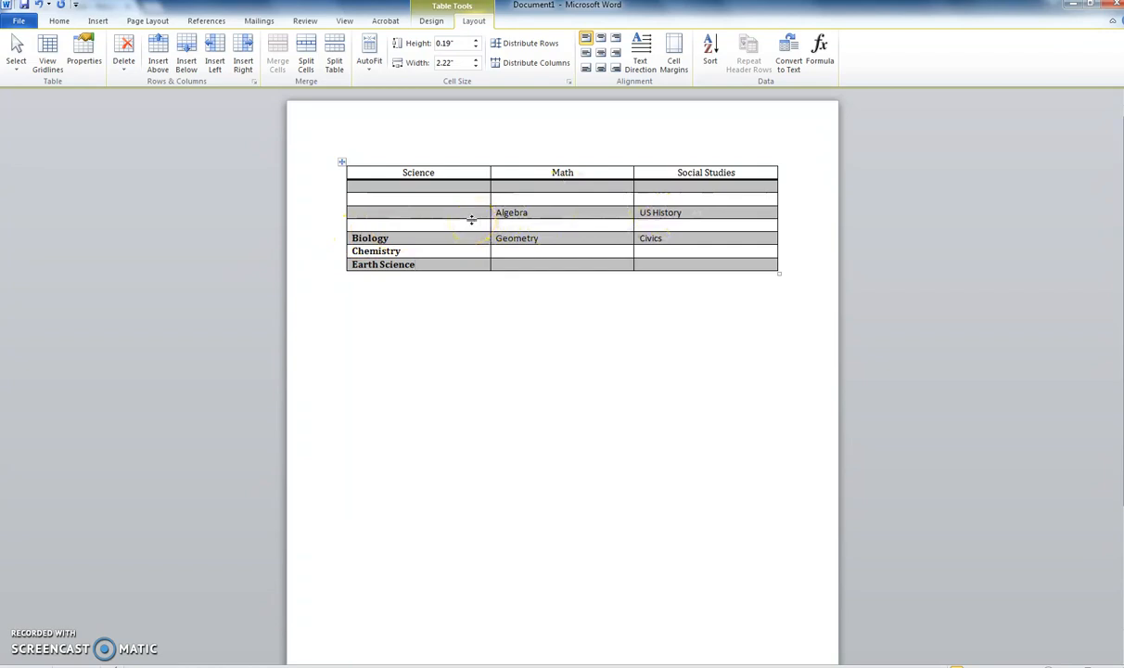
# Undo both table sorts and the relocation of the Chemistry and Earth Science entries
pyautogui.hotkey('ctrl', 'z')
pyautogui.hotkey('ctrl', 'z')
pyautogui.hotkey('ctrl', 'z')
pyautogui.hotkey('ctrl', 'z')
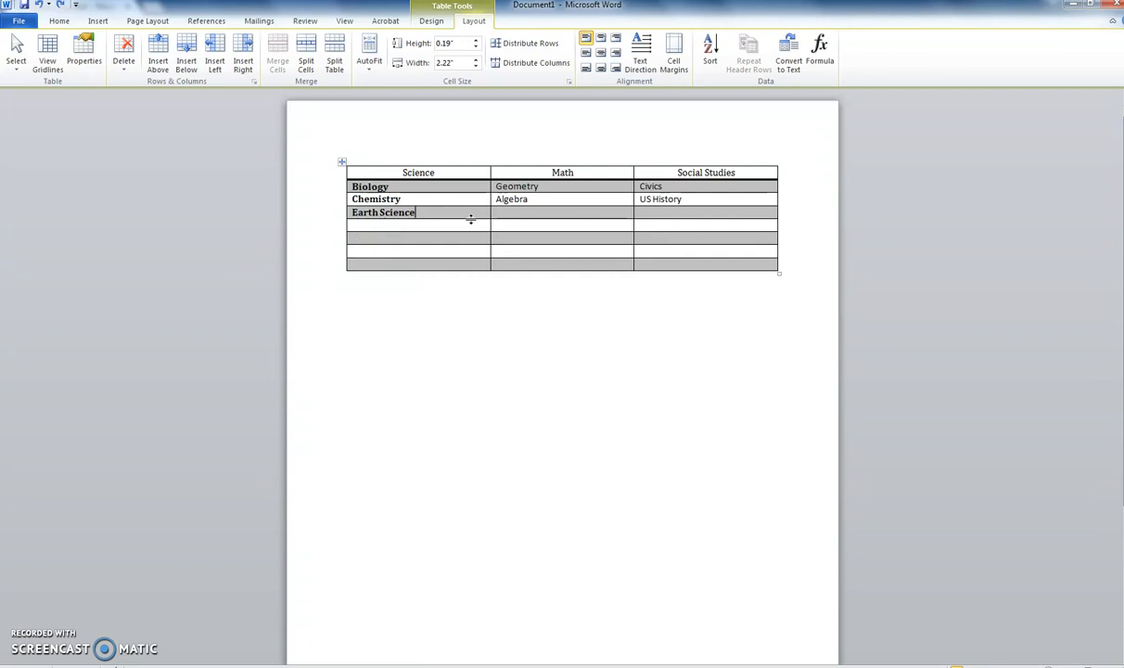
# Set the page's vertical alignment to Center for the whole document
pyautogui.click(378, 284)
pyautogui.click(154, 21)
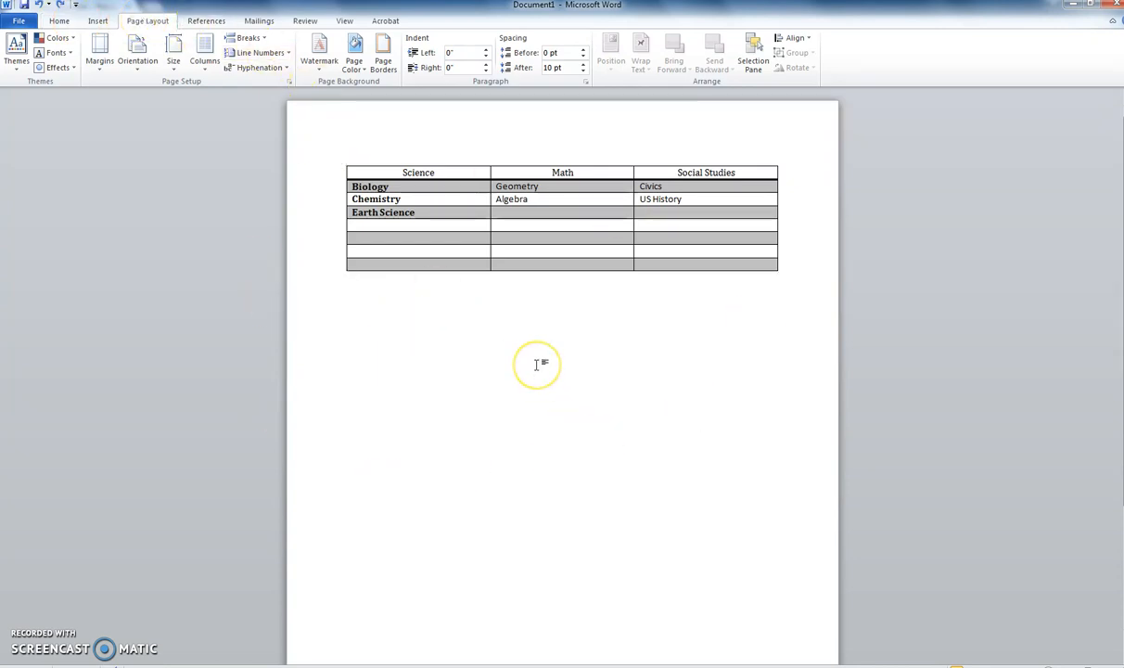
pyautogui.click(288, 82)
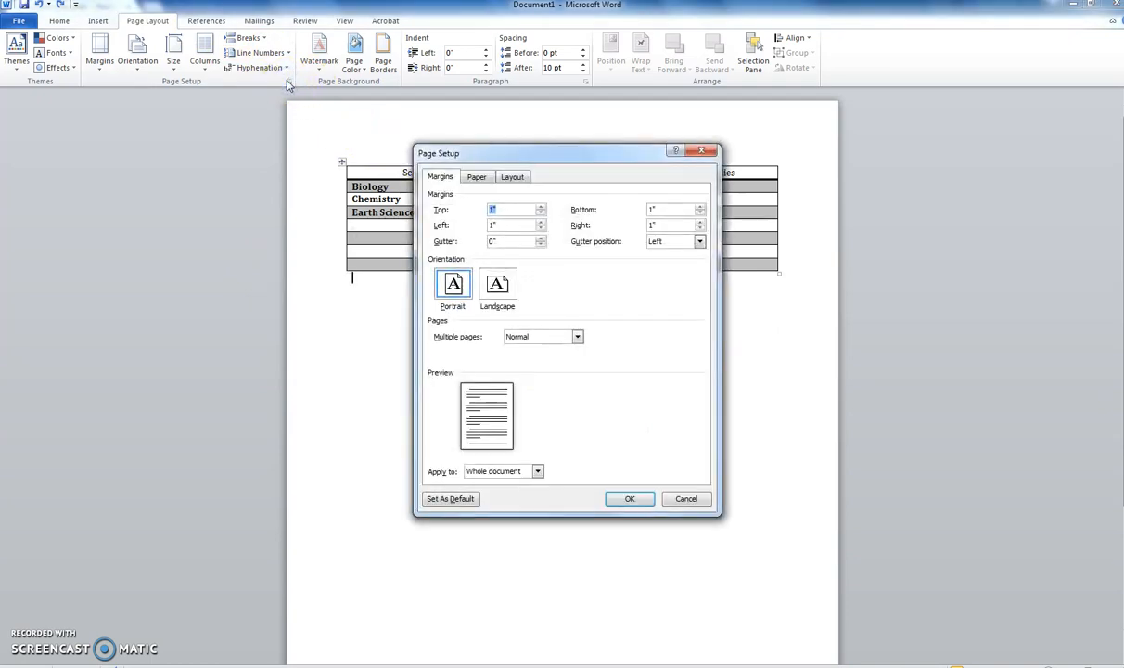
pyautogui.click(477, 177)
pyautogui.click(511, 178)
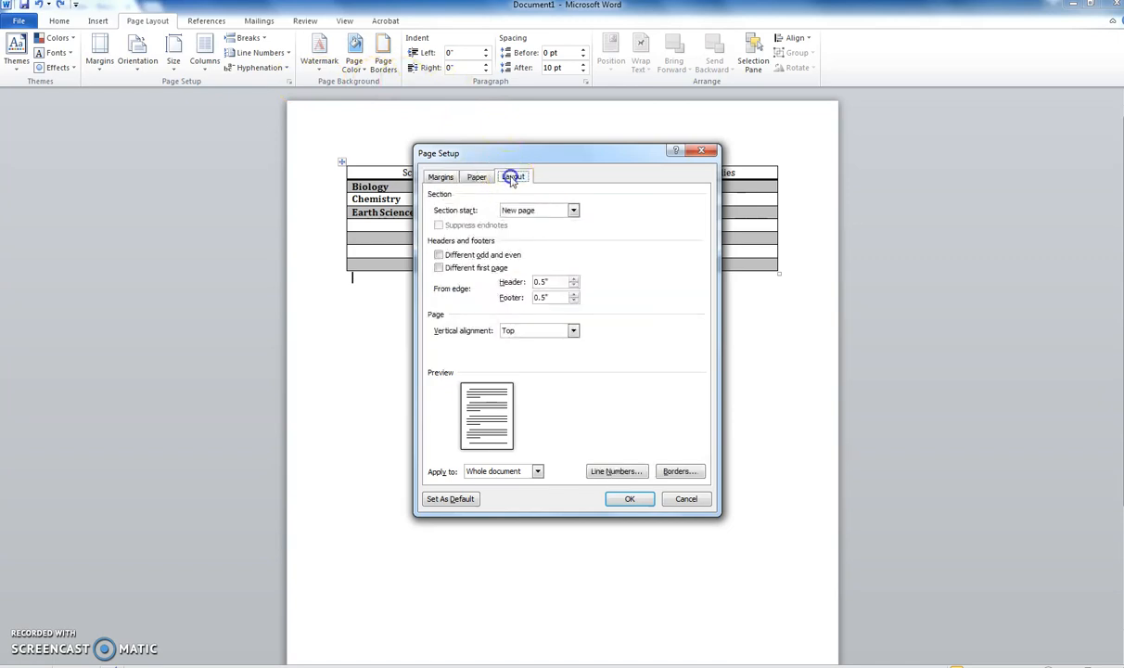
pyautogui.click(572, 331)
pyautogui.click(533, 345)
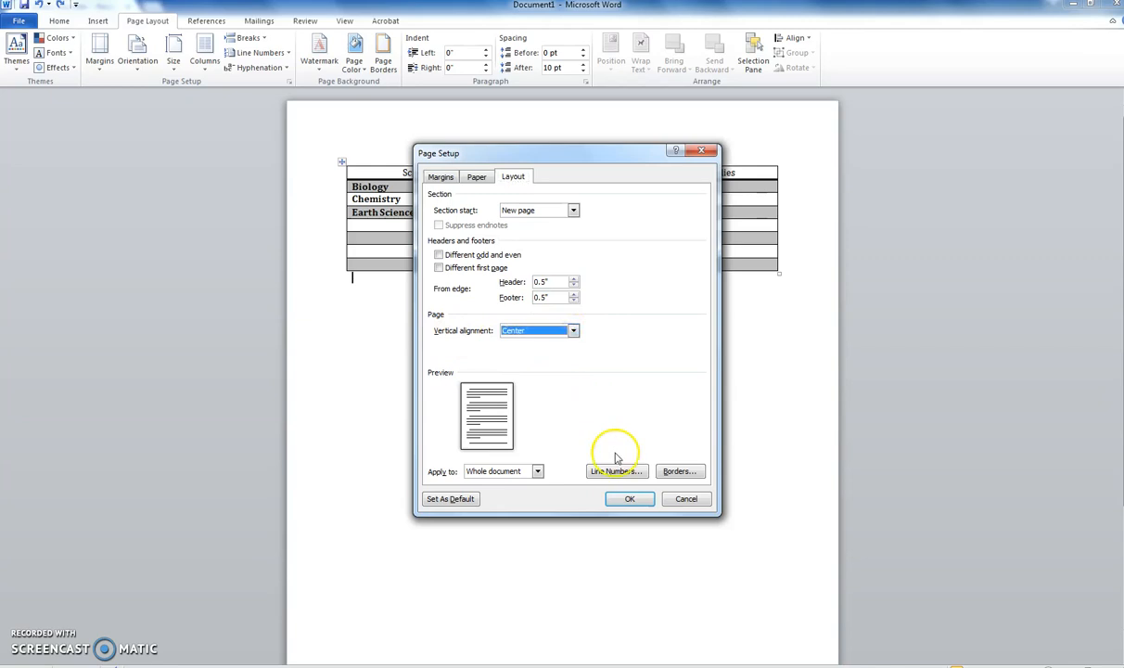
pyautogui.click(630, 499)
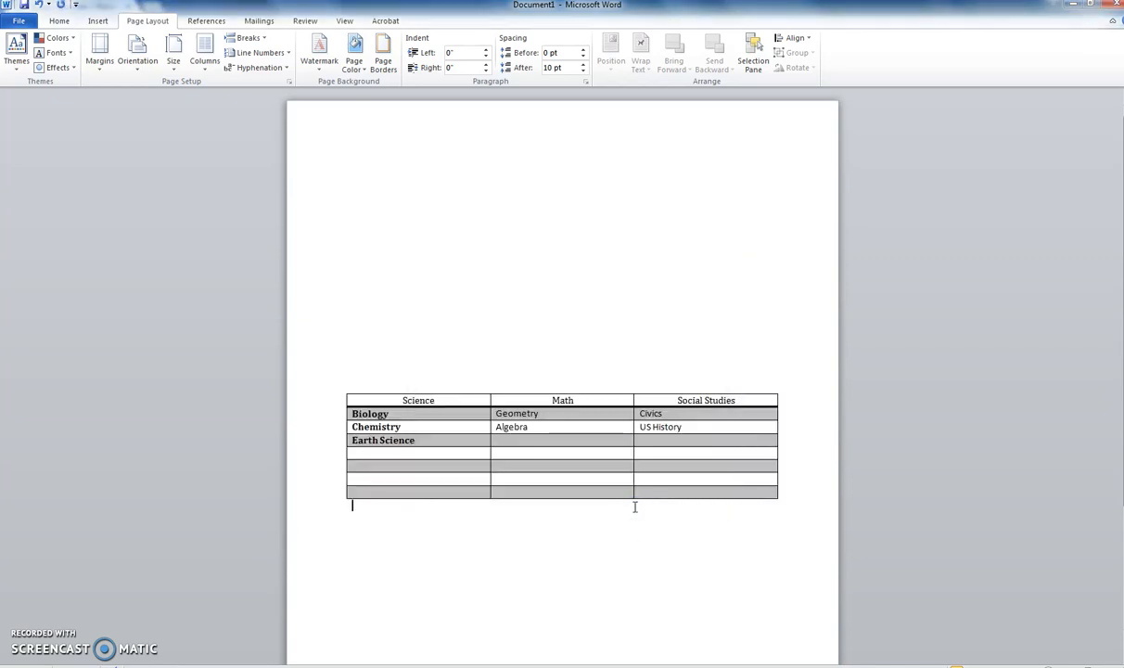
# Change the whole document's vertical page alignment back to Top
pyautogui.click(288, 84)
pyautogui.click(516, 178)
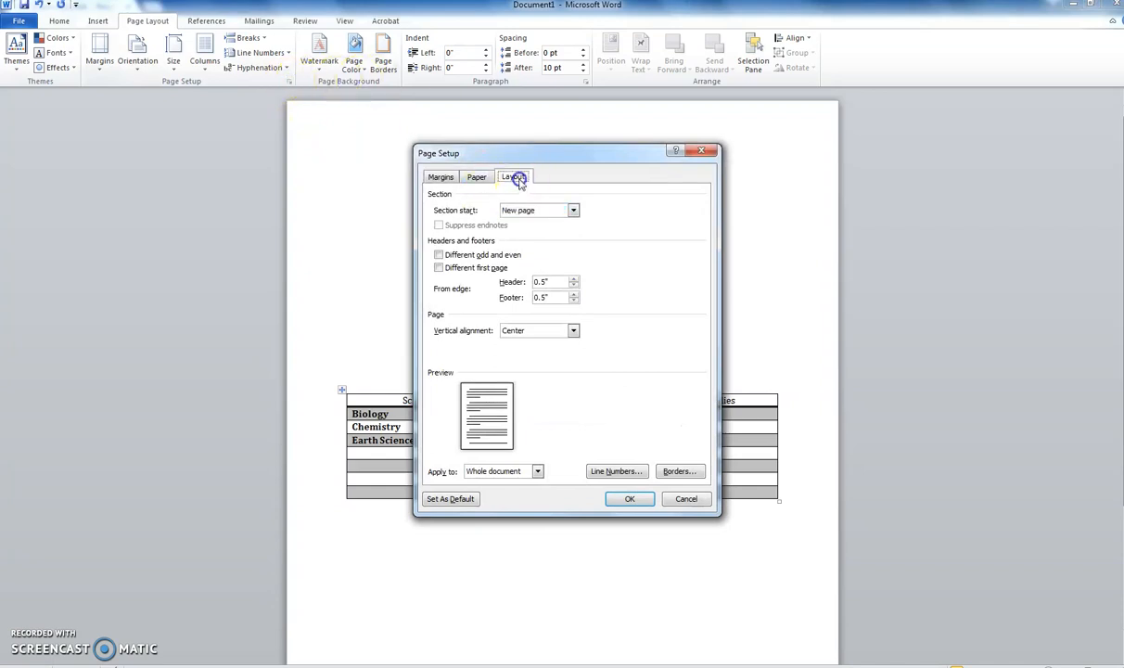
pyautogui.click(572, 331)
pyautogui.click(538, 339)
pyautogui.click(630, 501)
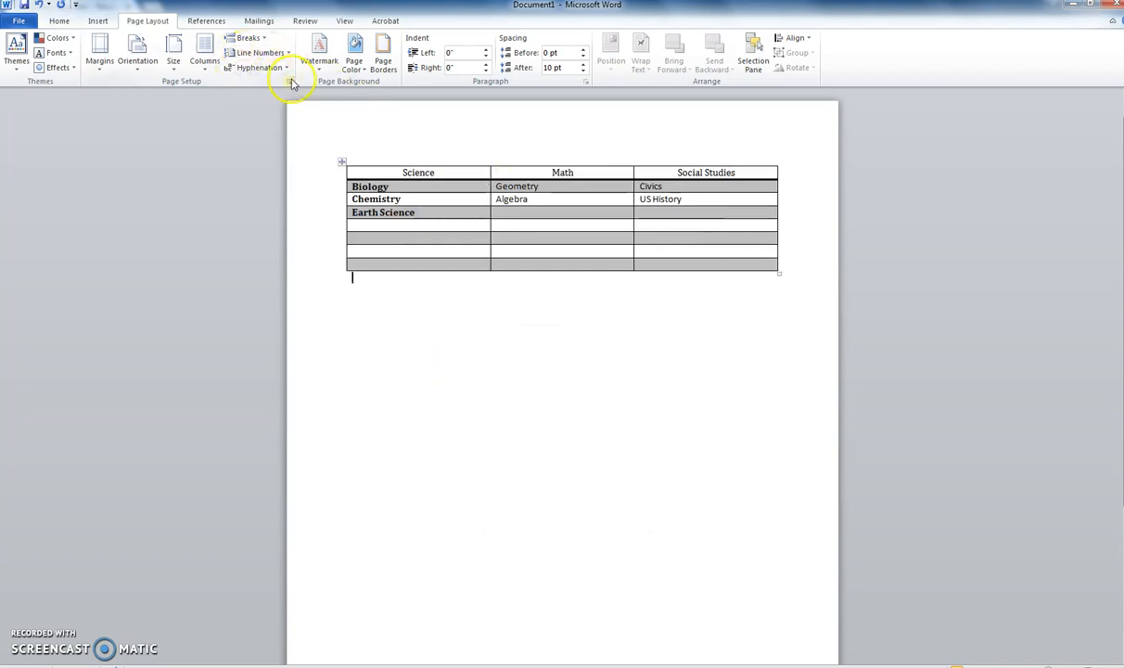
# Center the document's content vertically on the page again through the page setup
pyautogui.click(289, 83)
pyautogui.click(573, 331)
pyautogui.click(538, 353)
pyautogui.click(630, 499)
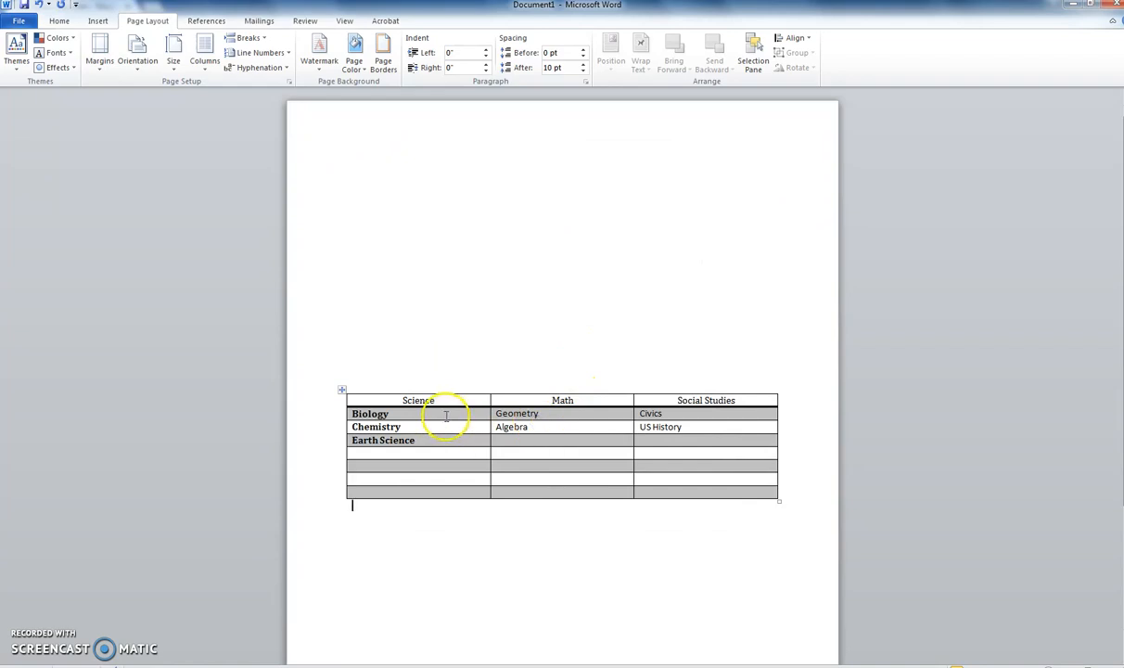
# Narrow the Science column and make the Biology row about twice as tall by moving their borders
pyautogui.moveTo(446, 420)
pyautogui.mouseDown()
pyautogui.moveTo(449, 433)
pyautogui.moveTo(491, 413)
pyautogui.moveTo(460, 416)
pyautogui.mouseUp()
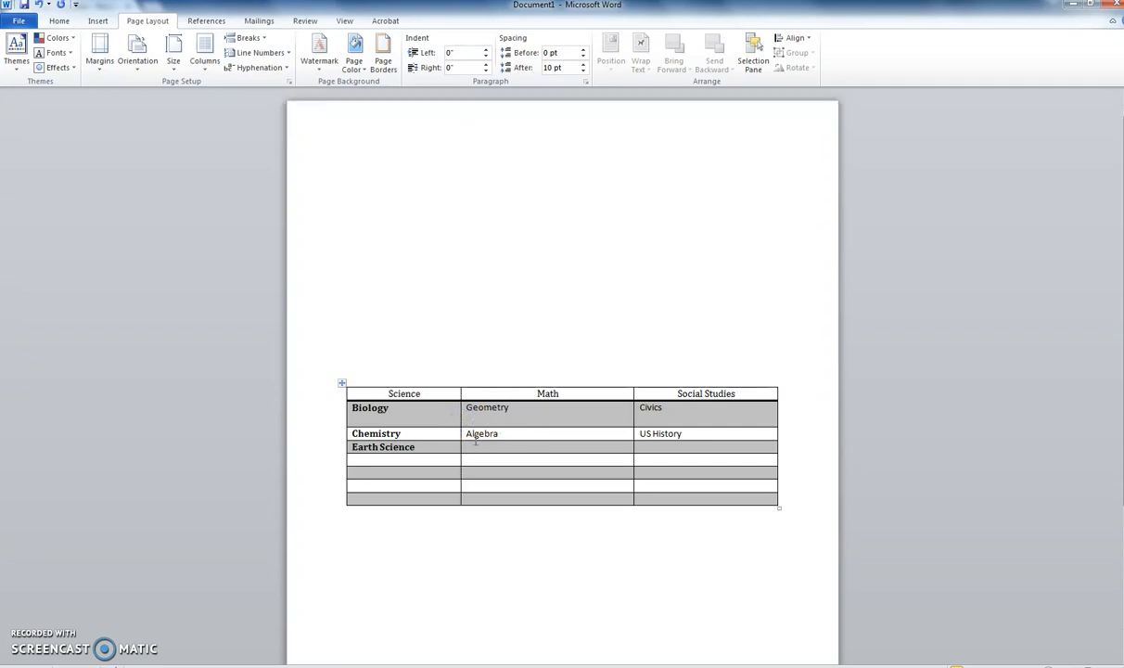
pyautogui.scroll(-3, 470, 462)
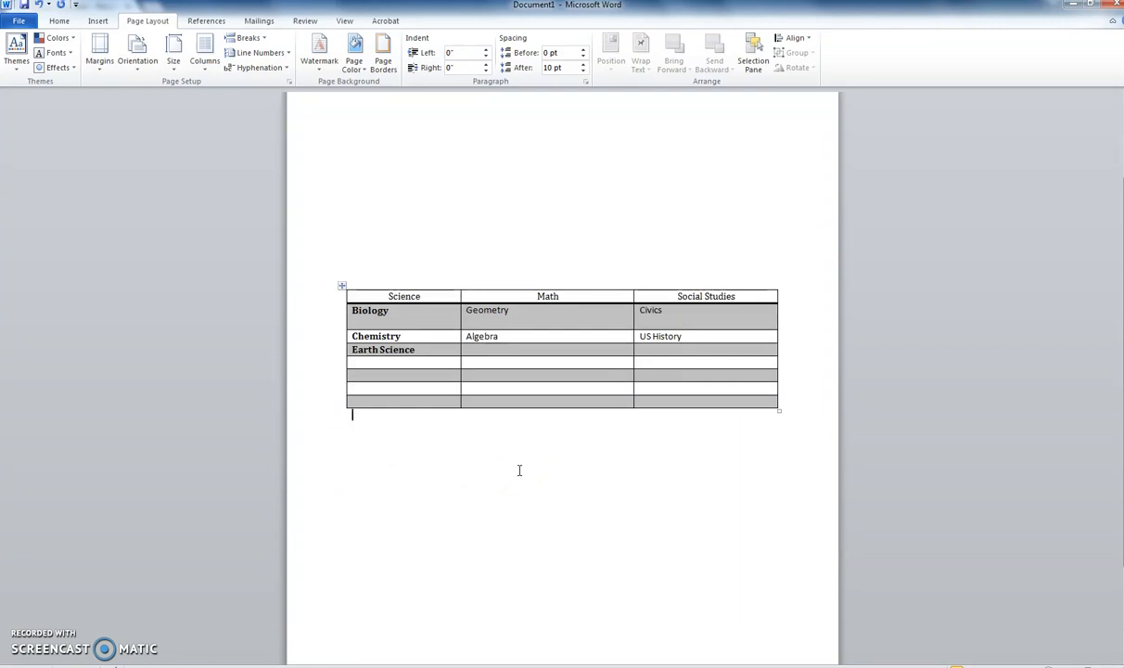
# Enter 20, 30 and 40 in the three Science column cells below Earth Science
pyautogui.click(419, 363)
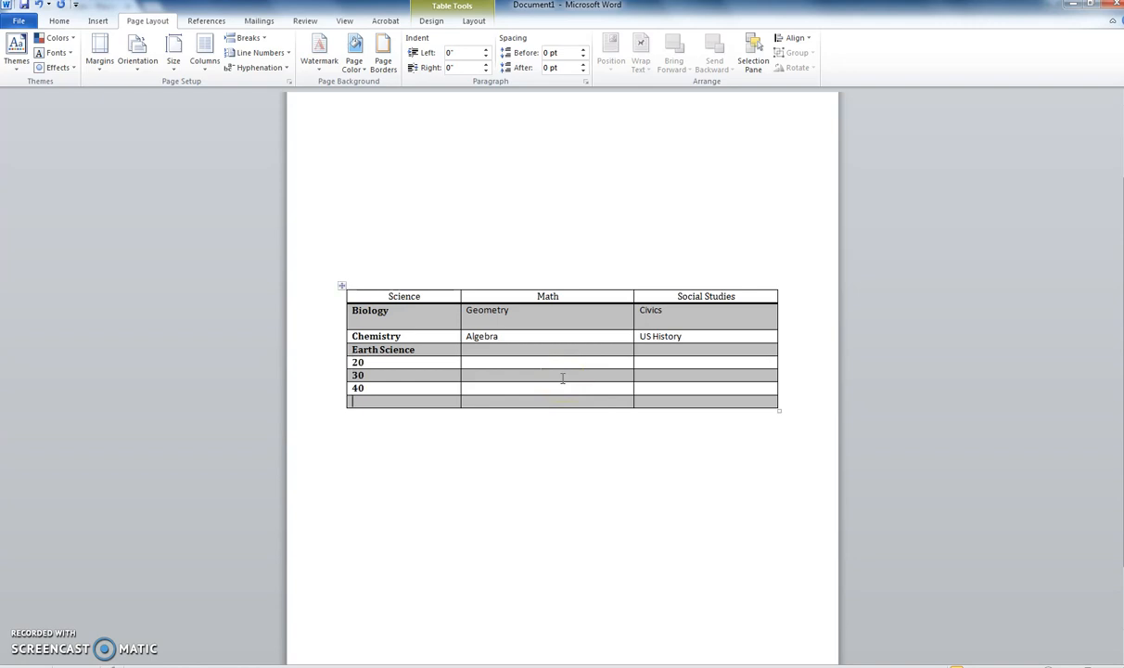
pyautogui.click(435, 22)
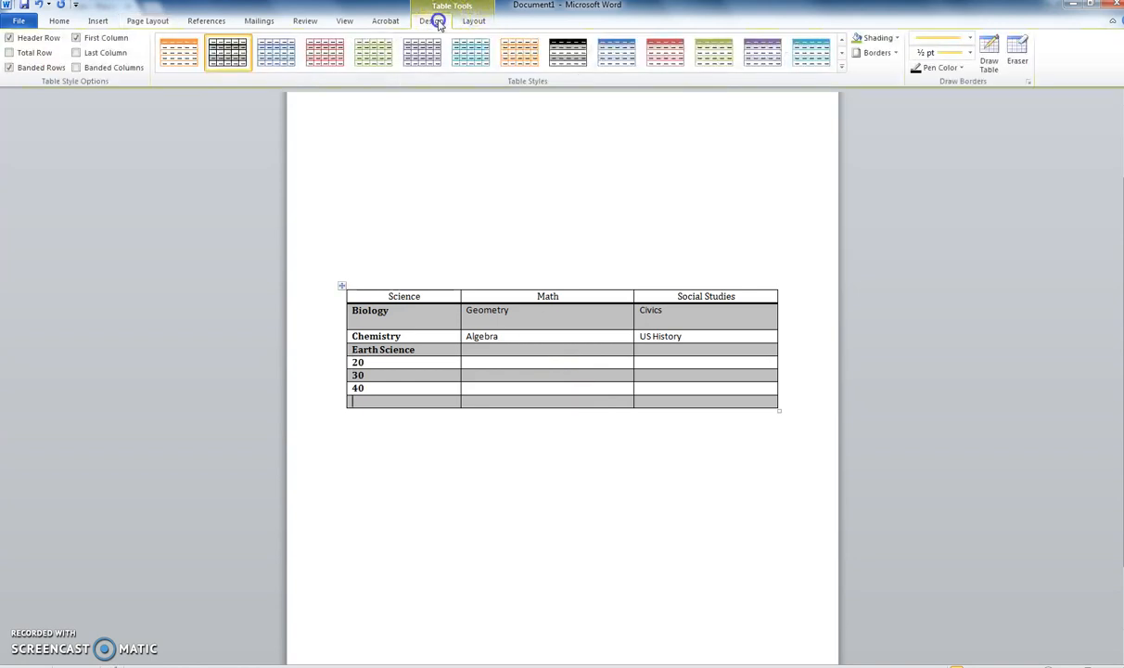
# Try to total the Science column numbers with the formula =SUM(ABOVE) in the column's last cell
pyautogui.click(472, 21)
pyautogui.click(821, 58)
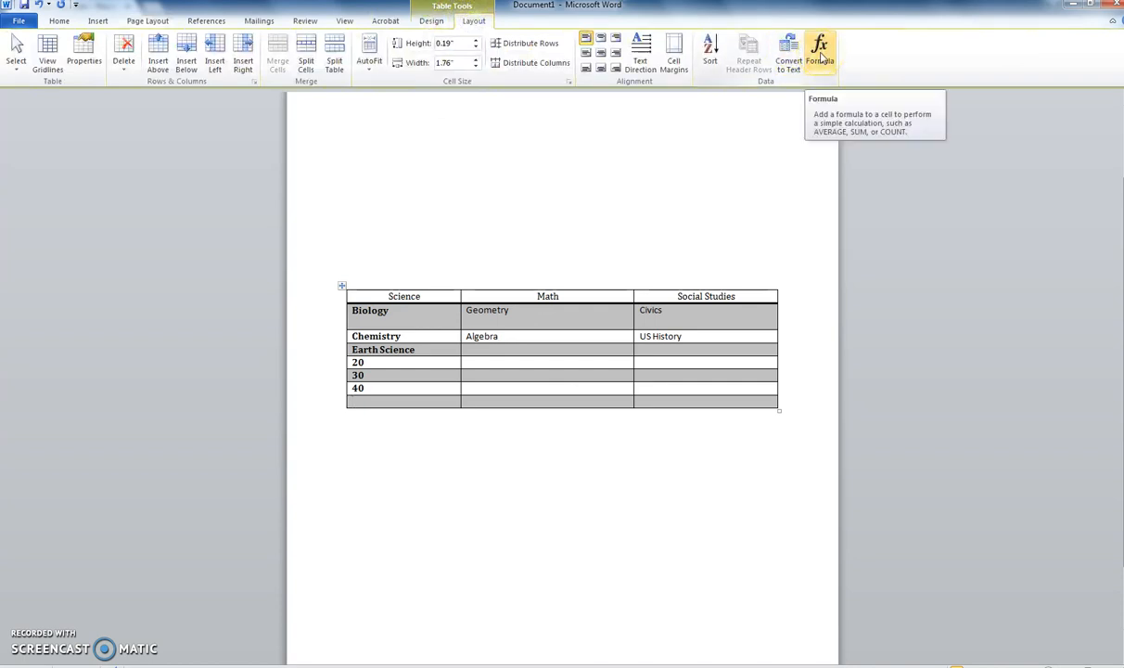
pyautogui.click(820, 51)
pyautogui.click(584, 382)
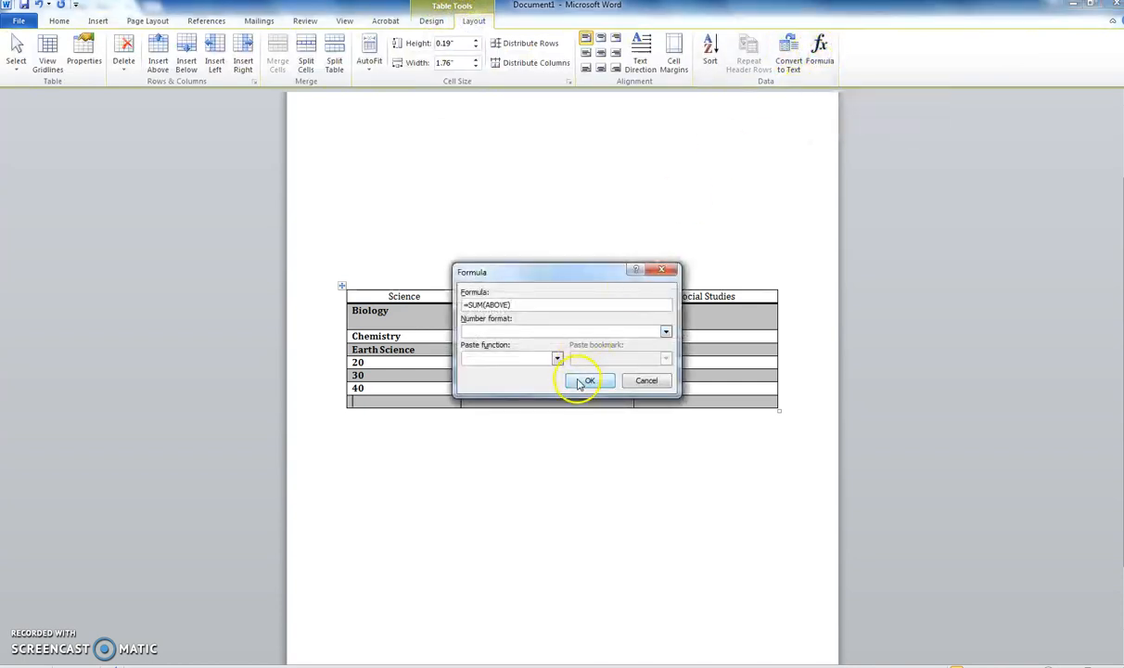
pyautogui.click(580, 384)
pyautogui.moveTo(380, 405); pyautogui.dragTo(332, 408)
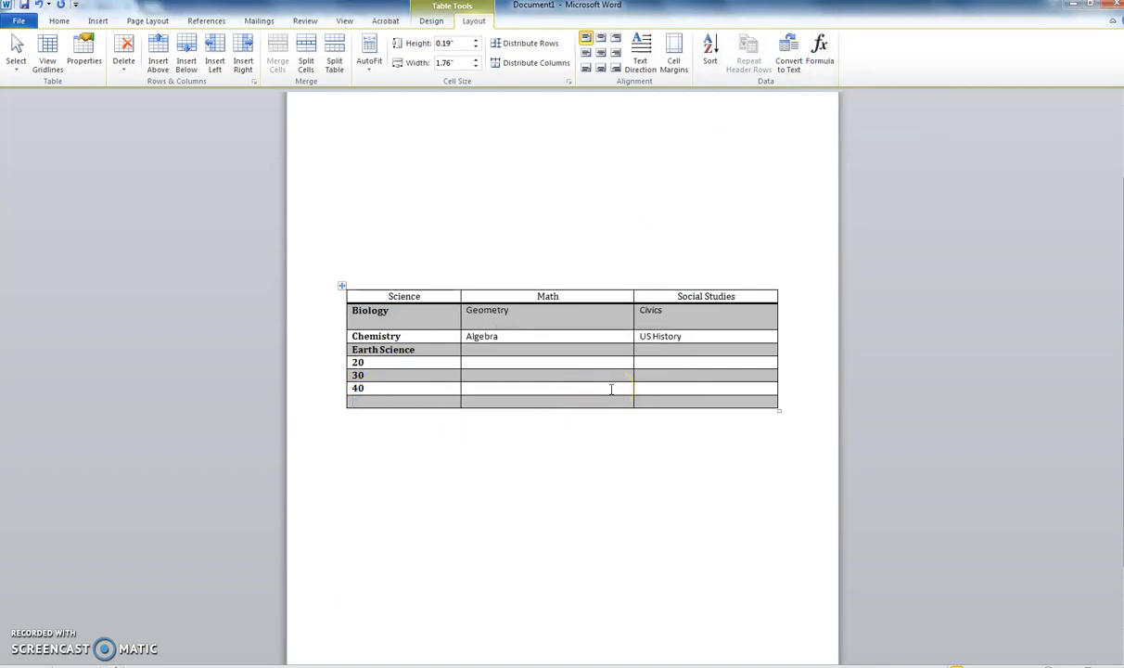
pyautogui.click(378, 400)
pyautogui.click(819, 48)
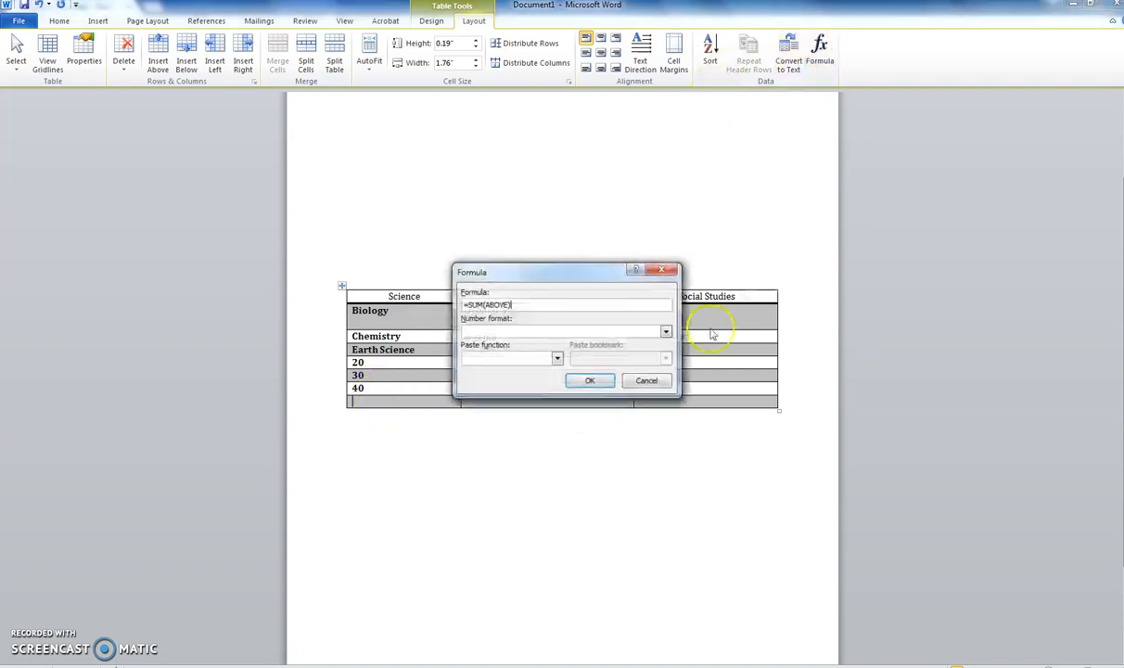
pyautogui.click(590, 381)
# Delete the numbers 20, 30 and 40 from the Science column, leaving their rows in place
pyautogui.moveTo(391, 402); pyautogui.dragTo(335, 363)
pyautogui.press('Delete')
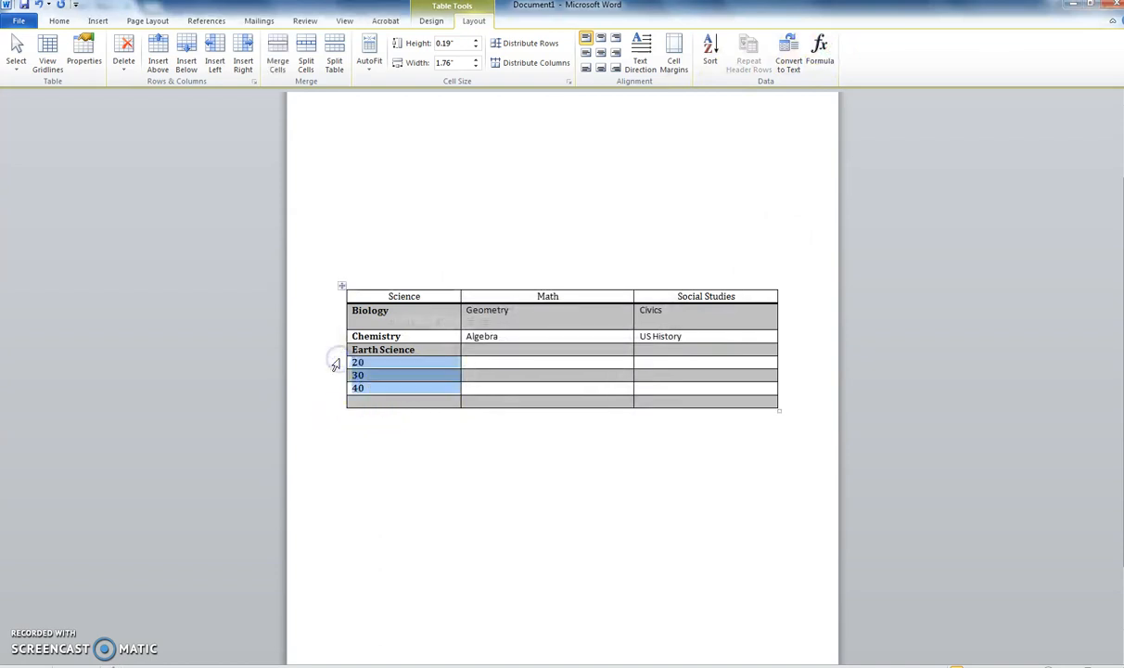
pyautogui.press('Delete')
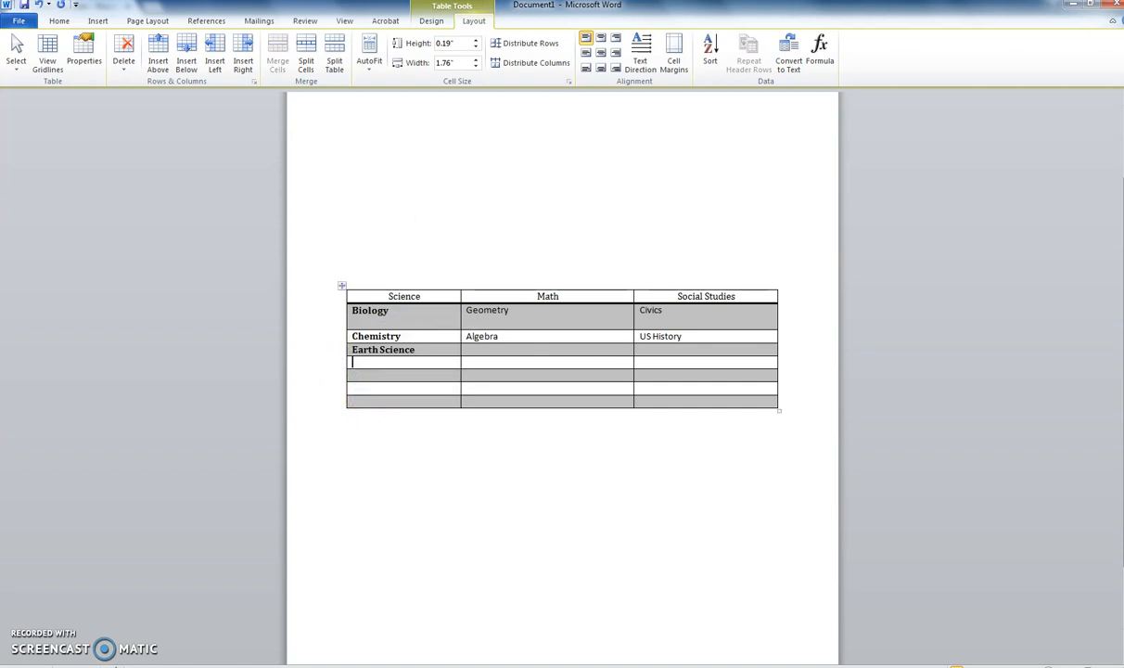
# Try several cell alignments on the Science heading, including Align Center Right, ending with Align Center Left
pyautogui.click(413, 296)
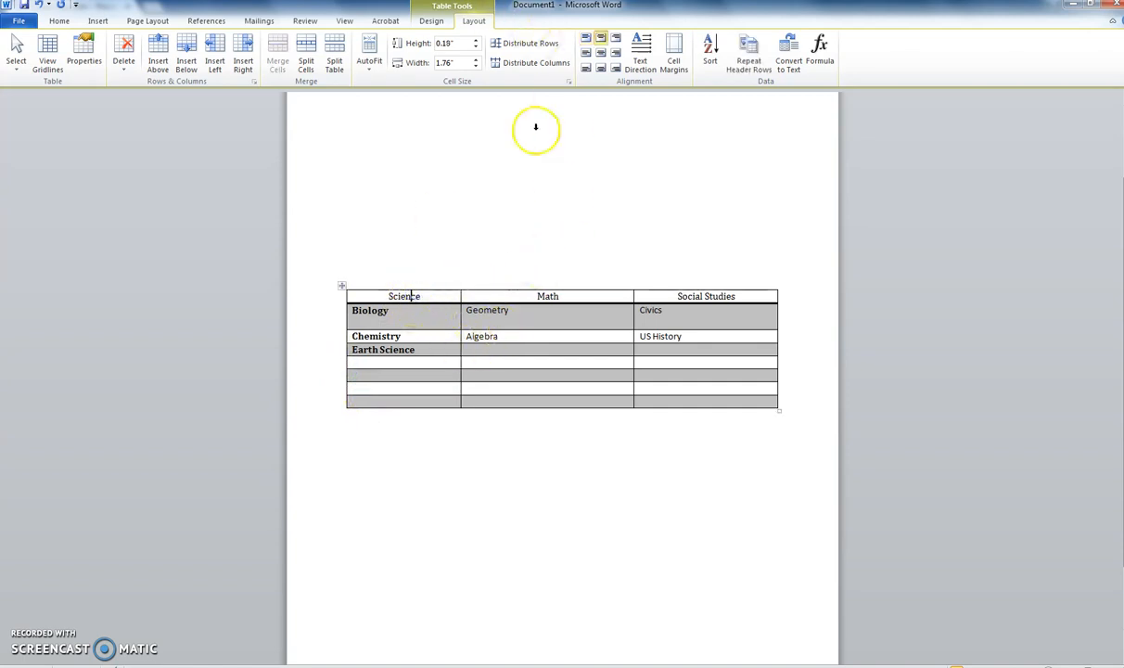
pyautogui.click(585, 38)
pyautogui.click(601, 41)
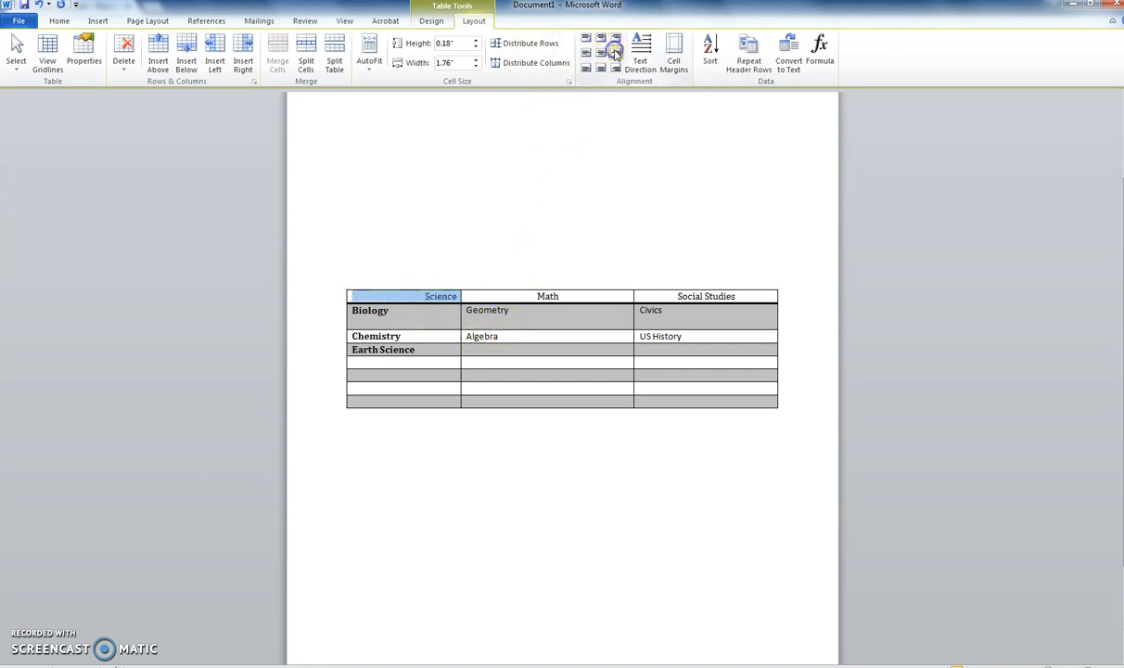
pyautogui.click(587, 53)
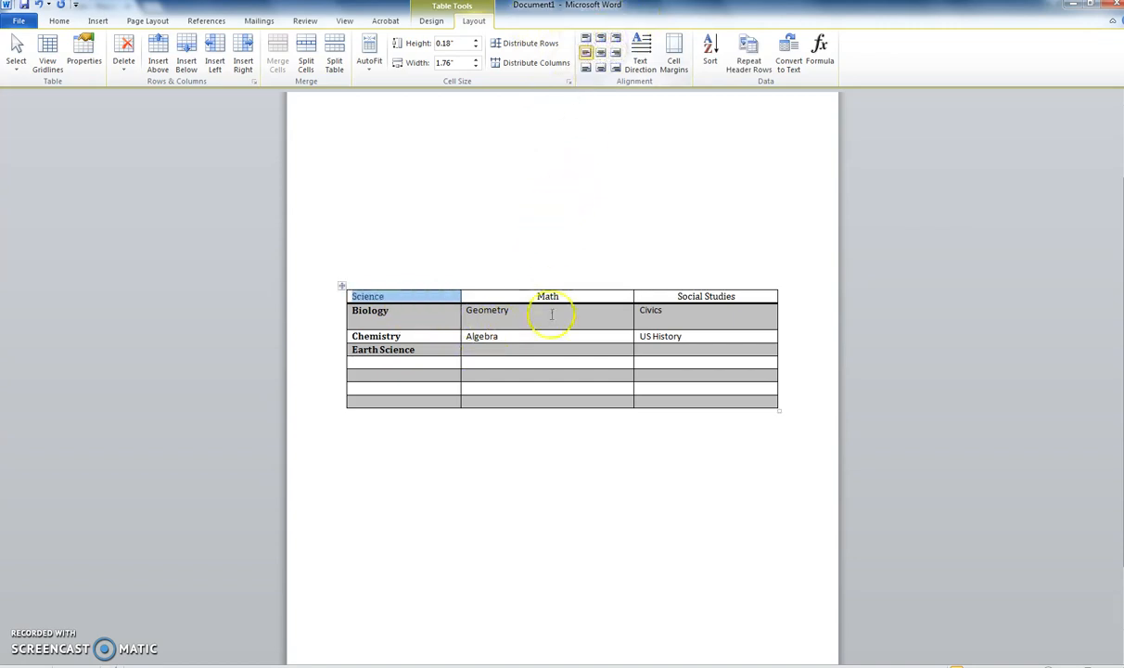
# Make the header row about 0.58" tall and center the Science heading both horizontally and vertically in its cell
pyautogui.moveTo(567, 303); pyautogui.dragTo(567, 326)
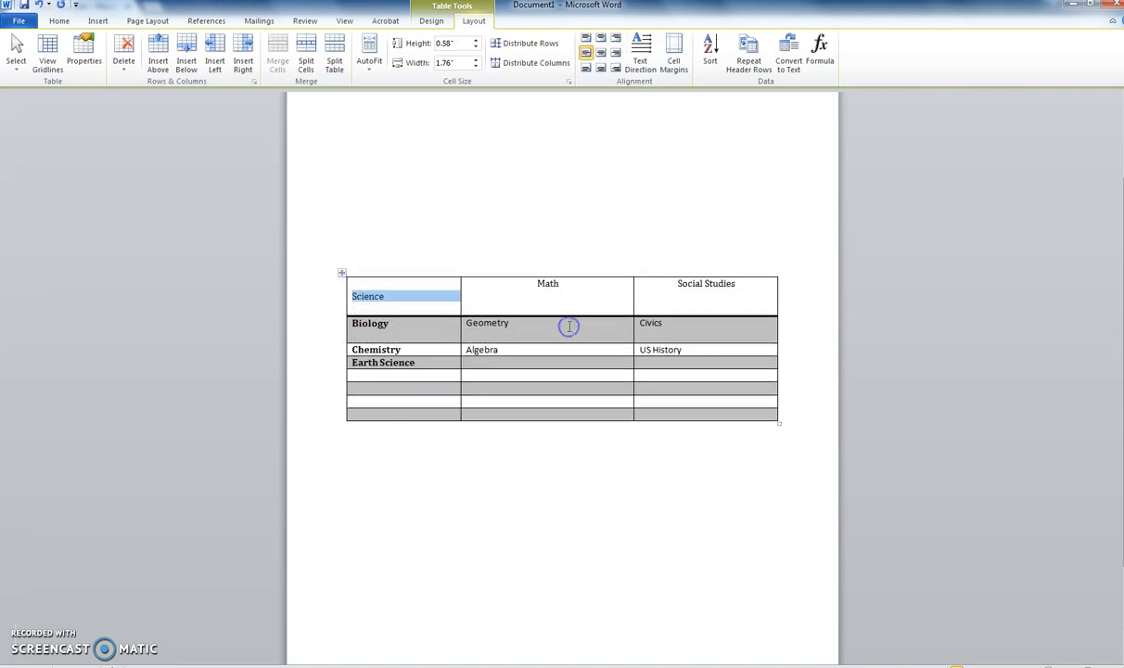
pyautogui.click(601, 53)
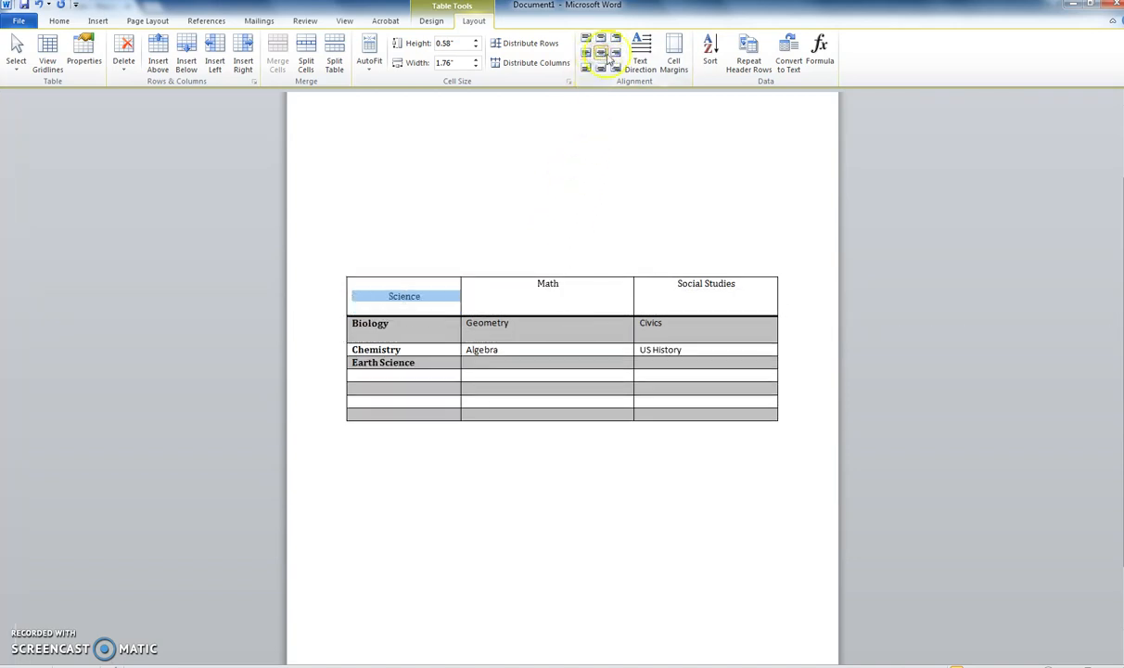
pyautogui.click(601, 38)
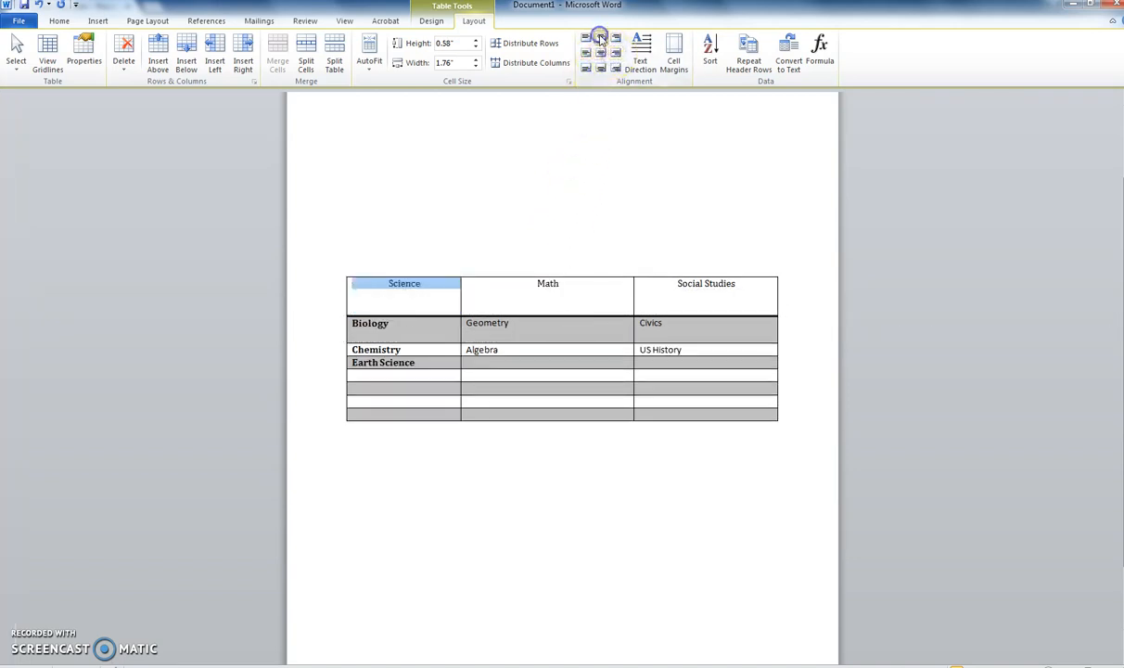
pyautogui.click(599, 69)
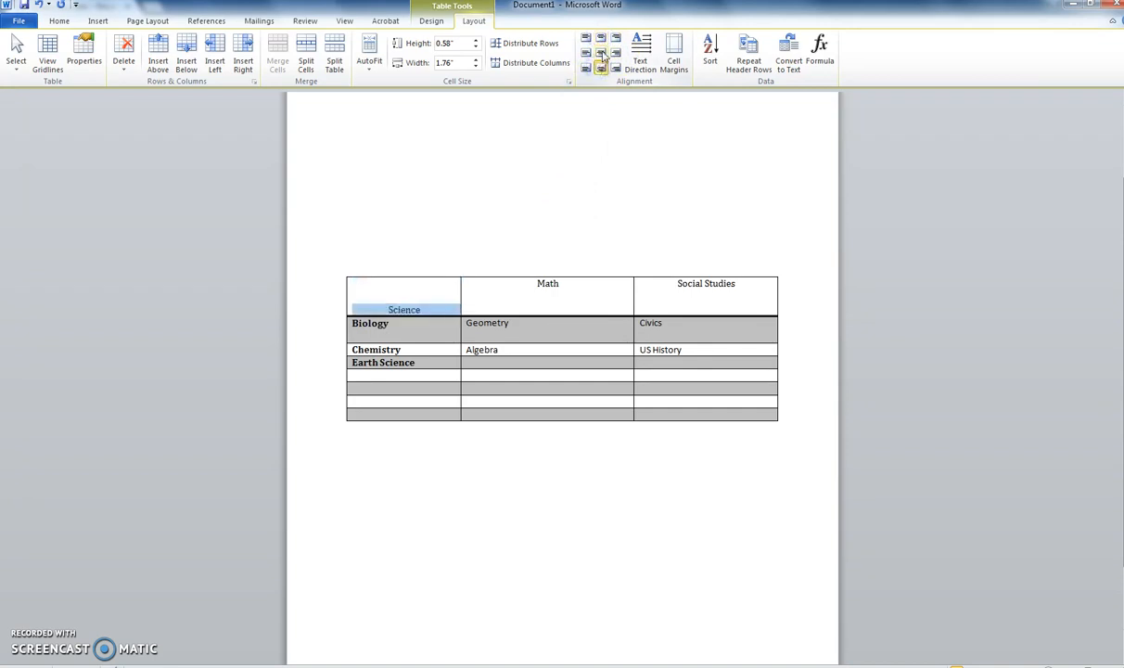
pyautogui.click(601, 54)
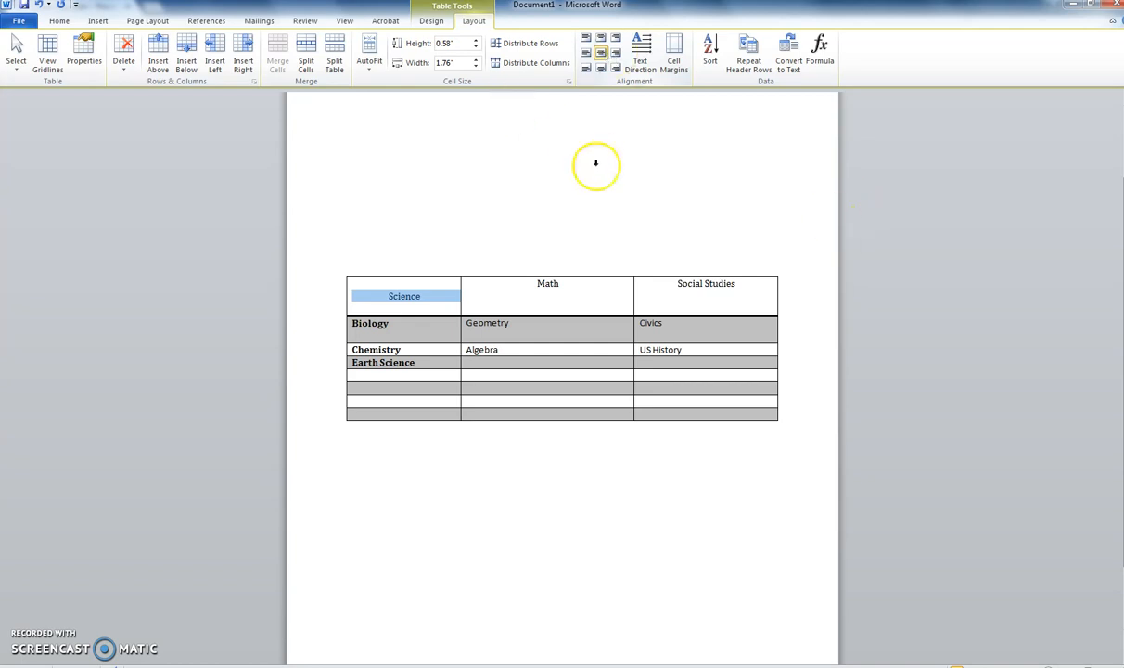
# Distribute all the table's rows to equal heights and its columns to equal widths
pyautogui.click(446, 281)
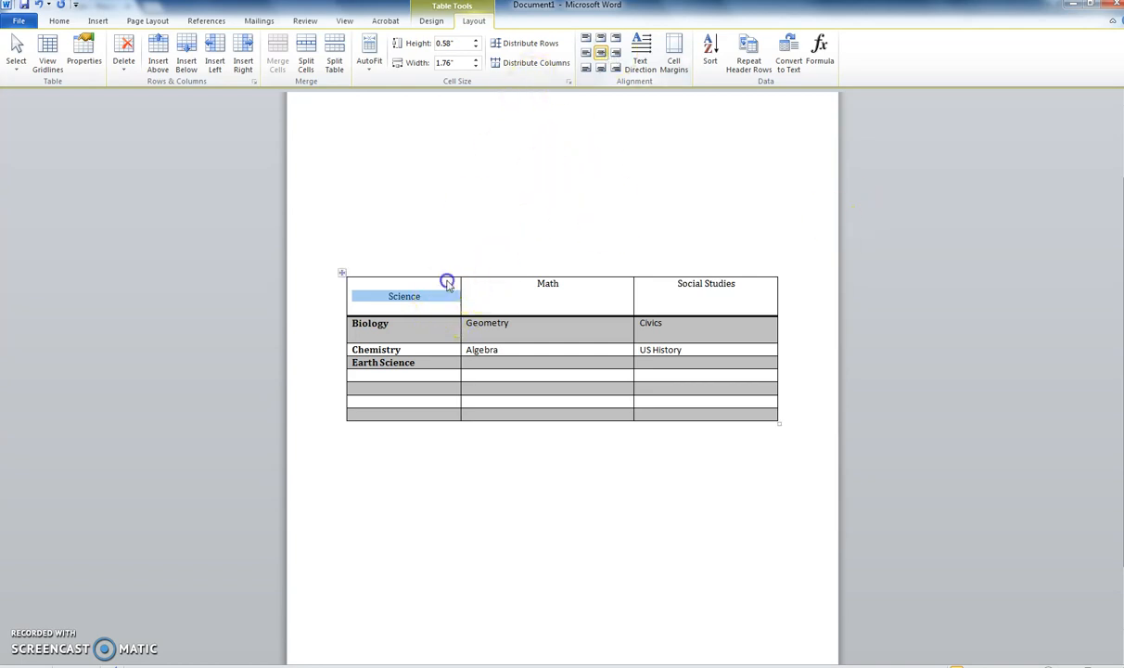
pyautogui.moveTo(452, 282); pyautogui.dragTo(719, 413)
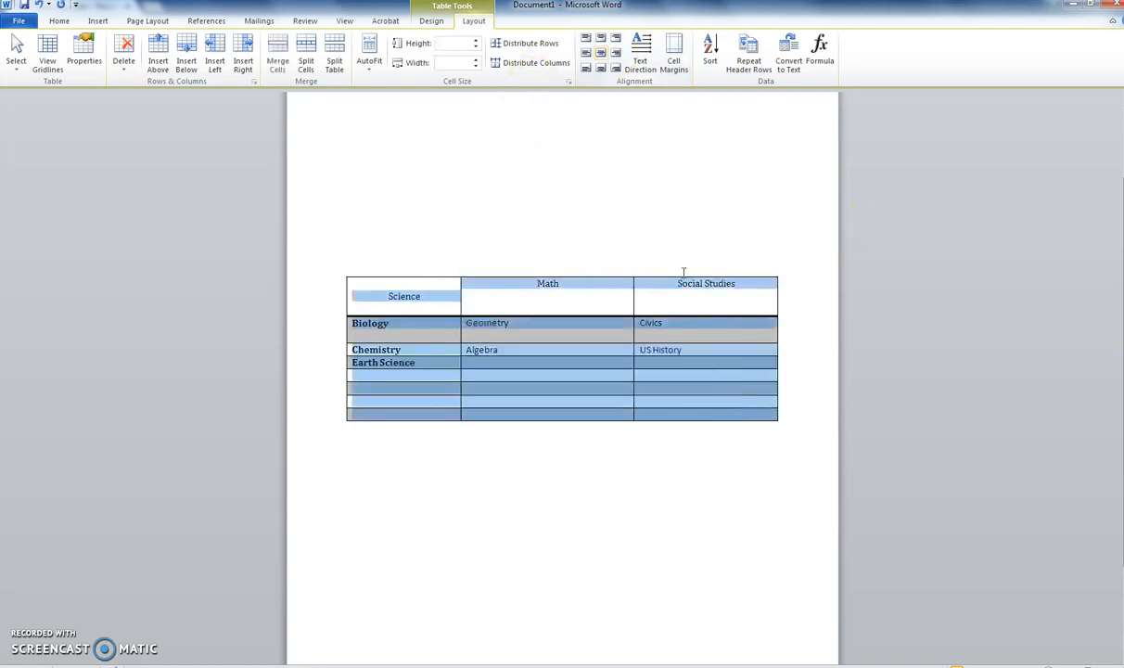
pyautogui.click(529, 43)
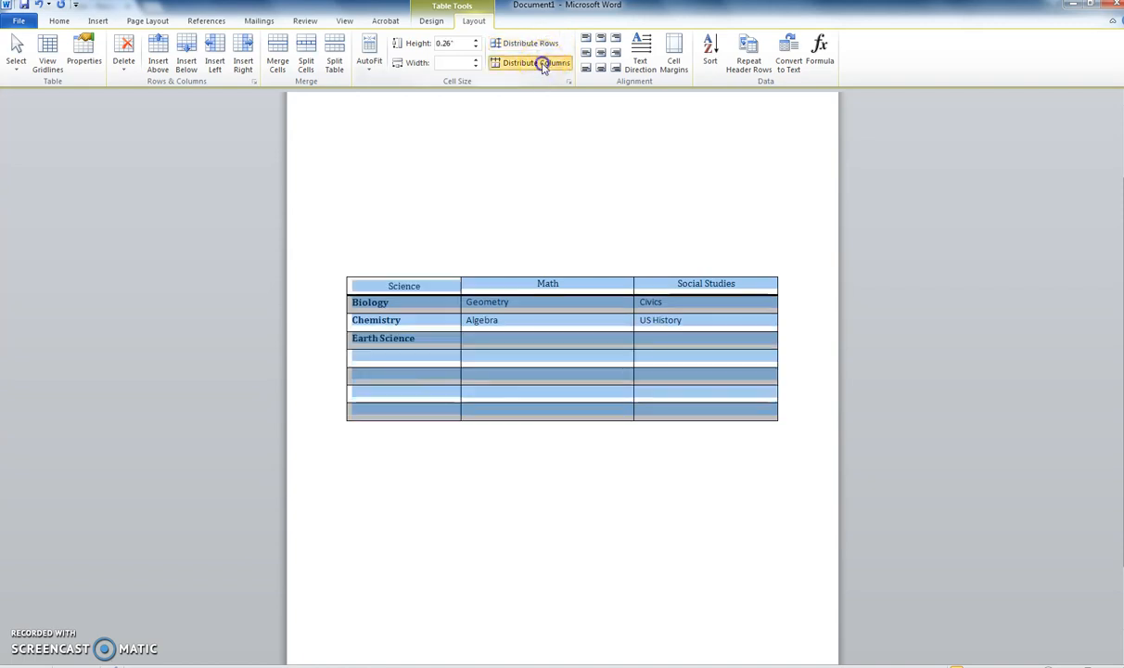
pyautogui.click(538, 63)
pyautogui.click(540, 63)
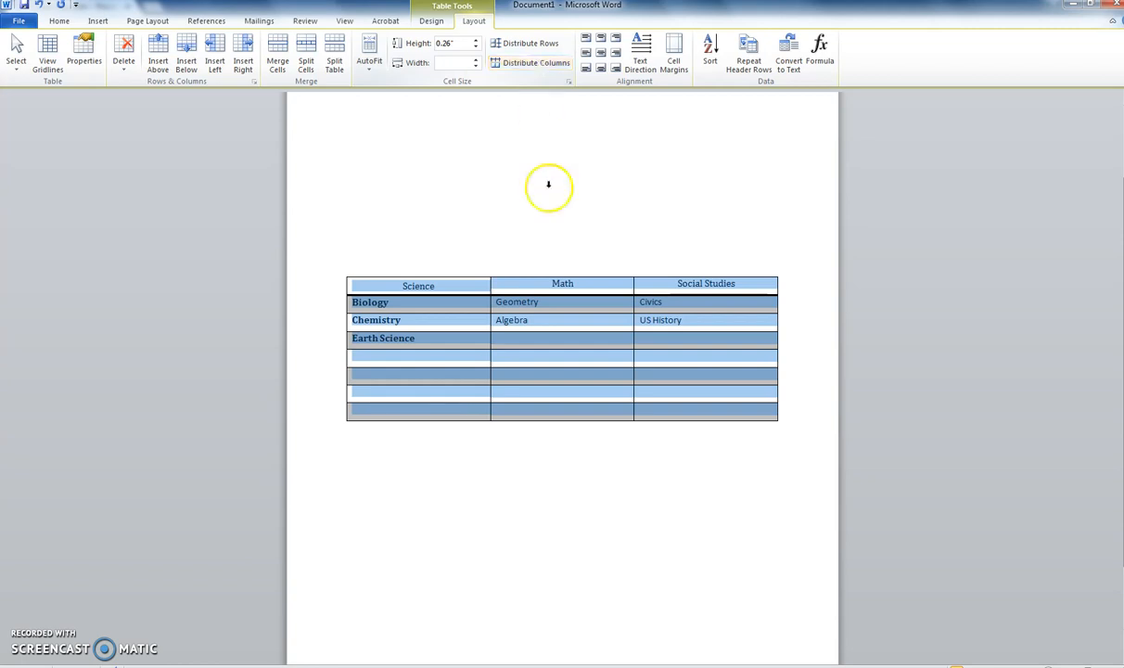
# Merge the three cells of the table's last row into one cell
pyautogui.click(452, 308)
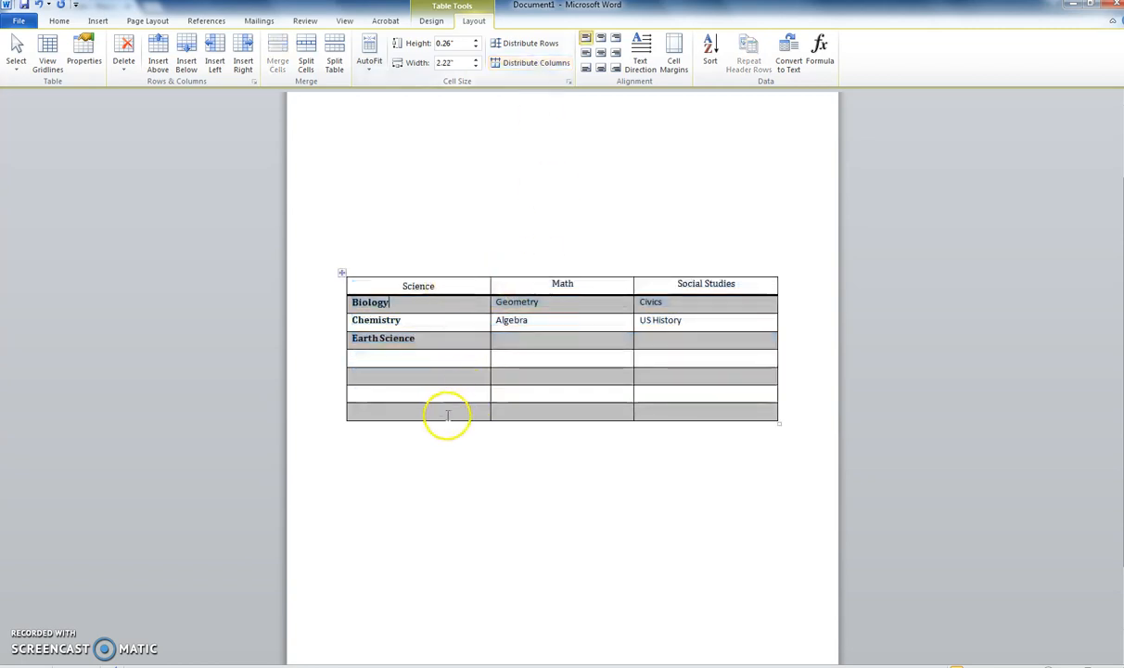
pyautogui.moveTo(447, 412); pyautogui.dragTo(686, 408)
pyautogui.click(276, 66)
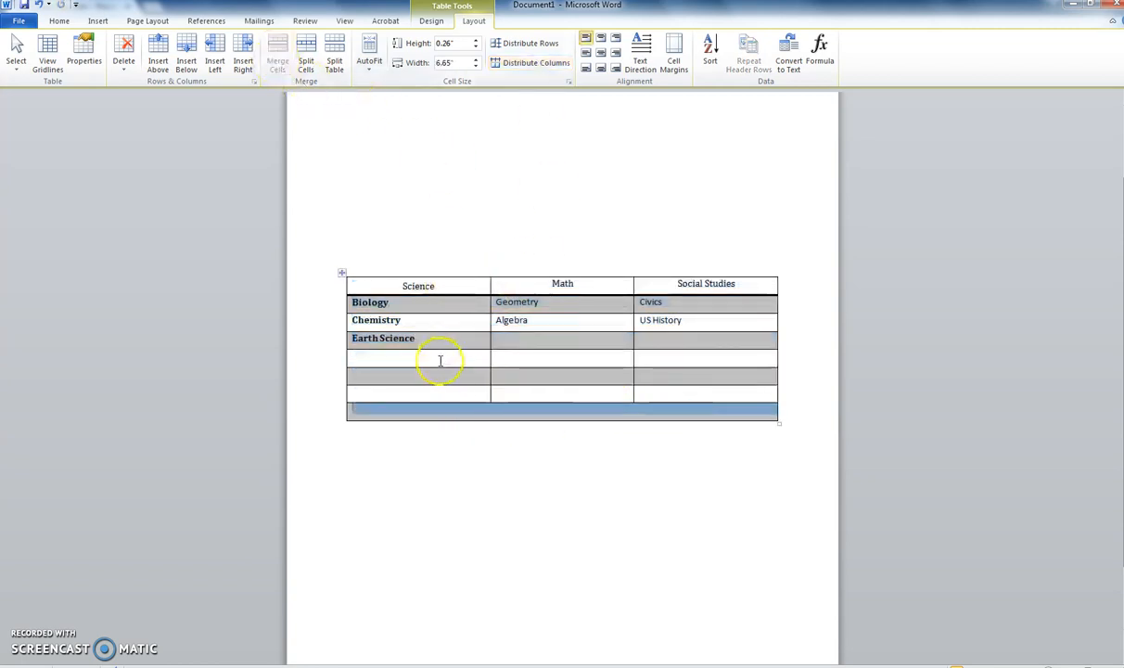
pyautogui.click(459, 438)
# Split the table at the merged last row, and undo that split
pyautogui.click(448, 413)
pyautogui.click(705, 409)
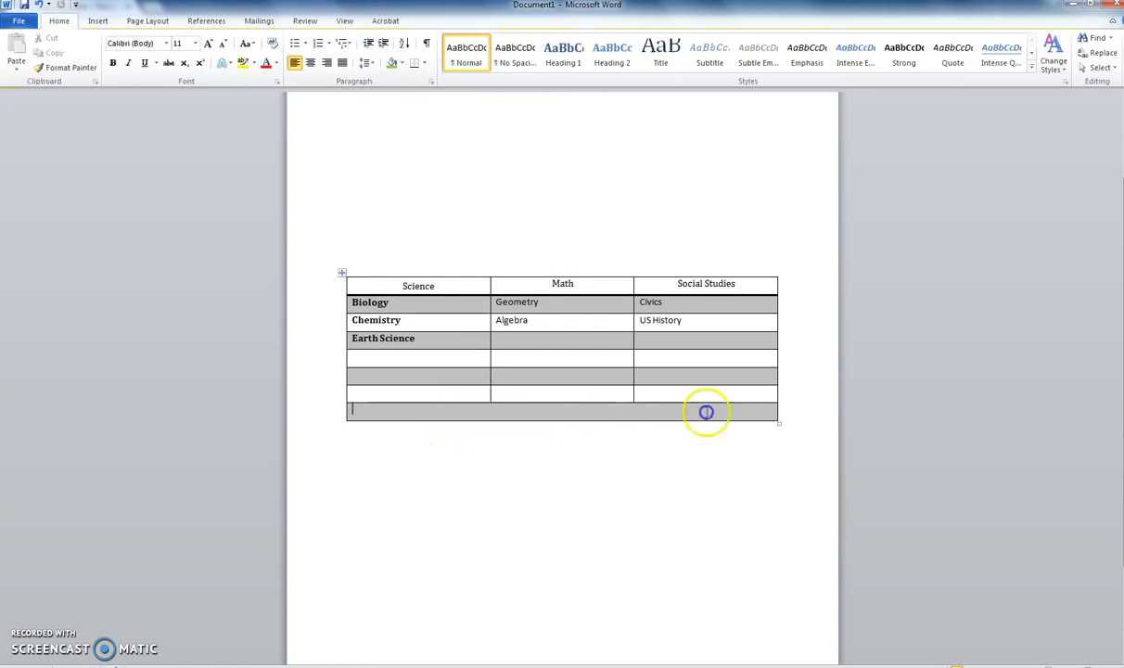
pyautogui.click(341, 59)
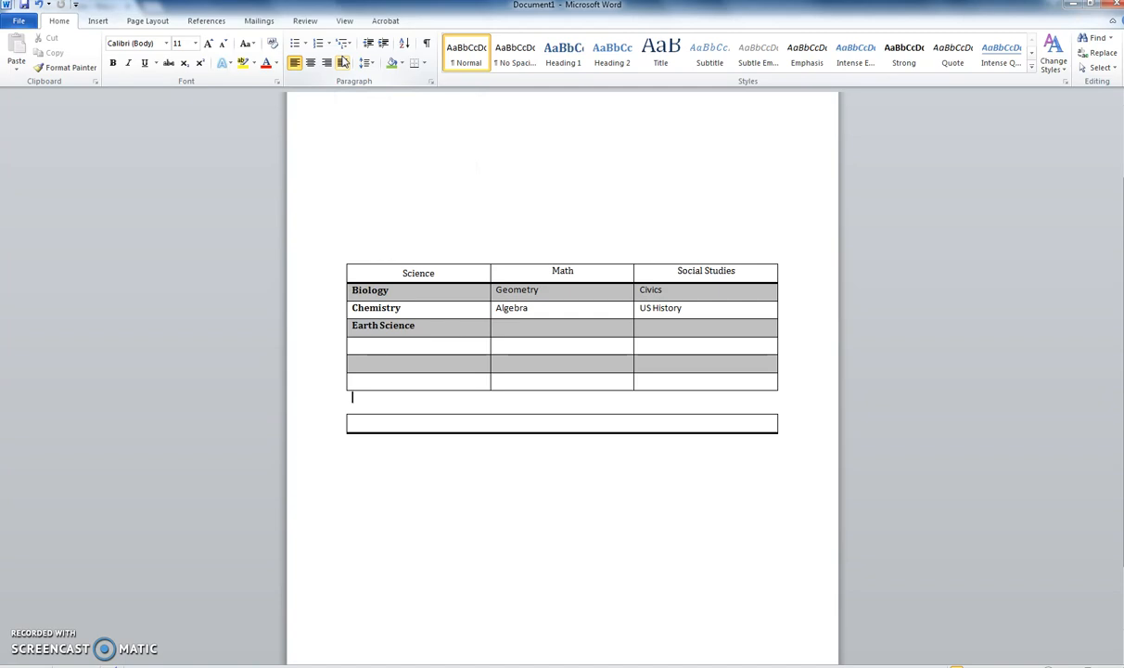
pyautogui.press('Delete')
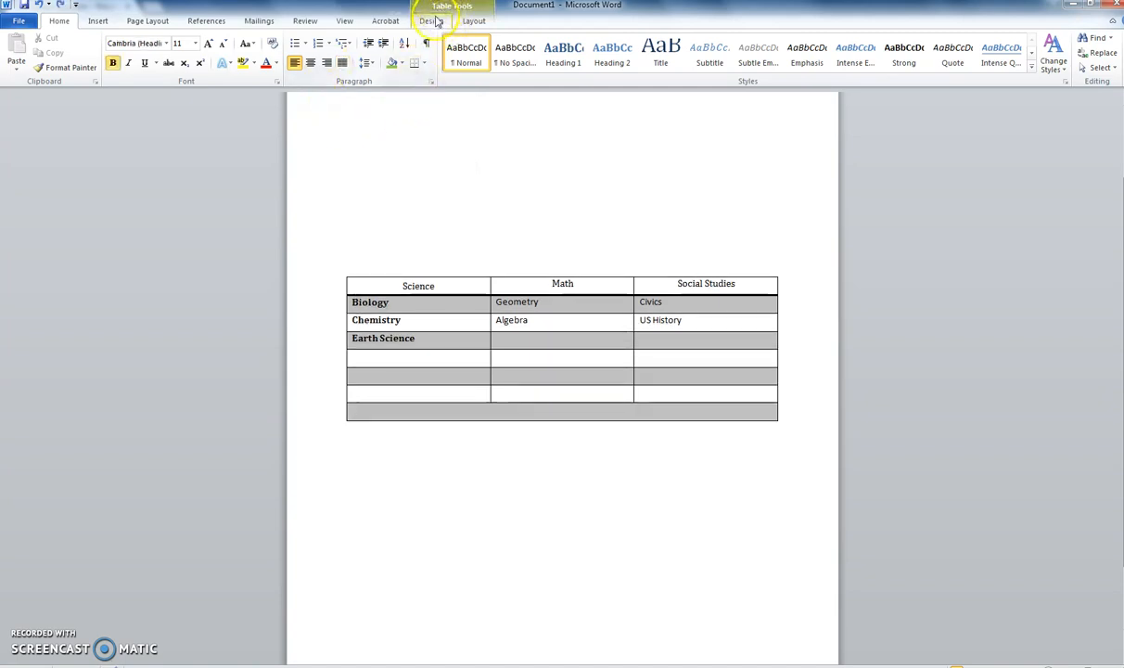
# Split the merged cell in the last row into three columns and one row
pyautogui.click(436, 20)
pyautogui.click(472, 21)
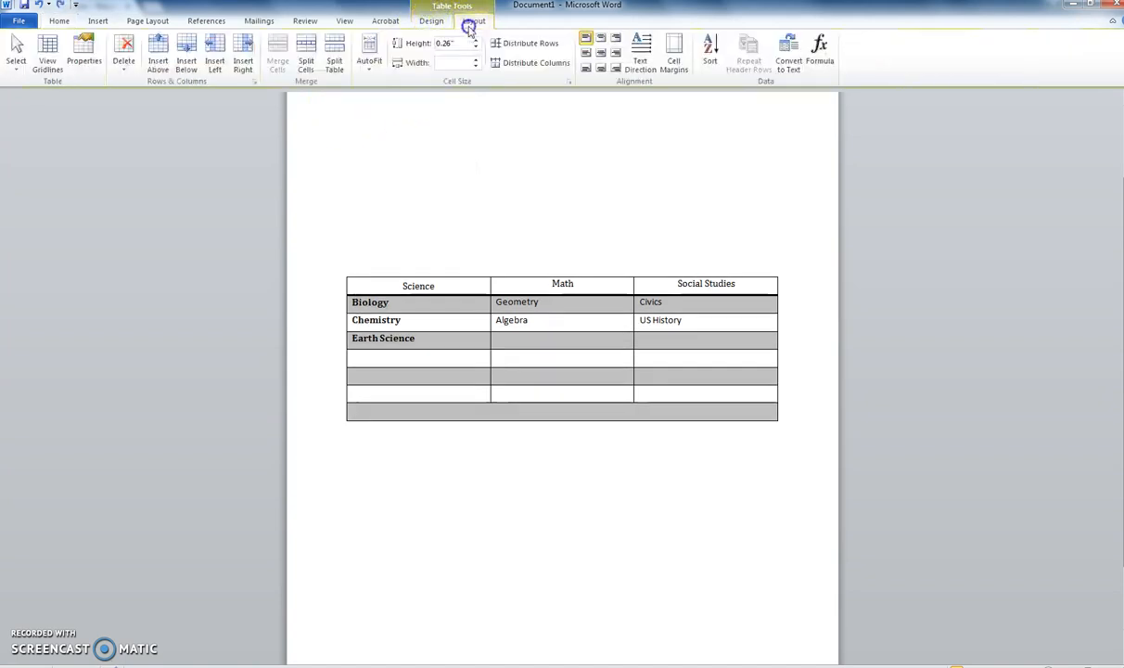
pyautogui.click(316, 69)
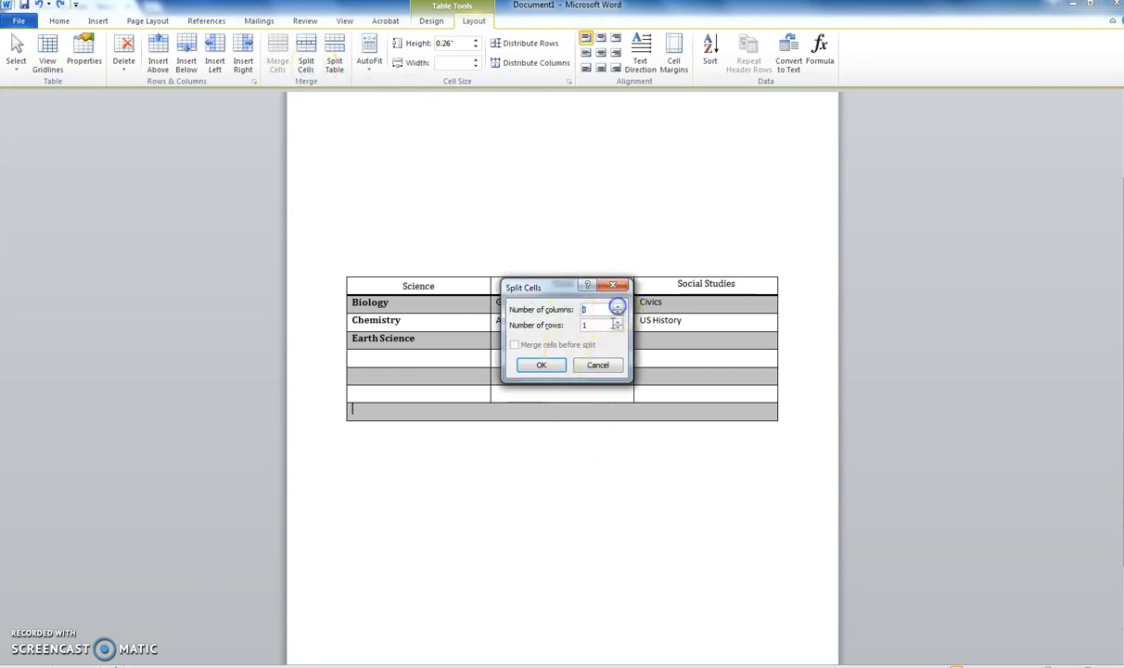
pyautogui.click(548, 366)
pyautogui.click(745, 452)
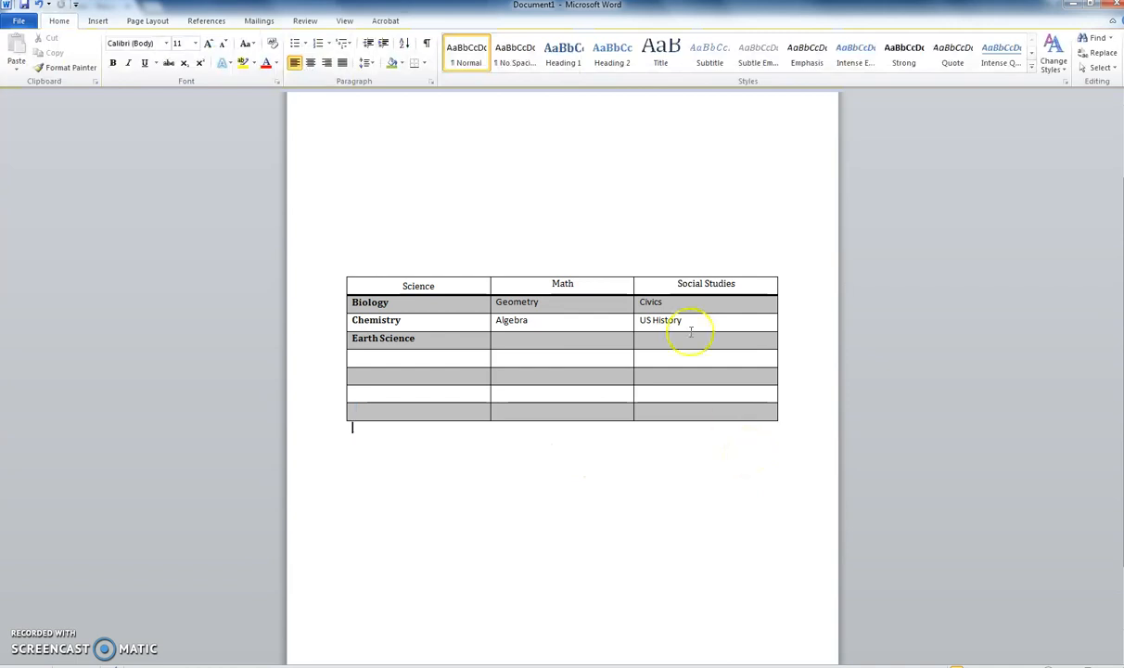
# AutoFit the table's columns to their contents, and apply AutoFit Window so the table spans the page width
pyautogui.click(475, 322)
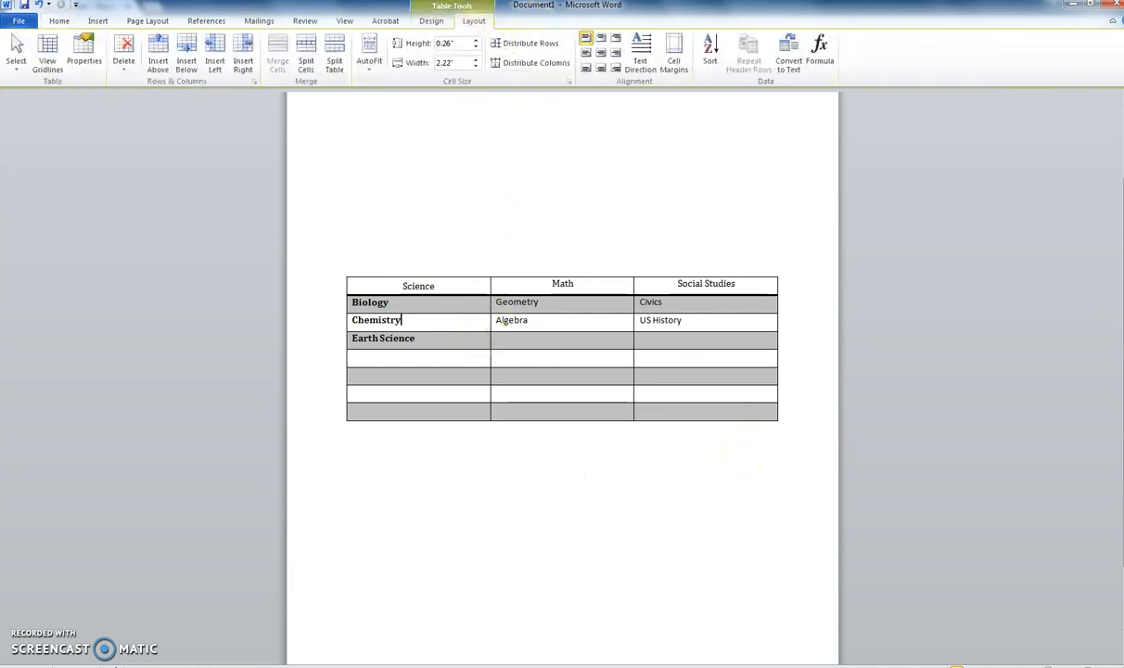
pyautogui.click(431, 21)
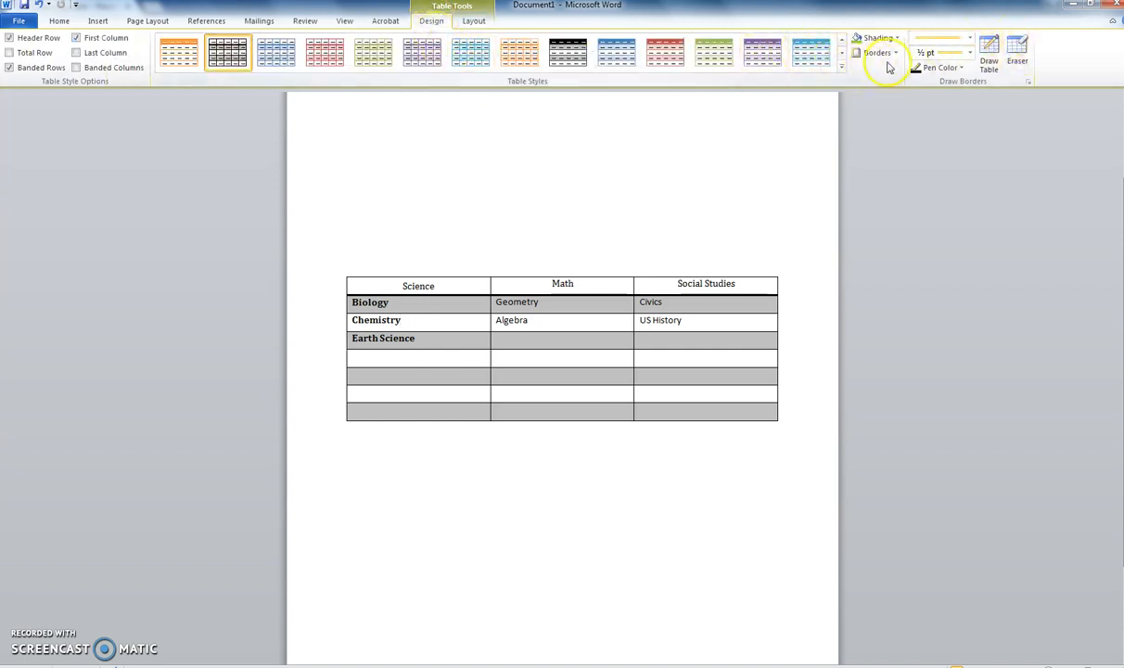
pyautogui.click(473, 22)
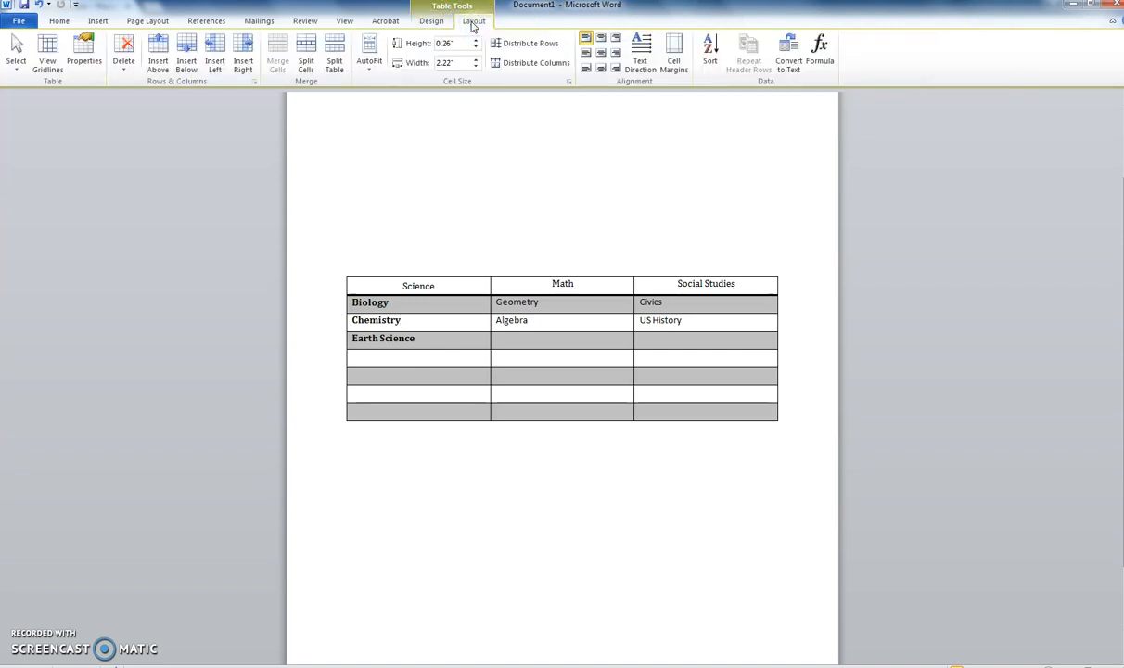
pyautogui.click(376, 72)
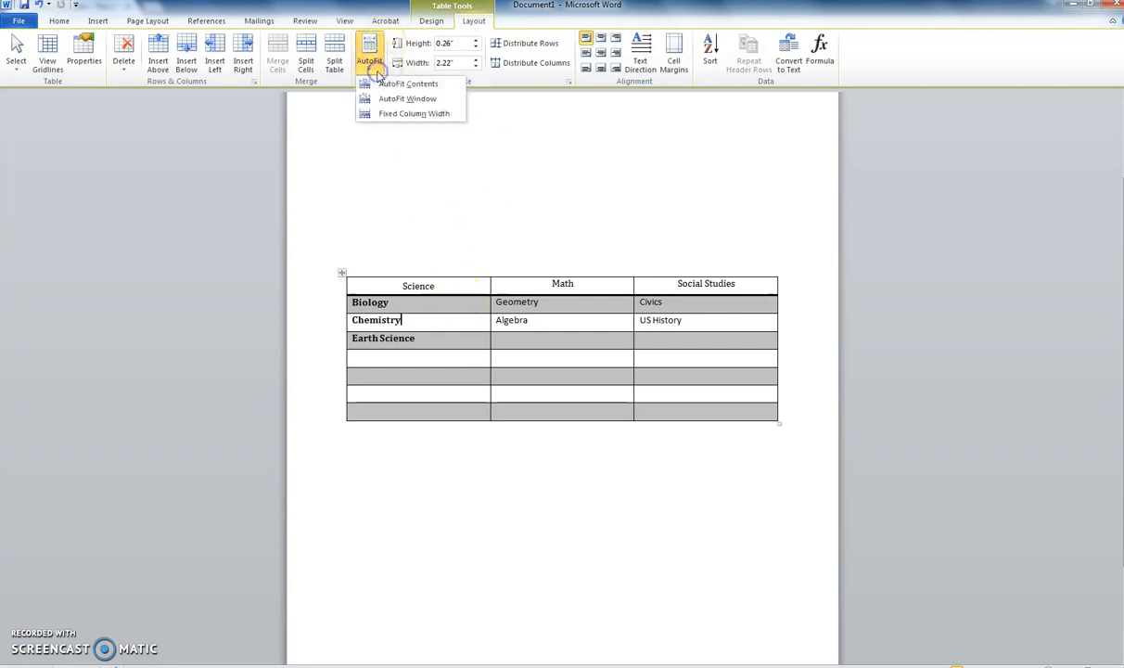
pyautogui.click(396, 93)
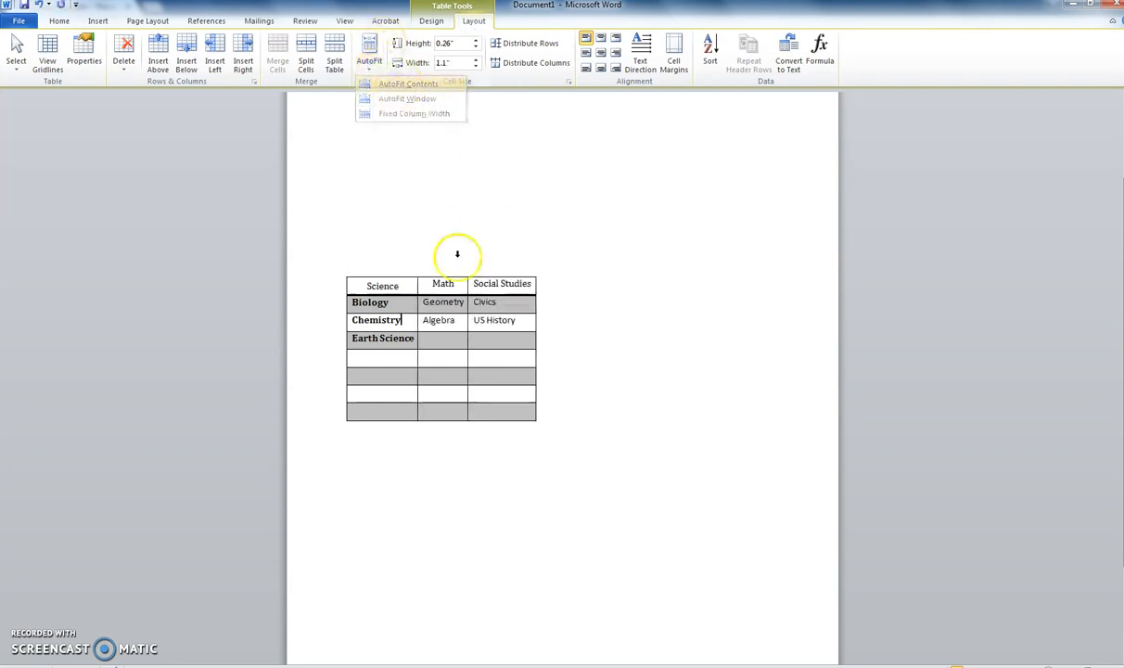
pyautogui.click(371, 68)
pyautogui.click(386, 97)
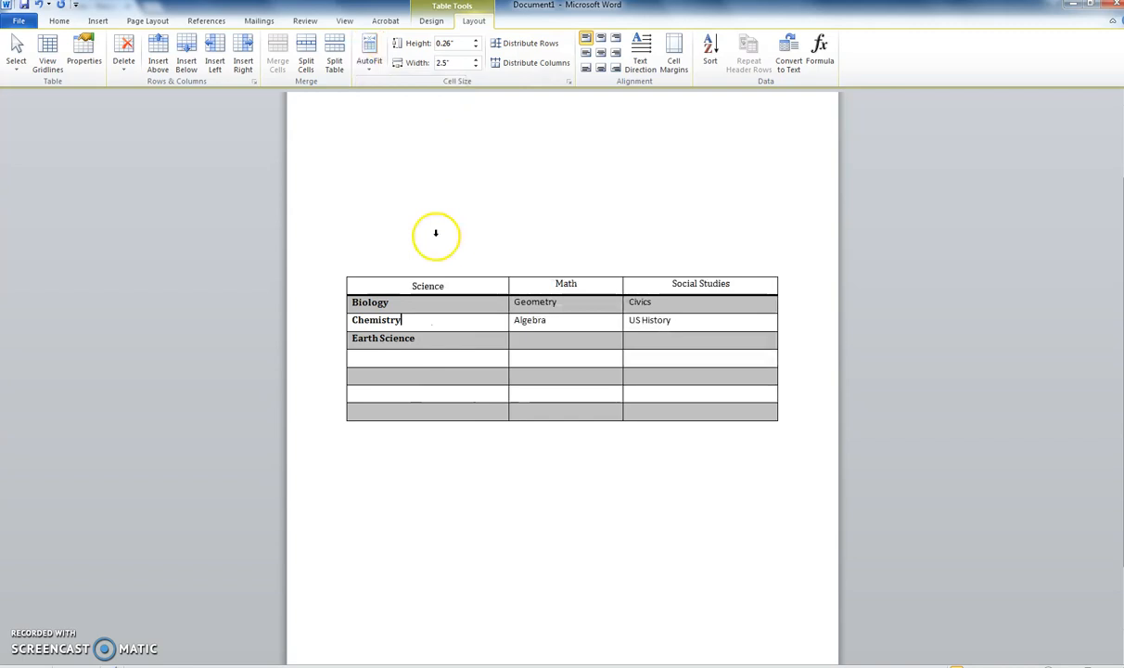